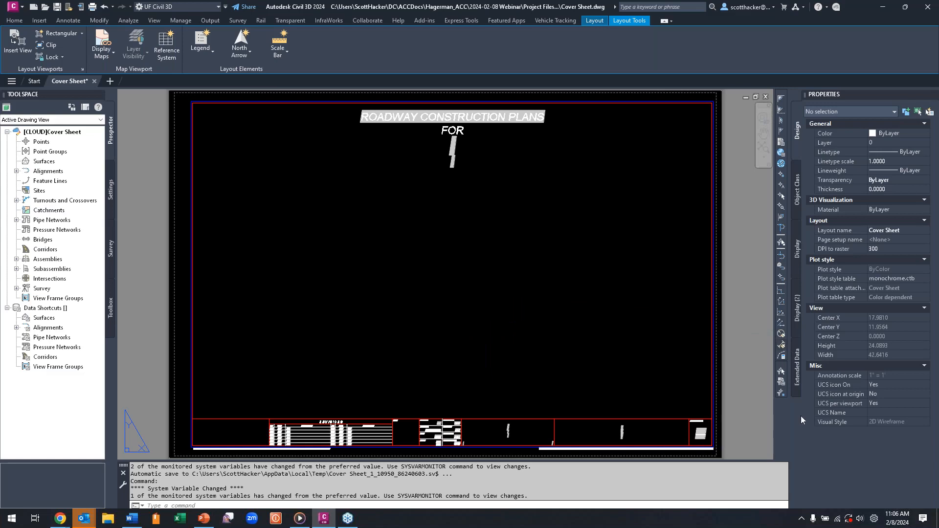
Step: Open the project selection window of Desktop Connector for Autodesk Docs
{"action": "left_click", "coordinate": [801, 520]}
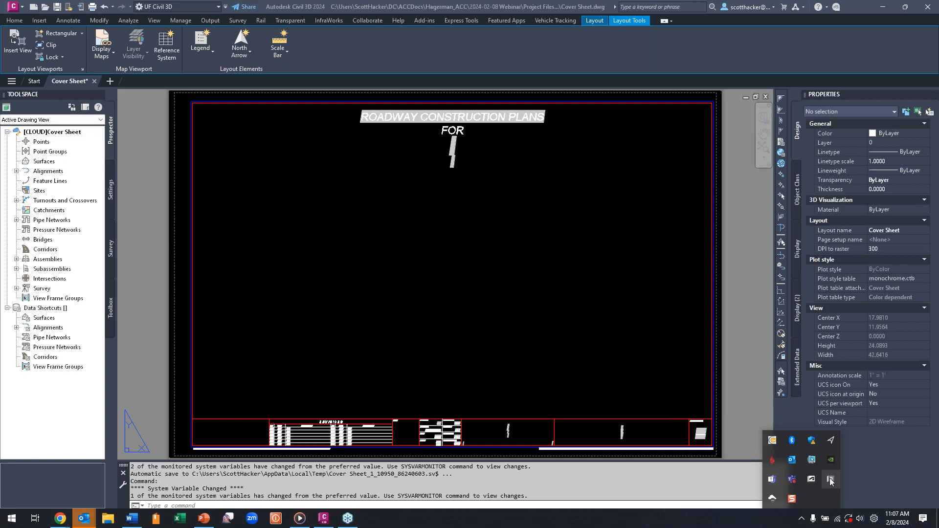
{"action": "left_click", "coordinate": [830, 478]}
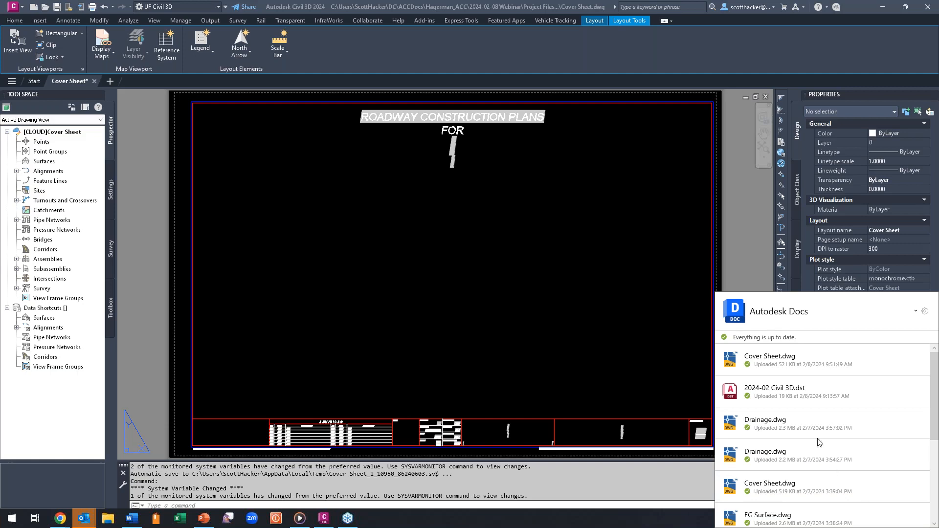
{"action": "left_click", "coordinate": [926, 312]}
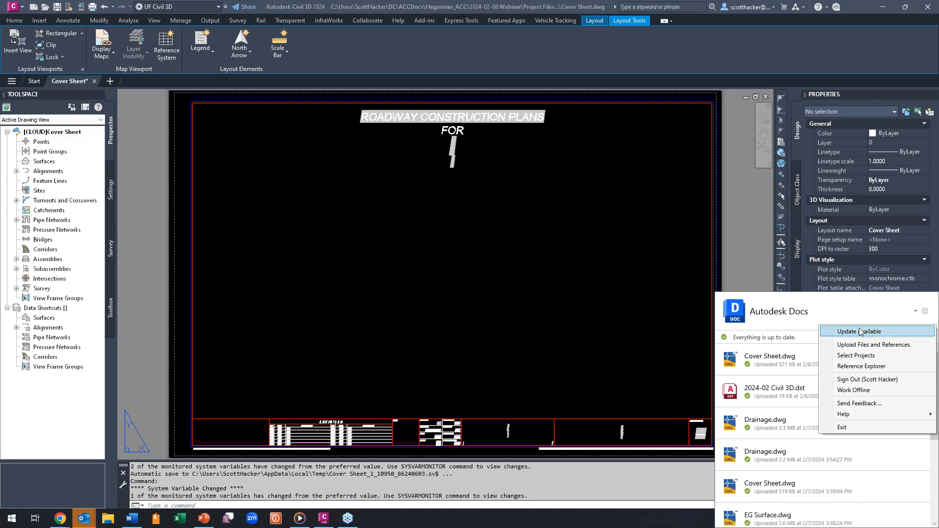
{"action": "left_click", "coordinate": [844, 357]}
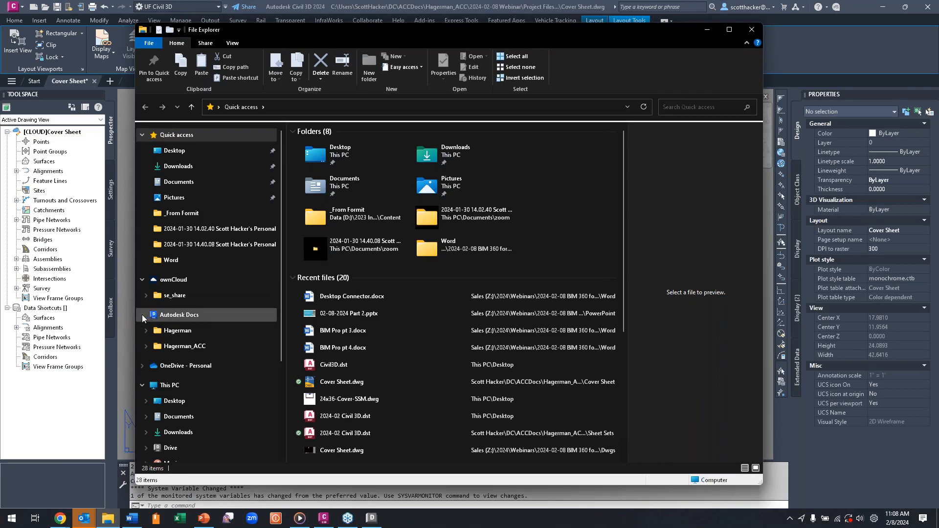
Step: In File Explorer, examine which projects sit in the Hagerman and Hagerman_ACC folders under Autodesk Docs, and minimize the window
{"action": "left_click", "coordinate": [146, 331]}
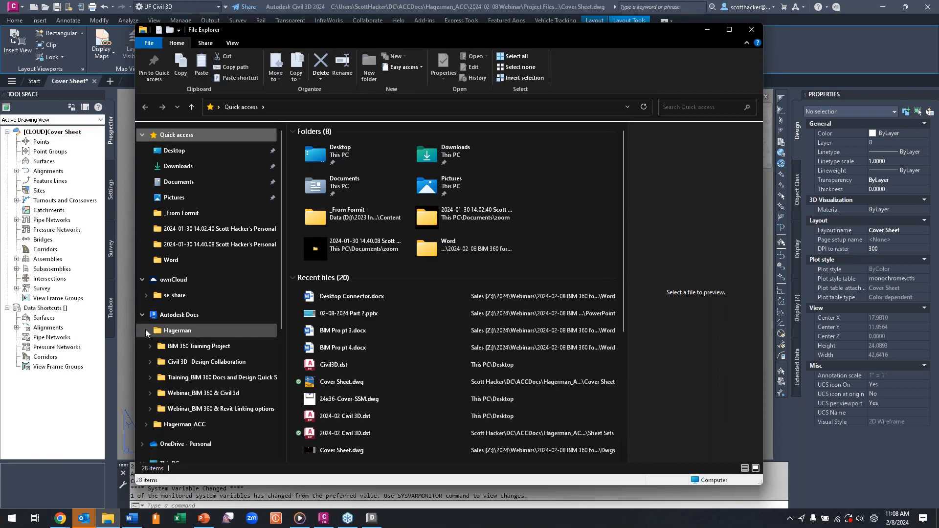
{"action": "left_click", "coordinate": [146, 331]}
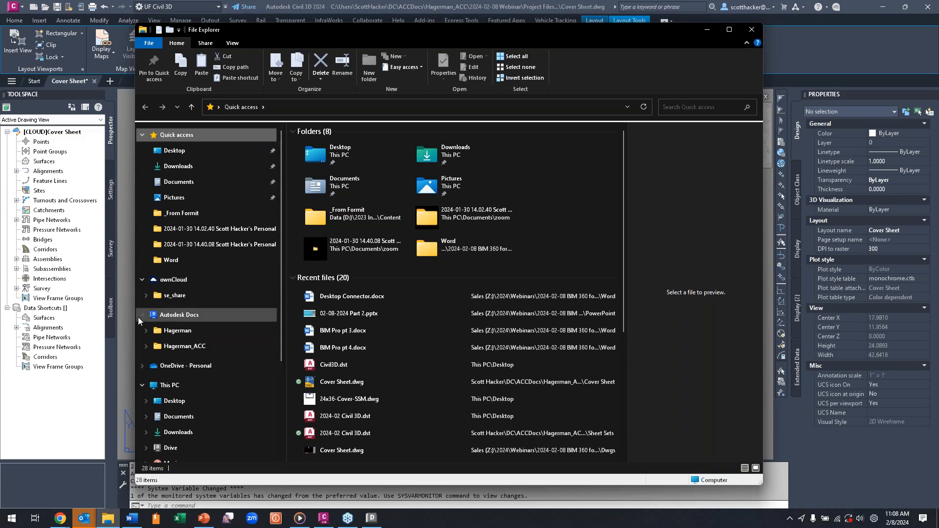
{"action": "left_click", "coordinate": [145, 346]}
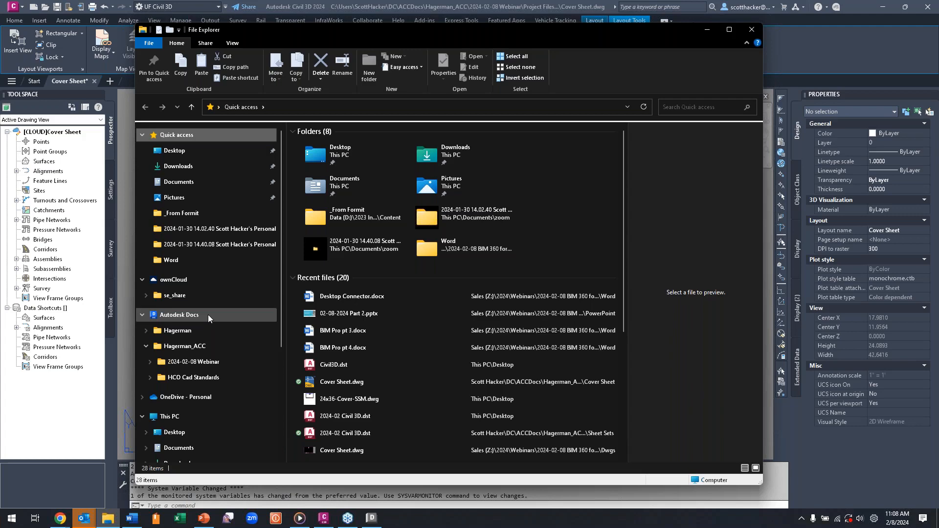
{"action": "left_click", "coordinate": [707, 30]}
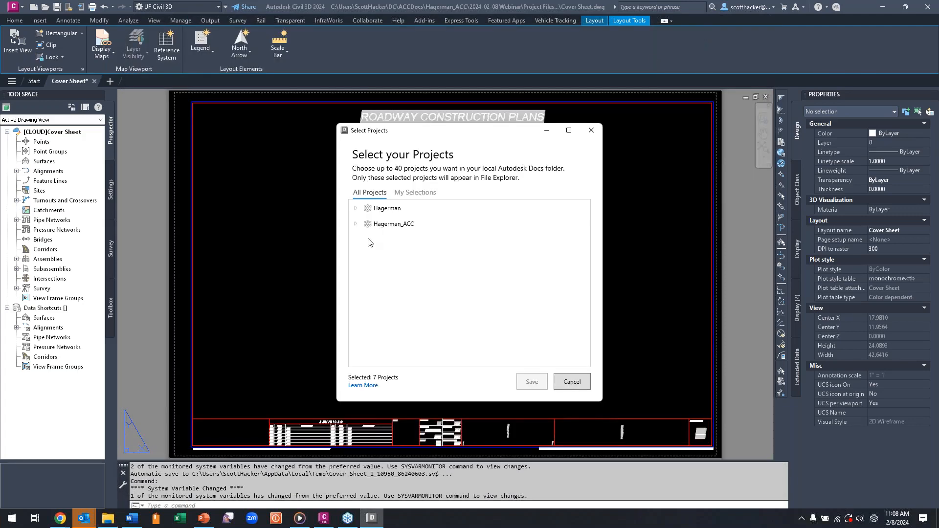
Step: Move File Explorer aside and add the Master Standards project from Hagerman_ACC to the local Autodesk Docs folder
{"action": "left_click", "coordinate": [356, 224]}
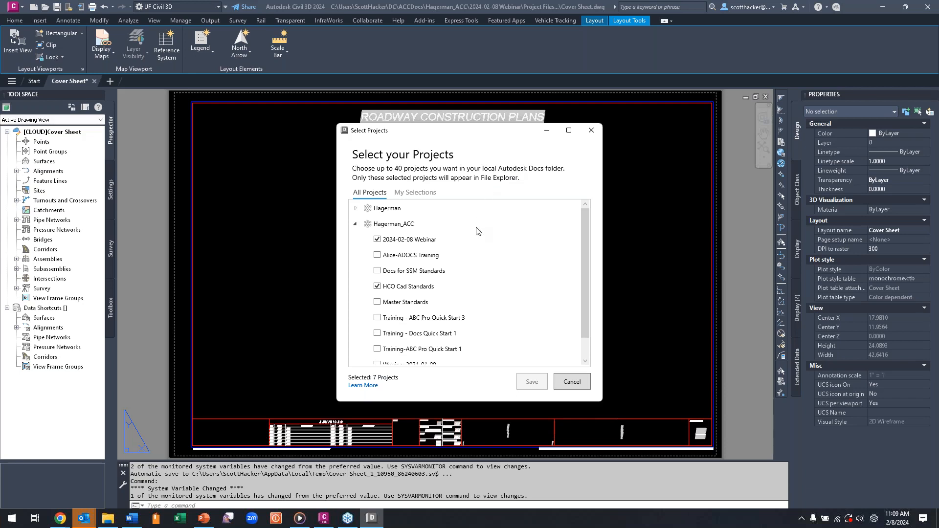
{"action": "scroll", "coordinate": [446, 247], "scroll_direction": "down", "scroll_amount": 1}
{"action": "scroll", "coordinate": [418, 305], "scroll_direction": "up", "scroll_amount": 1}
{"action": "scroll", "coordinate": [502, 256], "scroll_direction": "down", "scroll_amount": 1}
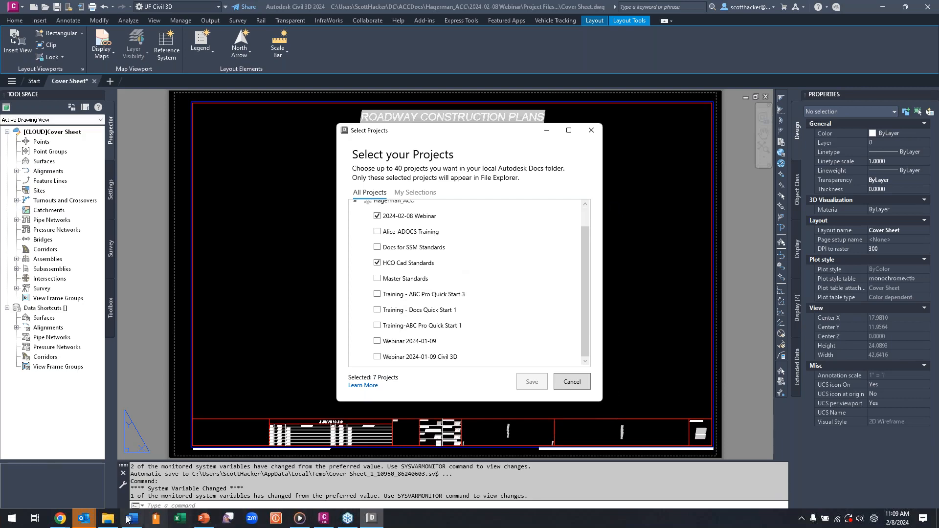
{"action": "left_click", "coordinate": [104, 521]}
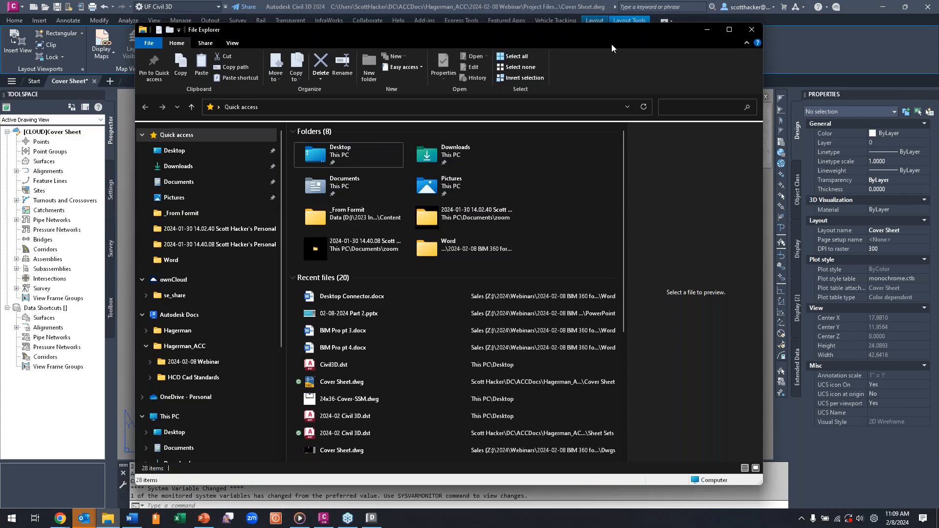
{"action": "left_click_drag", "start_coordinate": [605, 38], "coordinate": [938, 38]}
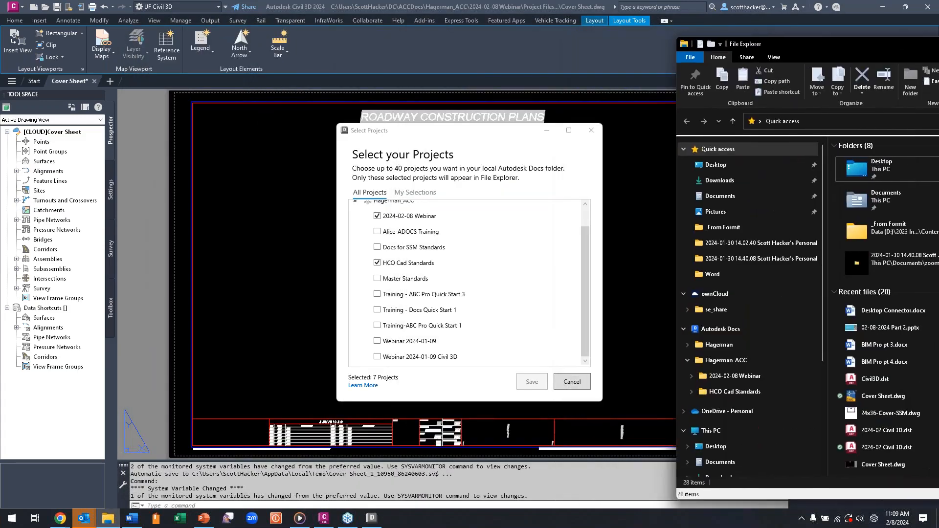
{"action": "left_click", "coordinate": [377, 279]}
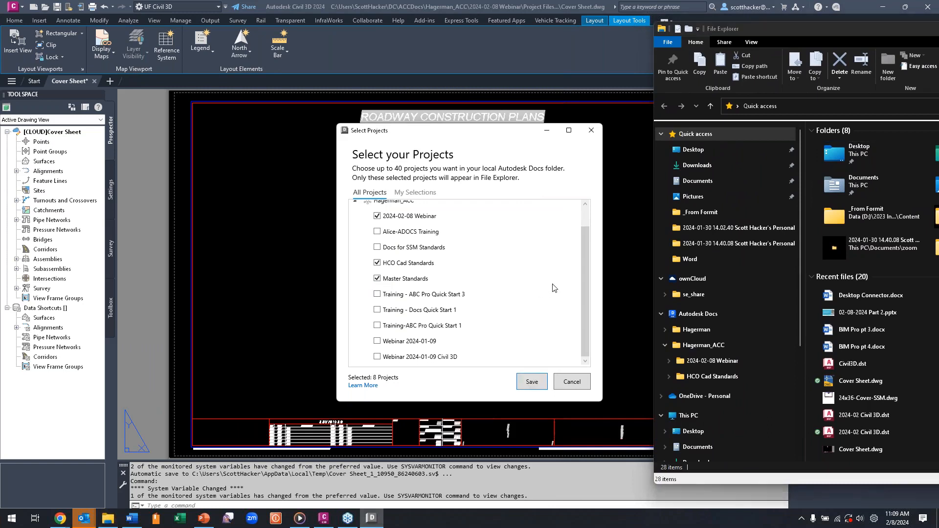
{"action": "left_click", "coordinate": [530, 382]}
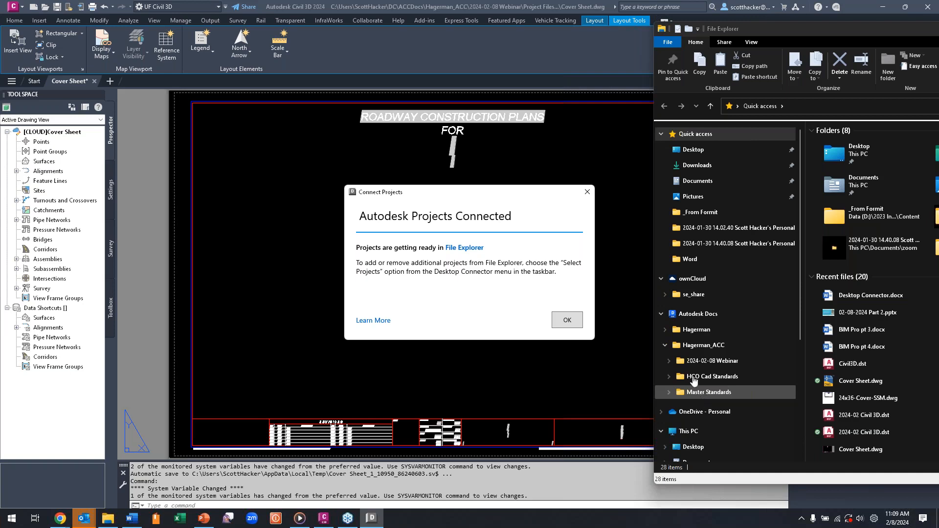
{"action": "left_click", "coordinate": [567, 321]}
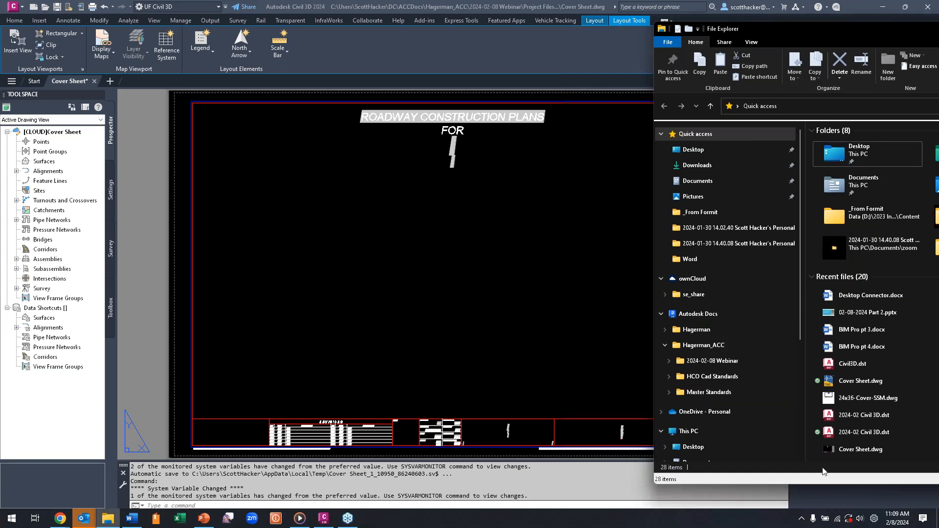
Step: Reopen the Desktop Connector project selection and remove the Master Standards project of Hagerman_ACC from the local Autodesk Docs folder
{"action": "left_click", "coordinate": [802, 519]}
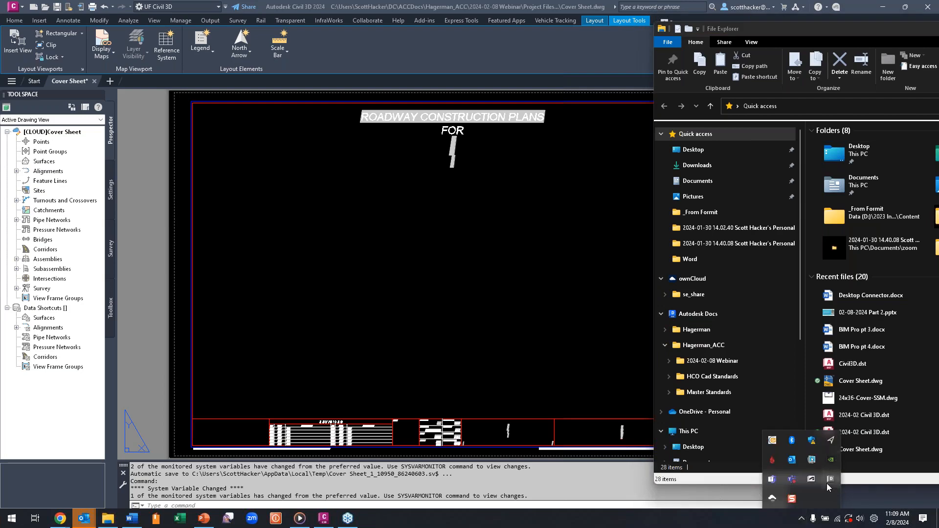
{"action": "left_click", "coordinate": [831, 480]}
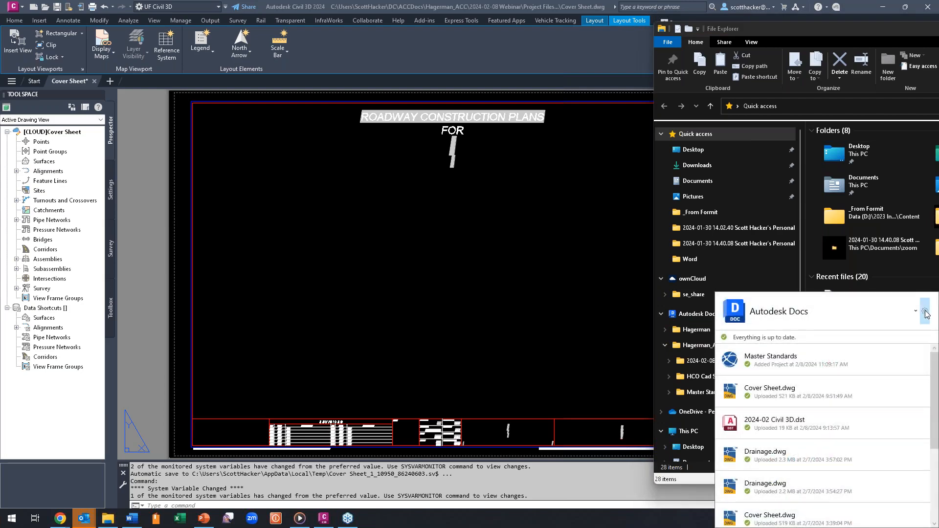
{"action": "left_click", "coordinate": [925, 311]}
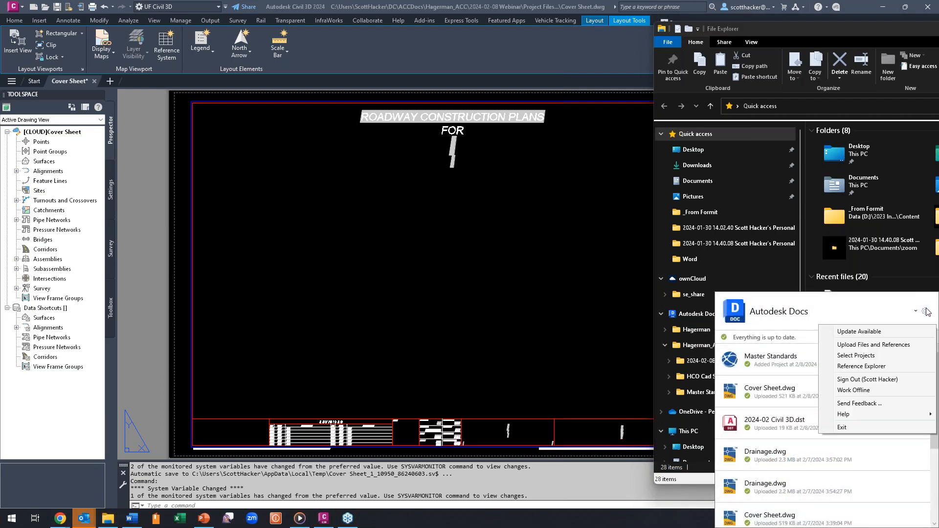
{"action": "left_click", "coordinate": [857, 356]}
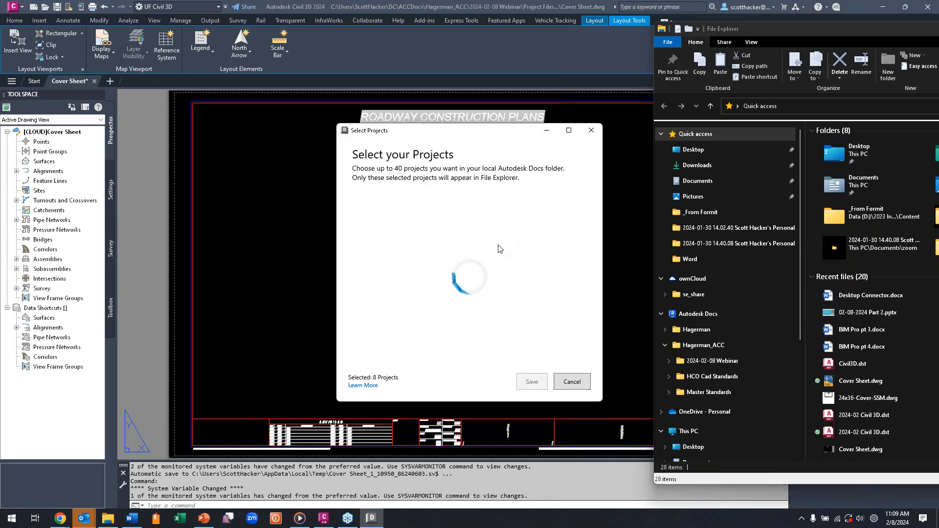
{"action": "left_click", "coordinate": [355, 225]}
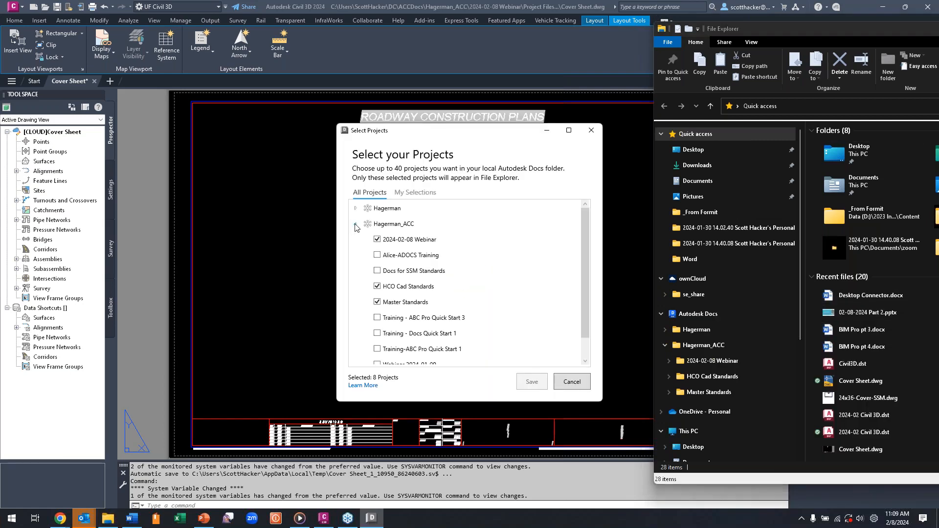
{"action": "left_click", "coordinate": [383, 305]}
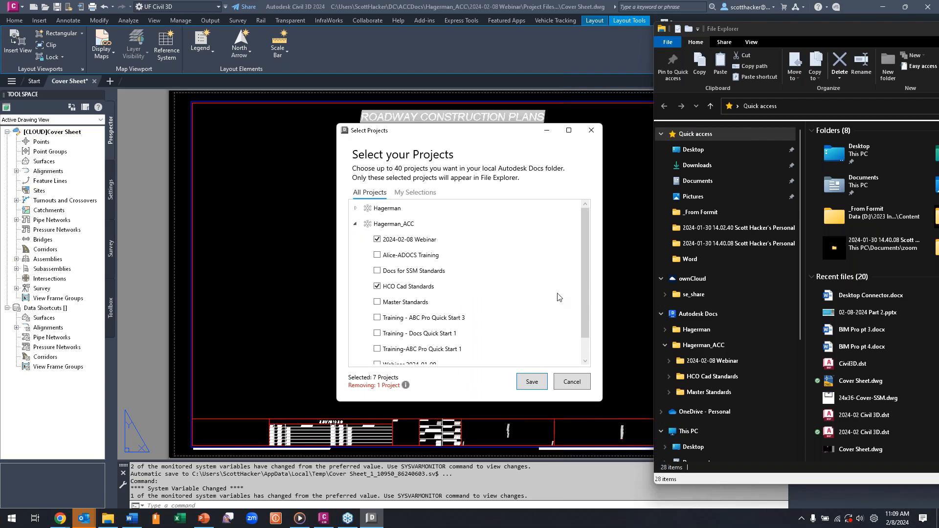
{"action": "left_click", "coordinate": [532, 384]}
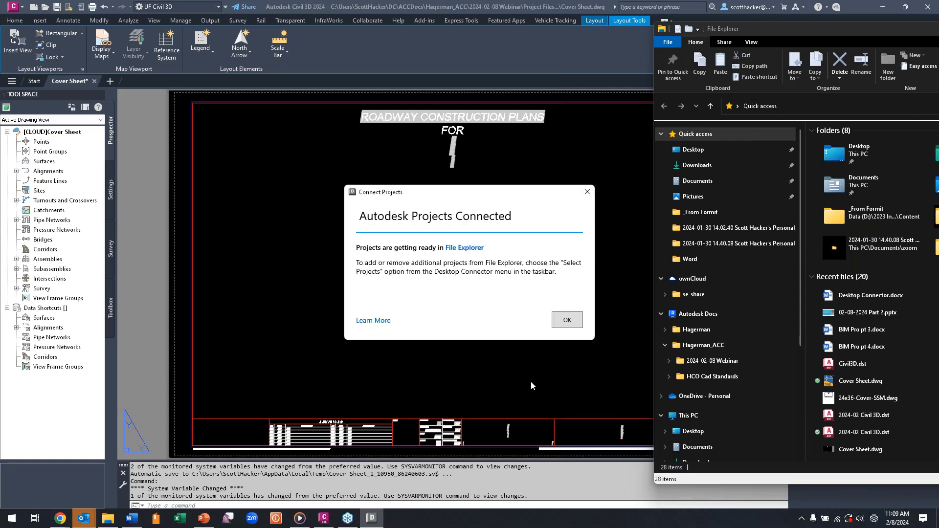
{"action": "left_click", "coordinate": [563, 320]}
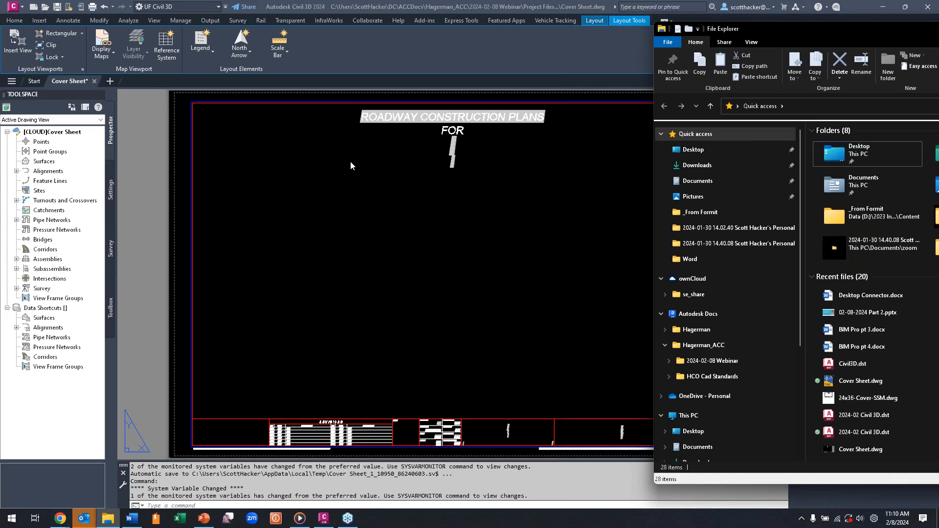
Step: Browse to the Civil 3D Data folder in the 2024-02-08 Webinar project files and move File Explorer so its file columns show
{"action": "left_click", "coordinate": [669, 363]}
{"action": "left_click", "coordinate": [687, 377]}
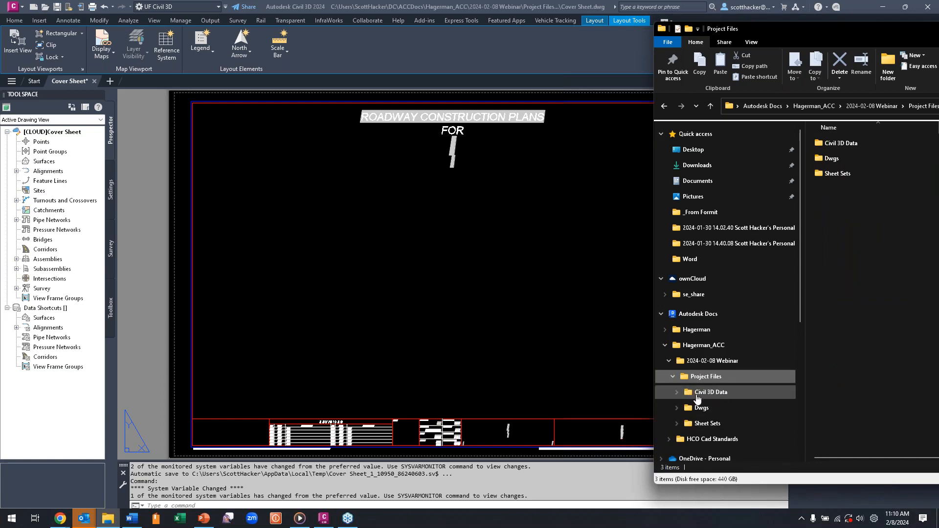
{"action": "left_click", "coordinate": [698, 396]}
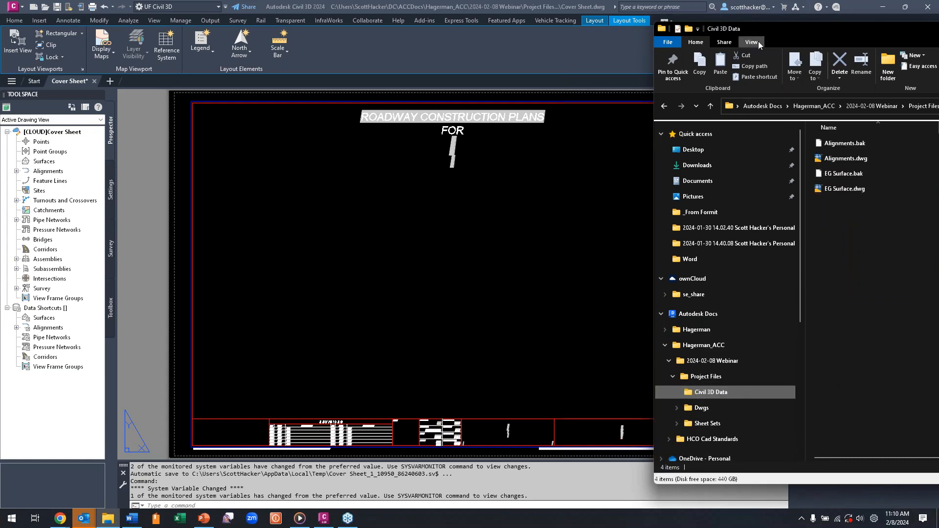
{"action": "left_click_drag", "start_coordinate": [777, 27], "coordinate": [323, 29]}
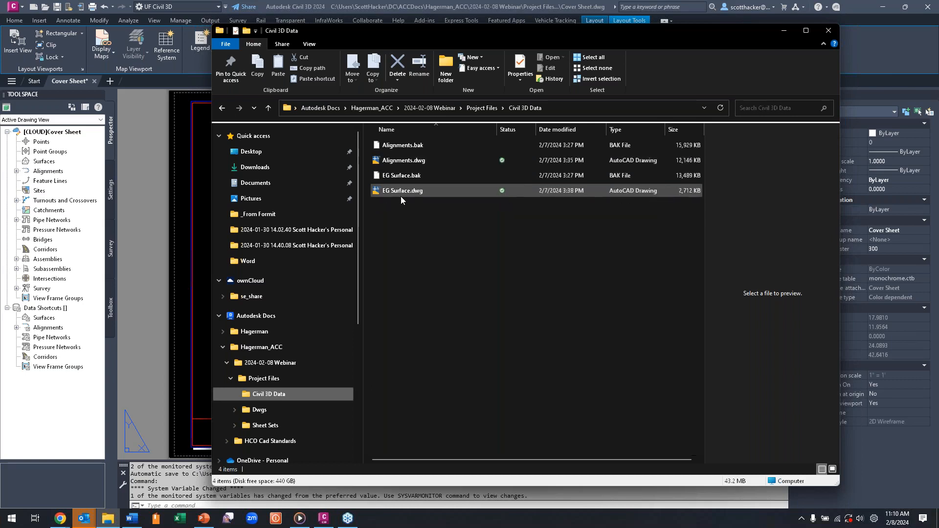
Step: Check the sync status and the device storage options for Alignments.dwg, and minimize File Explorer
{"action": "mouse_move", "coordinate": [525, 191]}
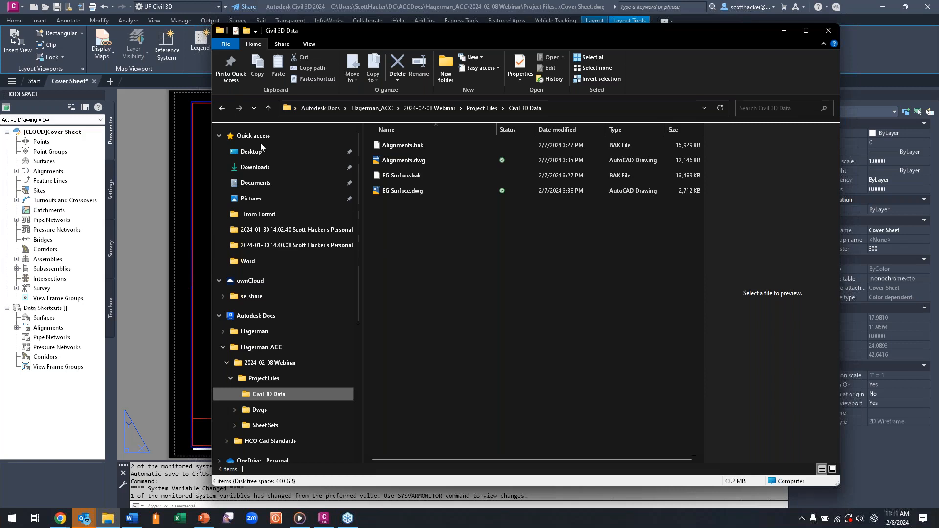
{"action": "left_click", "coordinate": [403, 163]}
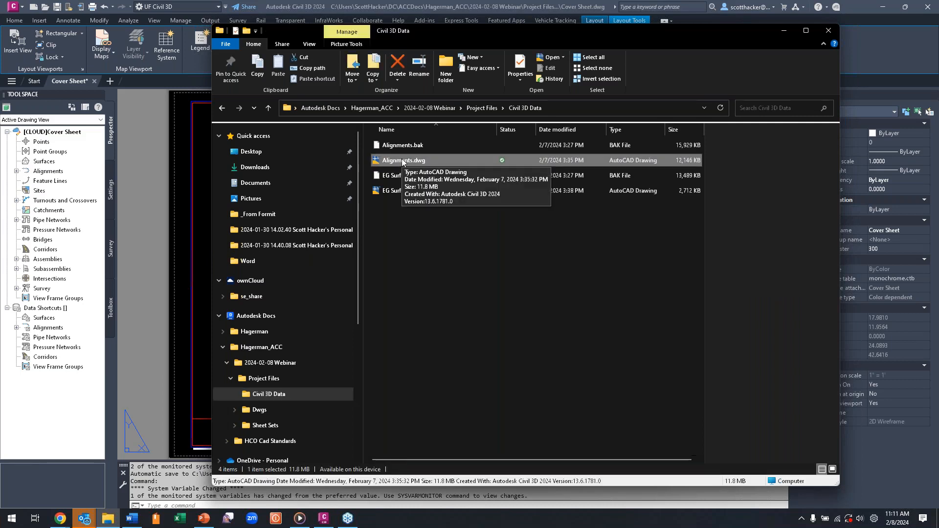
{"action": "right_click", "coordinate": [402, 161]}
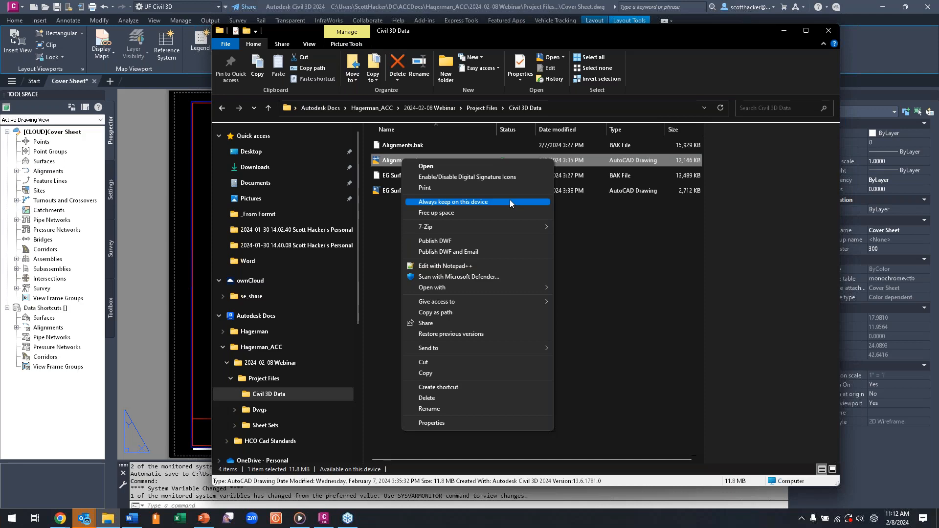
{"action": "left_click", "coordinate": [785, 31]}
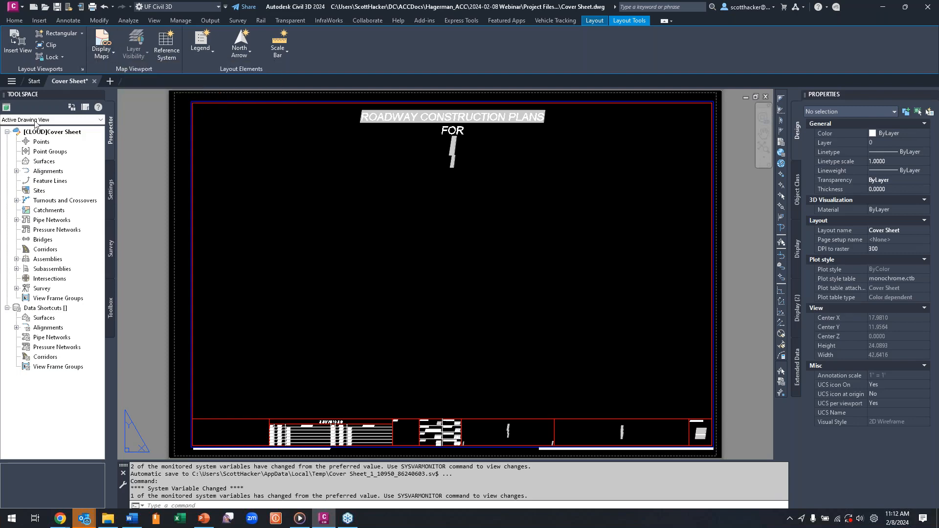
Step: Browse for a drawing to open through Autodesk Docs to Hagerman_ACC, 2024-02-08 Webinar, Project Files, Dwgs, Cover Sheet, widening the file dialog
{"action": "left_click", "coordinate": [20, 11]}
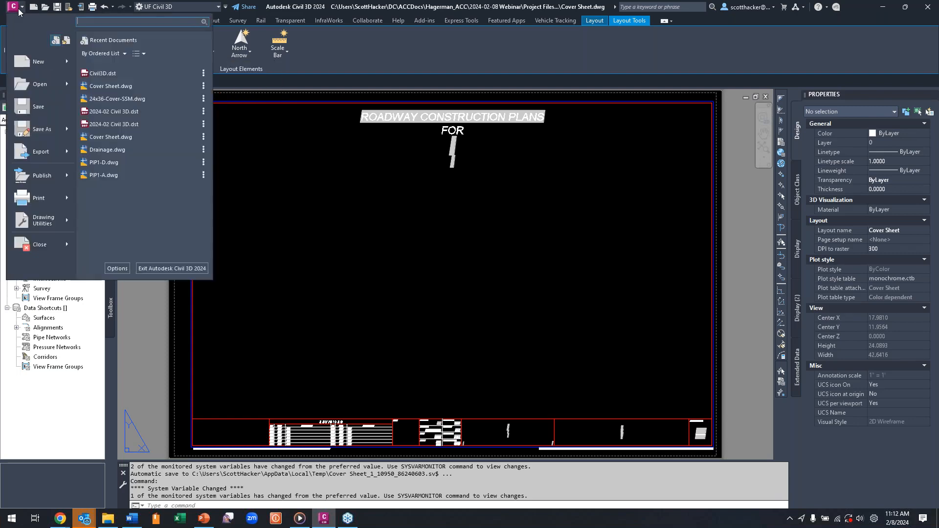
{"action": "left_click", "coordinate": [44, 88]}
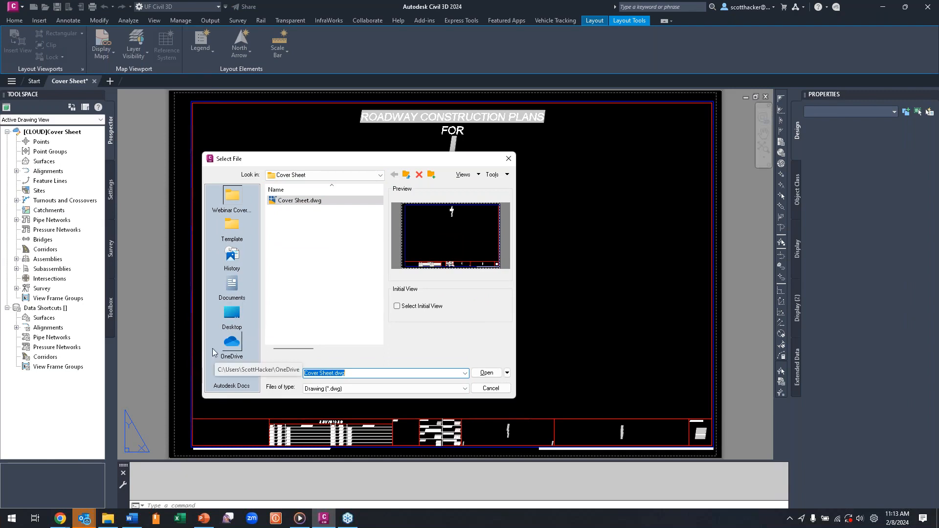
{"action": "left_click", "coordinate": [233, 378]}
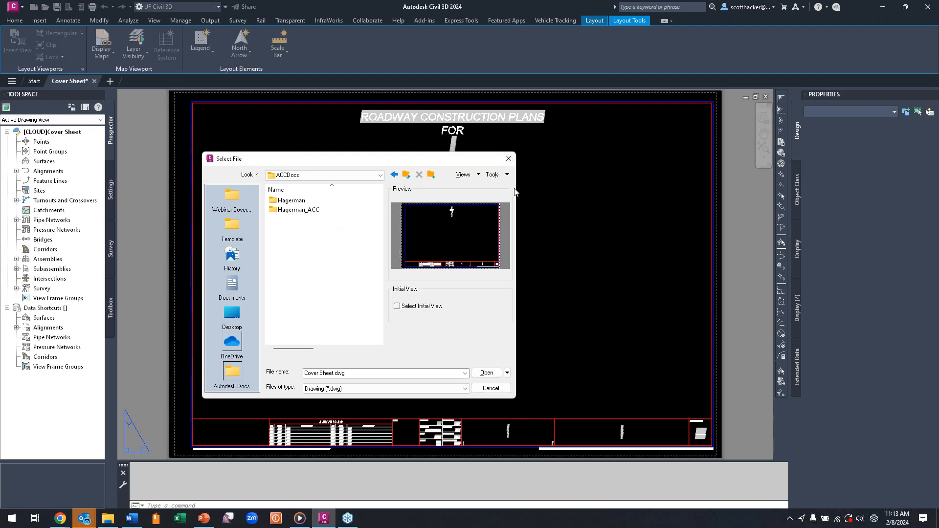
{"action": "left_click_drag", "start_coordinate": [516, 182], "coordinate": [591, 182]}
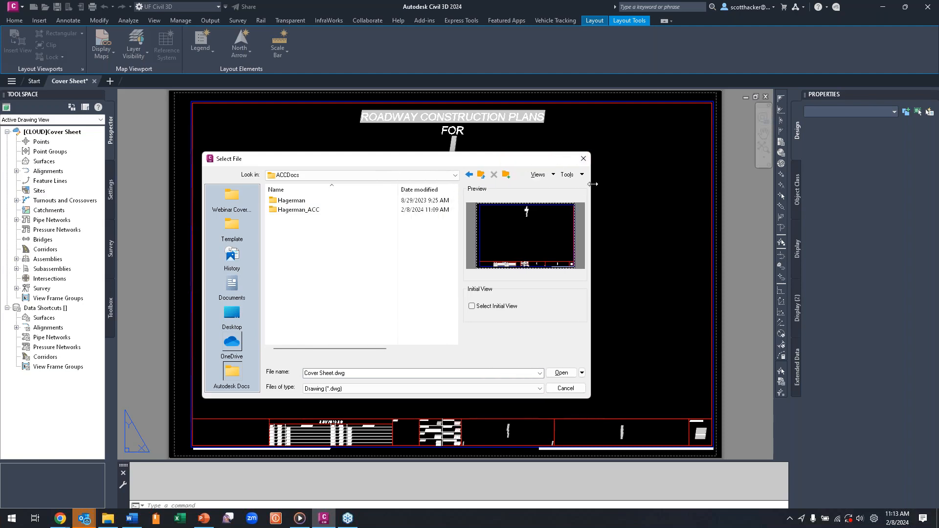
{"action": "double_click", "coordinate": [298, 209]}
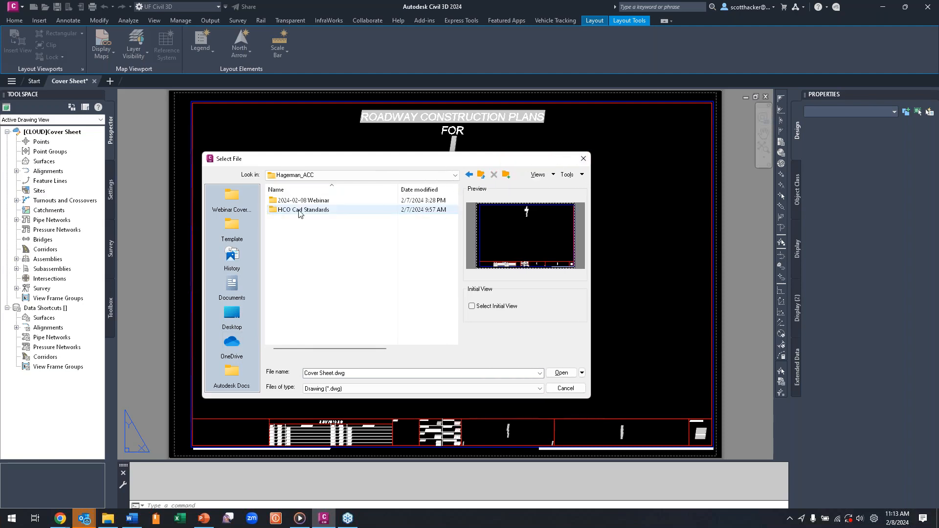
{"action": "double_click", "coordinate": [289, 200]}
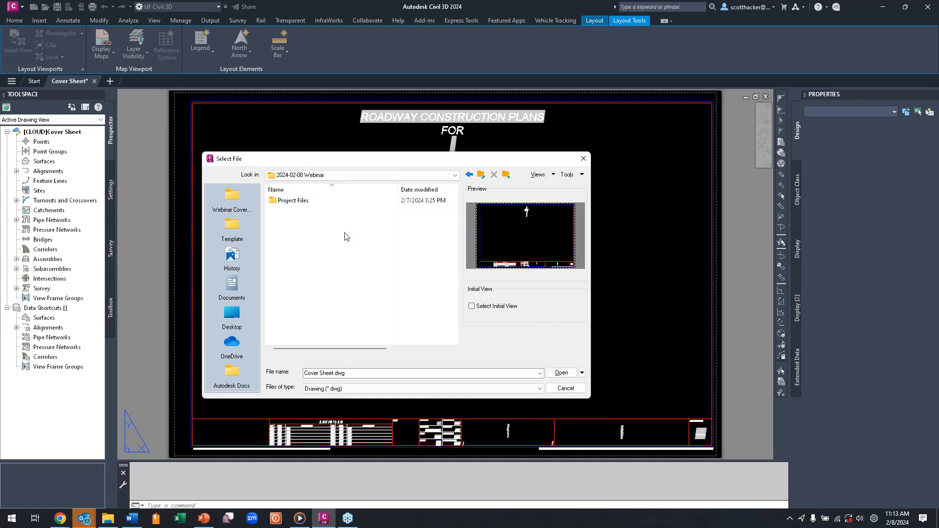
{"action": "double_click", "coordinate": [300, 201]}
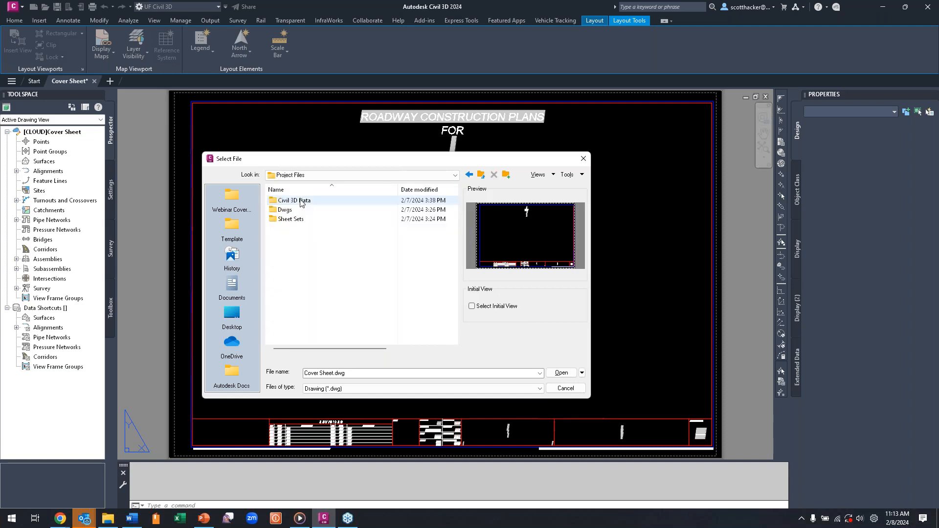
{"action": "double_click", "coordinate": [283, 210]}
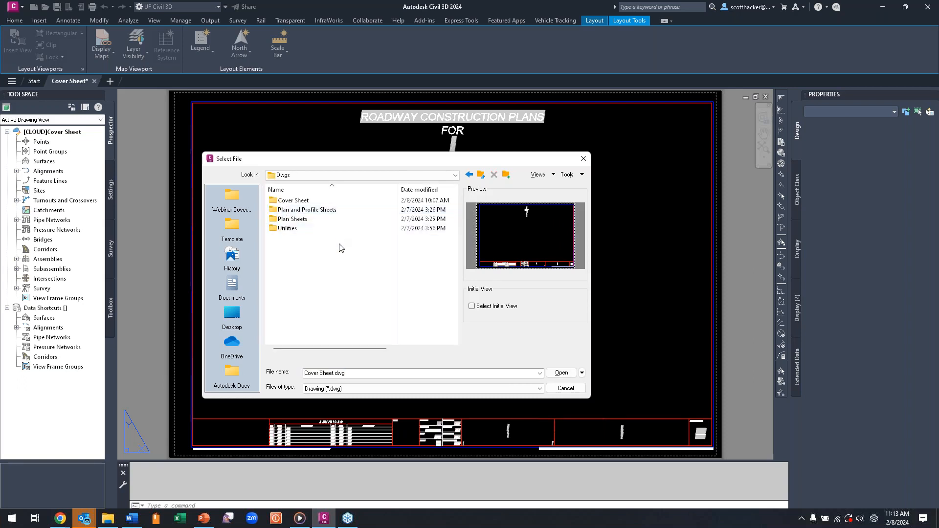
{"action": "left_click", "coordinate": [288, 202]}
{"action": "double_click", "coordinate": [288, 202]}
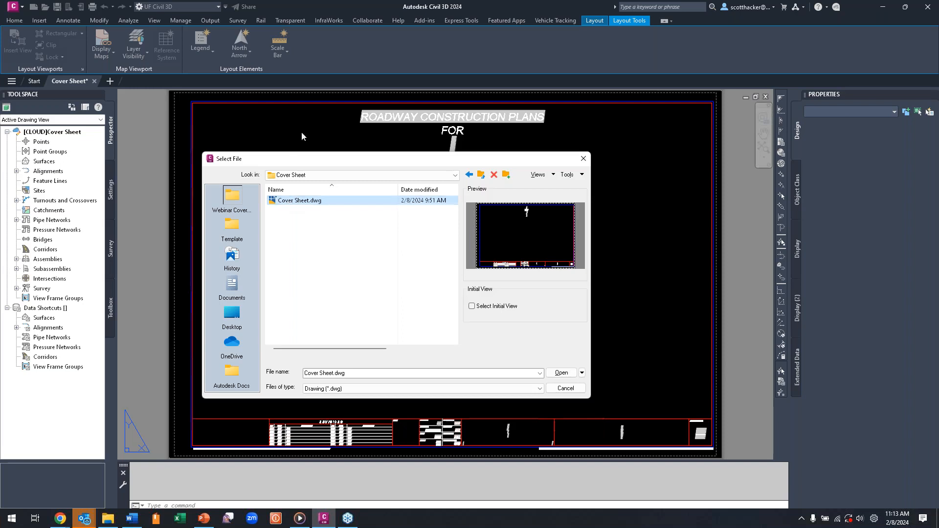
Step: Try to open Cover Sheet.dwg from the Cover Sheet folder, declining read-only access and cancelling the file selection
{"action": "left_click", "coordinate": [558, 374]}
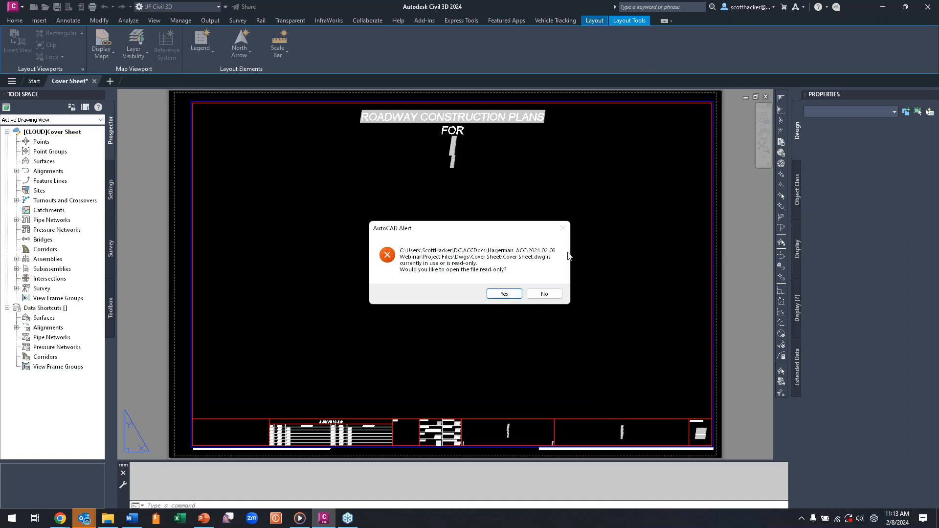
{"action": "left_click", "coordinate": [543, 294]}
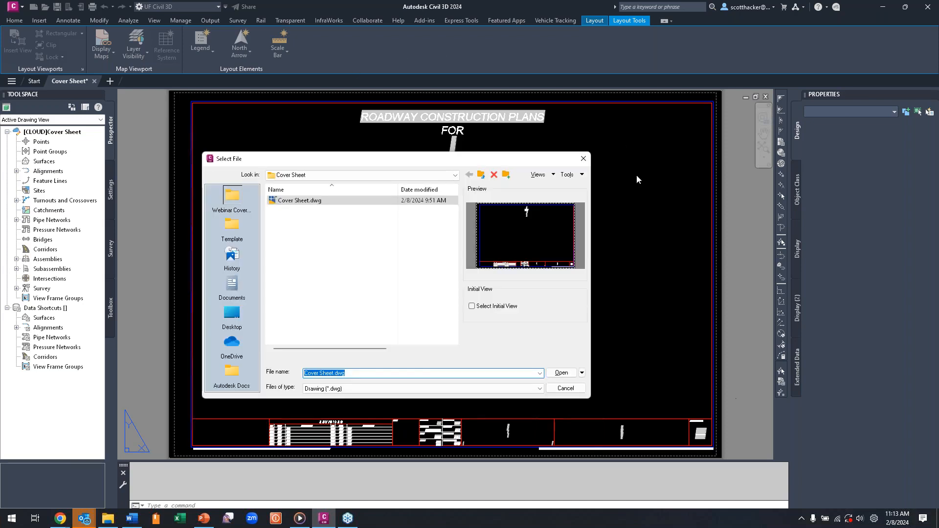
{"action": "left_click", "coordinate": [584, 160]}
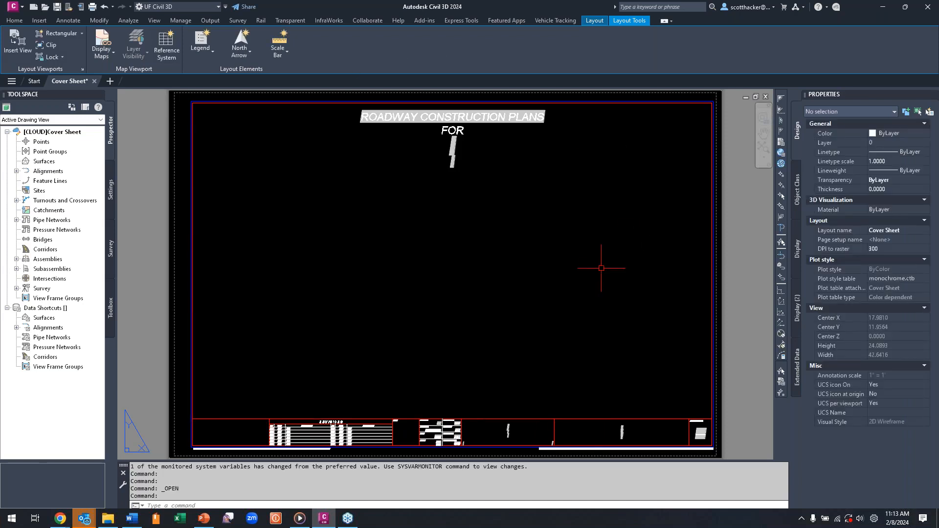
Step: Close the Properties palette and open the Cover Sheet folder under Dwgs in the Autodesk Docs browser window
{"action": "left_click", "coordinate": [935, 96]}
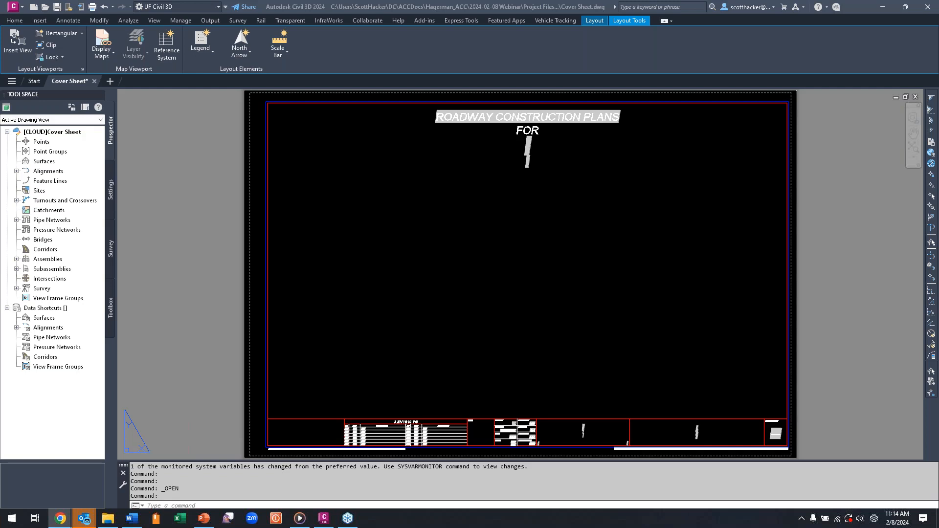
{"action": "left_click_drag", "start_coordinate": [0, 78], "coordinate": [808, 52]}
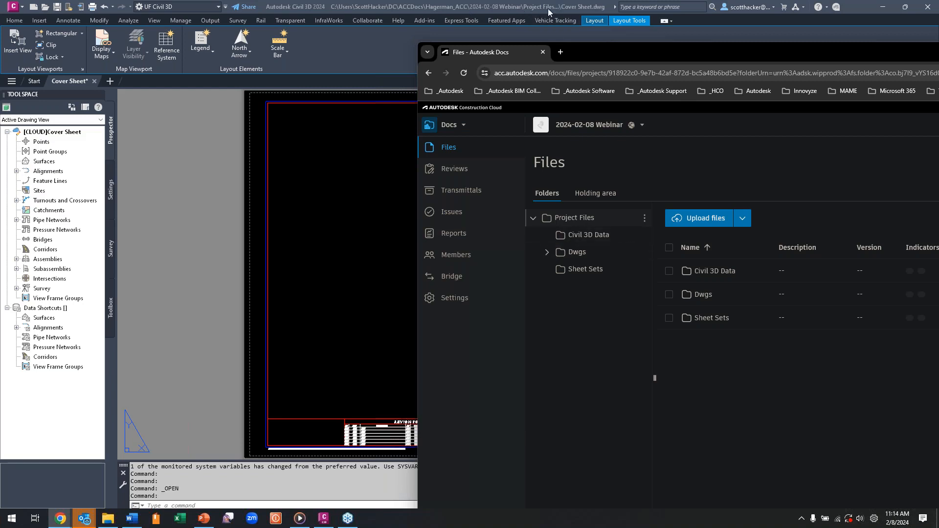
{"action": "left_click", "coordinate": [576, 252]}
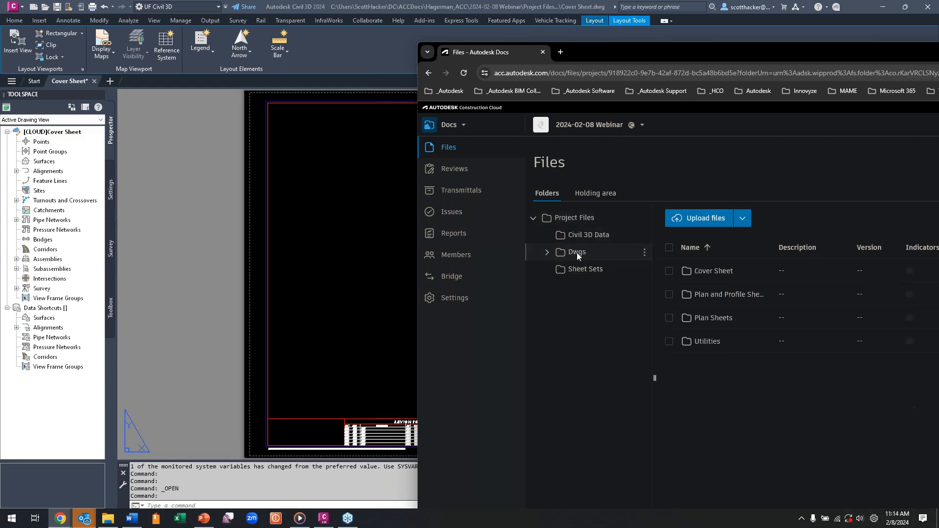
{"action": "left_click", "coordinate": [725, 272]}
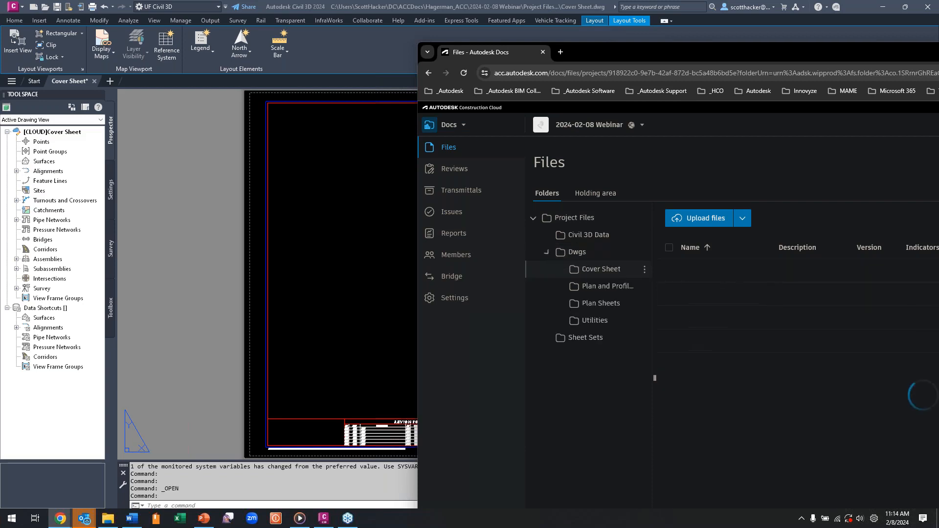
Step: Bring the Autodesk Docs browser window back to the front and check the lock on Cover Sheet.dwg
{"action": "left_click", "coordinate": [811, 33]}
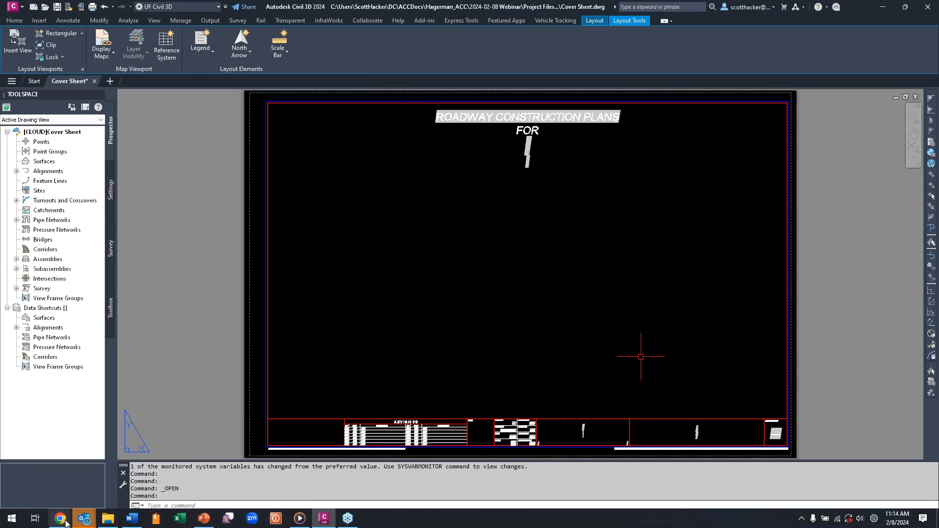
{"action": "mouse_move", "coordinate": [60, 519]}
{"action": "left_click", "coordinate": [247, 484]}
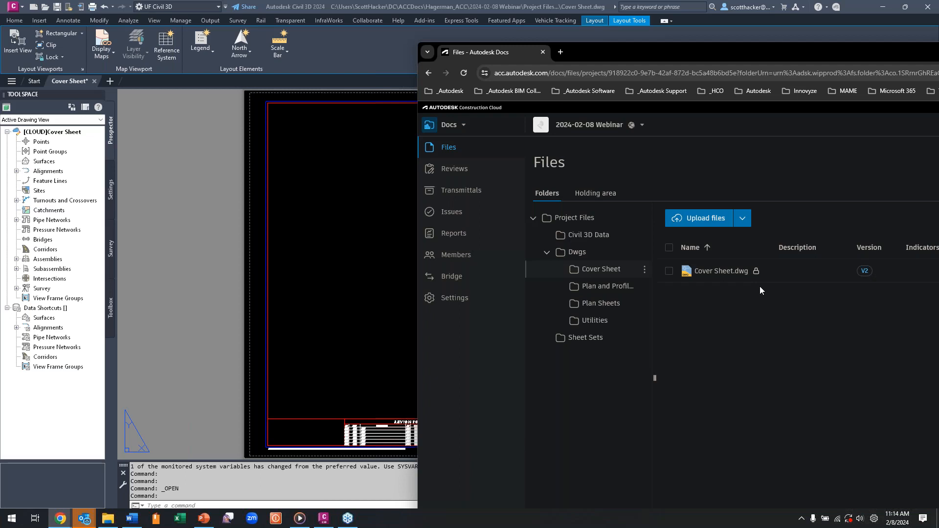
{"action": "mouse_move", "coordinate": [765, 276]}
Step: Mark the version of Cover Sheet.dwg with a red arrow, the note V1 and a circle, and clear the markup
{"action": "mouse_move", "coordinate": [814, 338]}
{"action": "left_mouse_down"}
{"action": "mouse_move", "coordinate": [845, 316]}
{"action": "mouse_move", "coordinate": [858, 283]}
{"action": "mouse_move", "coordinate": [866, 301]}
{"action": "left_mouse_up"}
{"action": "left_click_drag", "start_coordinate": [847, 223], "coordinate": [866, 233]}
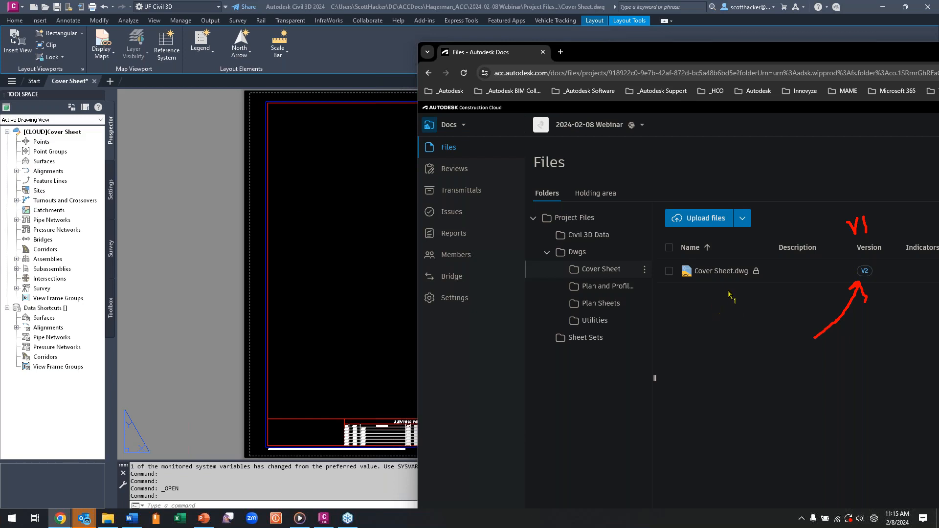
{"action": "mouse_move", "coordinate": [879, 265]}
{"action": "left_mouse_down"}
{"action": "mouse_move", "coordinate": [856, 252]}
{"action": "mouse_move", "coordinate": [859, 305]}
{"action": "mouse_move", "coordinate": [891, 262]}
{"action": "mouse_move", "coordinate": [877, 250]}
{"action": "left_mouse_up"}
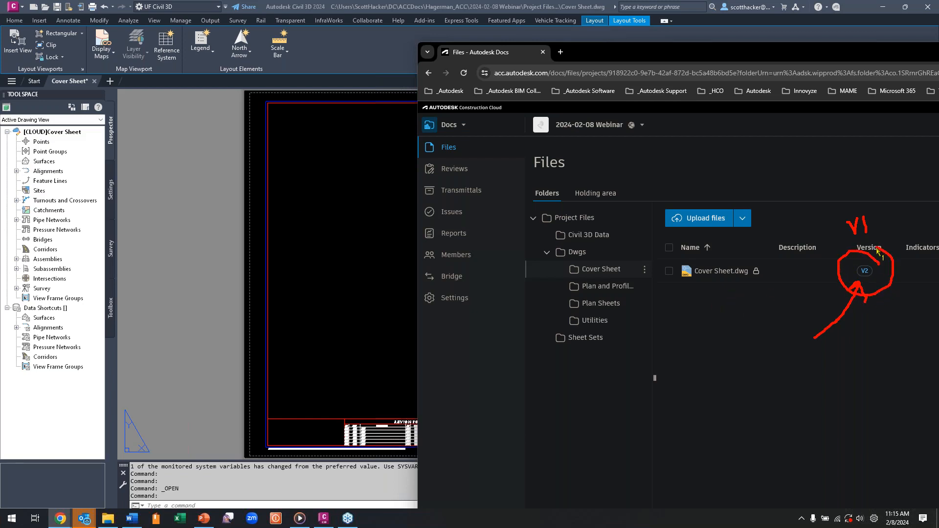
{"action": "mouse_move", "coordinate": [855, 323]}
{"action": "left_mouse_down"}
{"action": "mouse_move", "coordinate": [858, 340]}
{"action": "mouse_move", "coordinate": [863, 321]}
{"action": "mouse_move", "coordinate": [875, 342]}
{"action": "mouse_move", "coordinate": [865, 351]}
{"action": "left_mouse_up"}
{"action": "key", "text": "Escape"}
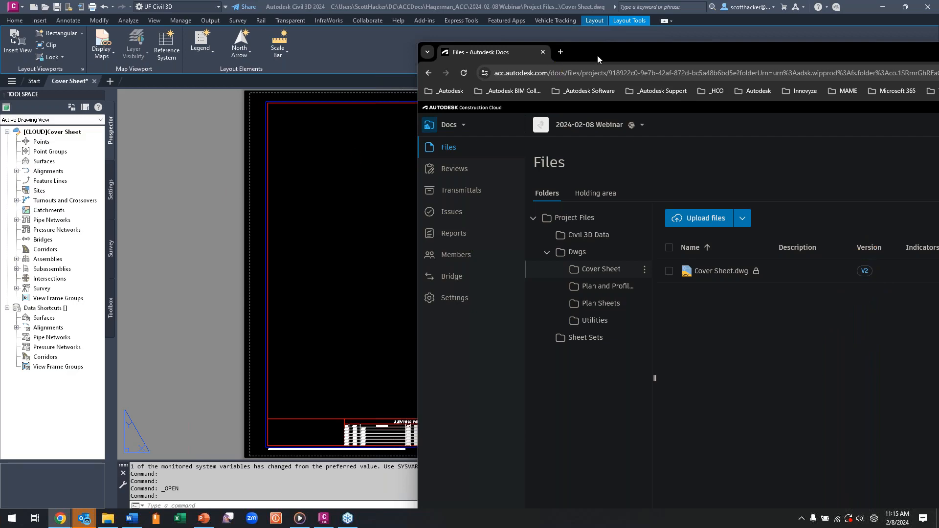
Step: Move the browser window aside and close the Cover Sheet drawing in Civil 3D without saving changes
{"action": "mouse_move", "coordinate": [577, 52]}
{"action": "left_mouse_down"}
{"action": "mouse_move", "coordinate": [571, 183]}
{"action": "mouse_move", "coordinate": [822, 147]}
{"action": "left_mouse_up"}
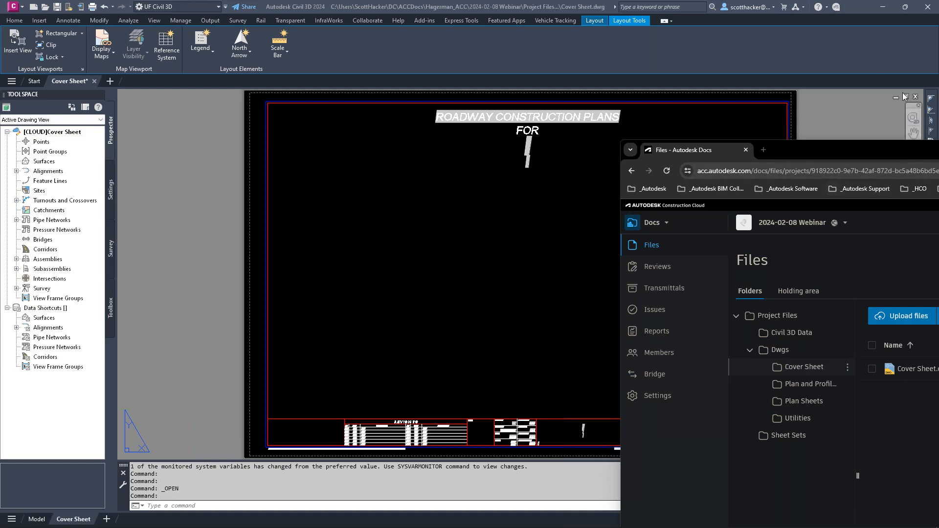
{"action": "left_click", "coordinate": [915, 100]}
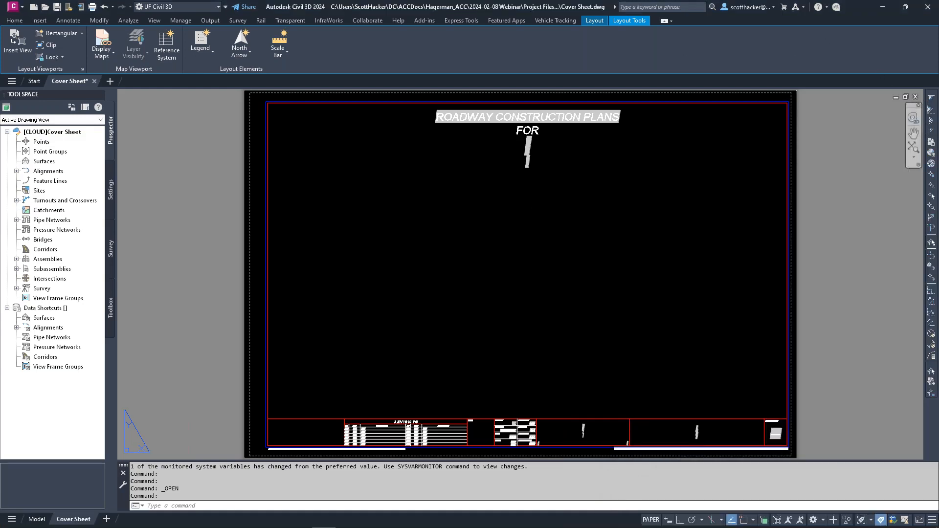
{"action": "left_click", "coordinate": [916, 97]}
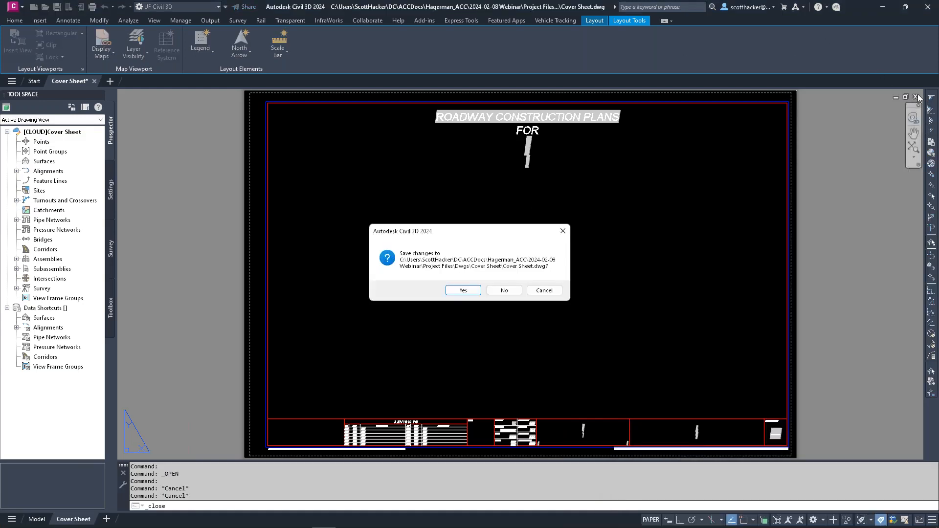
{"action": "left_click", "coordinate": [506, 292]}
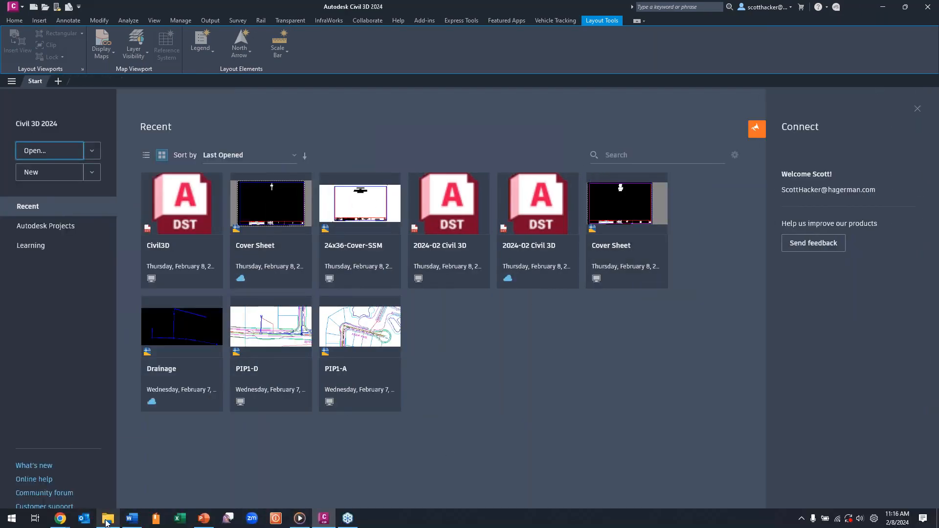
Step: Switch to the Autodesk Docs browser window, move it fully into view and check the lock status of Cover Sheet.dwg
{"action": "left_click", "coordinate": [62, 524]}
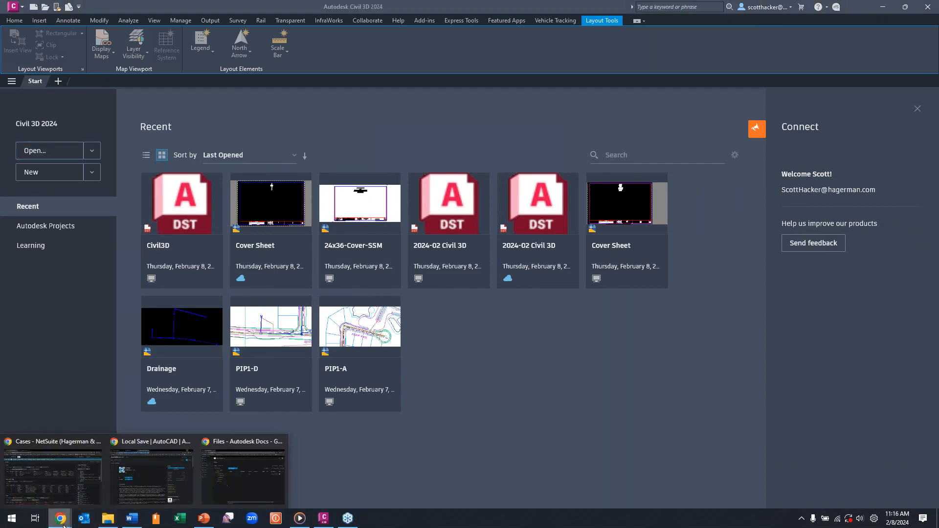
{"action": "left_click", "coordinate": [247, 474]}
{"action": "left_click_drag", "start_coordinate": [822, 149], "coordinate": [612, 39]}
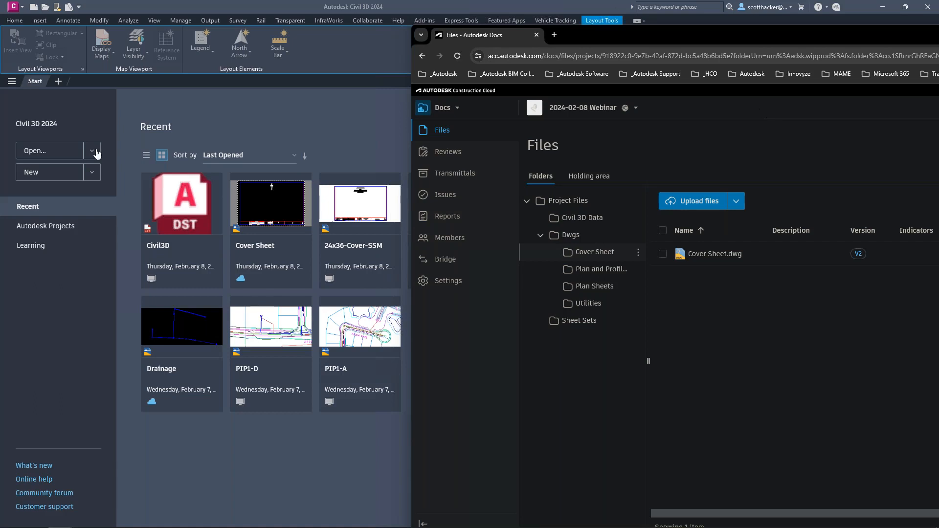
Step: Return to Civil 3D and create a new drawing from the _Autodesk Civil 3D (Imperial) NCS.dwt template
{"action": "left_click", "coordinate": [19, 9]}
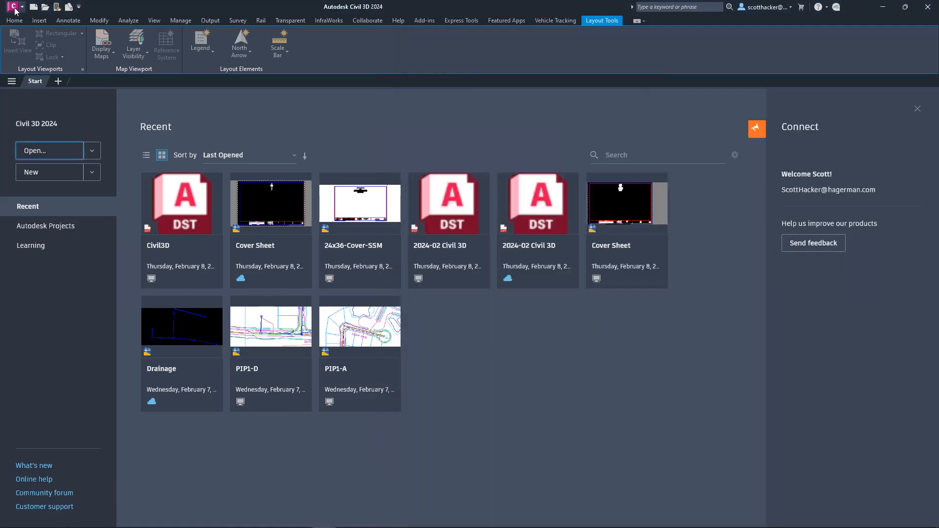
{"action": "left_click", "coordinate": [14, 9]}
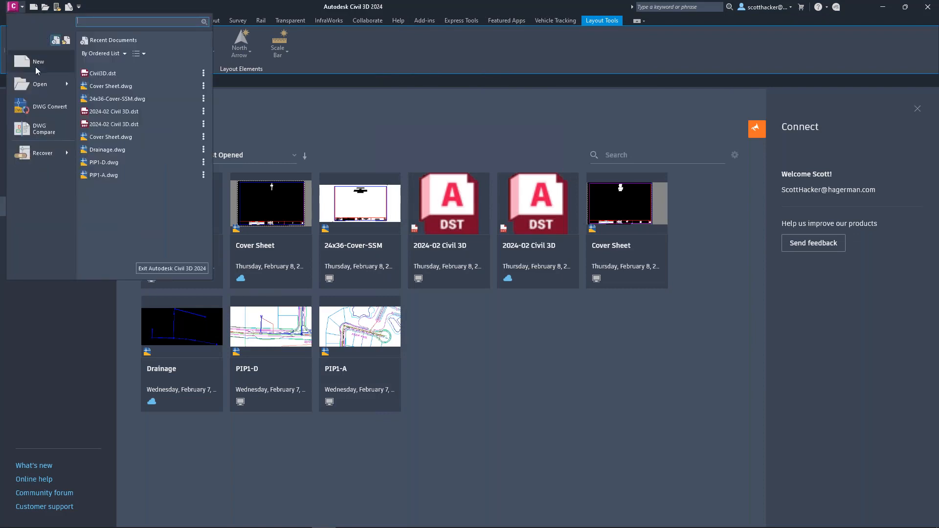
{"action": "left_click", "coordinate": [33, 64]}
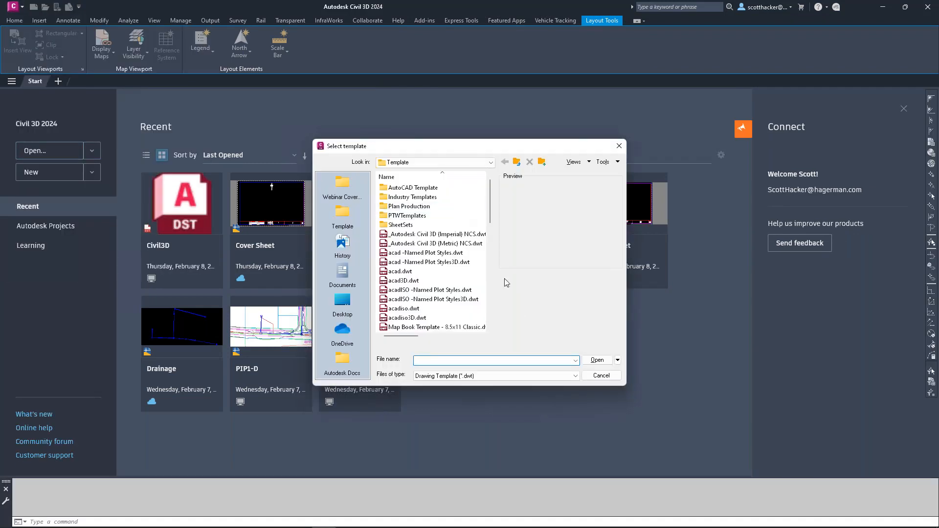
{"action": "left_click_drag", "start_coordinate": [626, 239], "coordinate": [792, 251]}
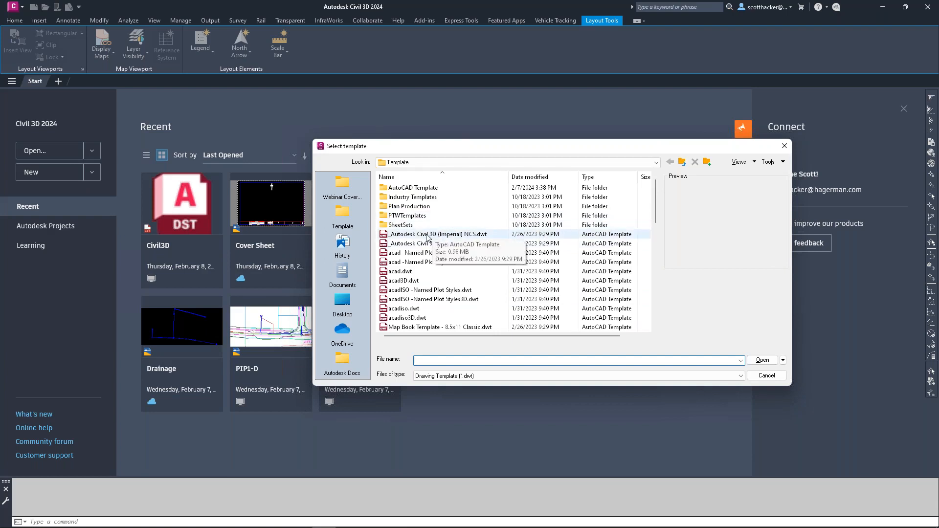
{"action": "left_click_drag", "start_coordinate": [417, 241], "coordinate": [401, 259]}
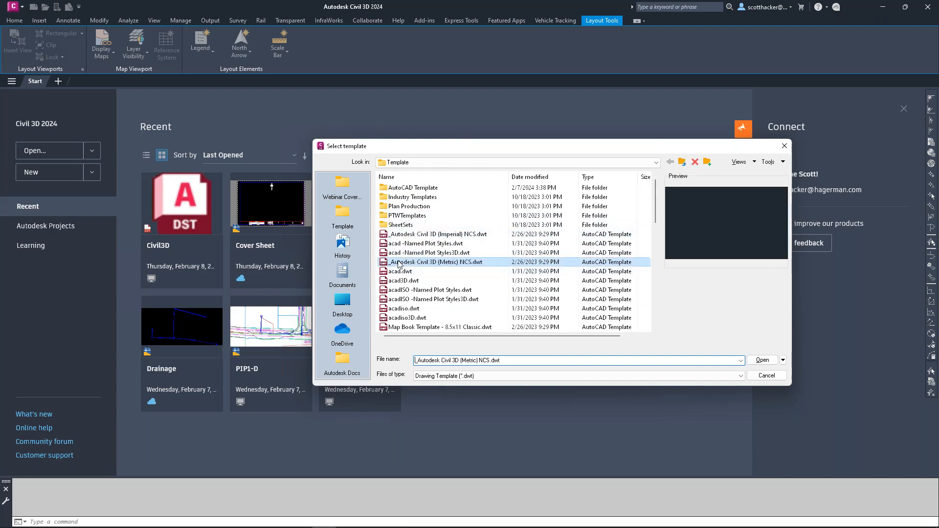
{"action": "left_click", "coordinate": [414, 235]}
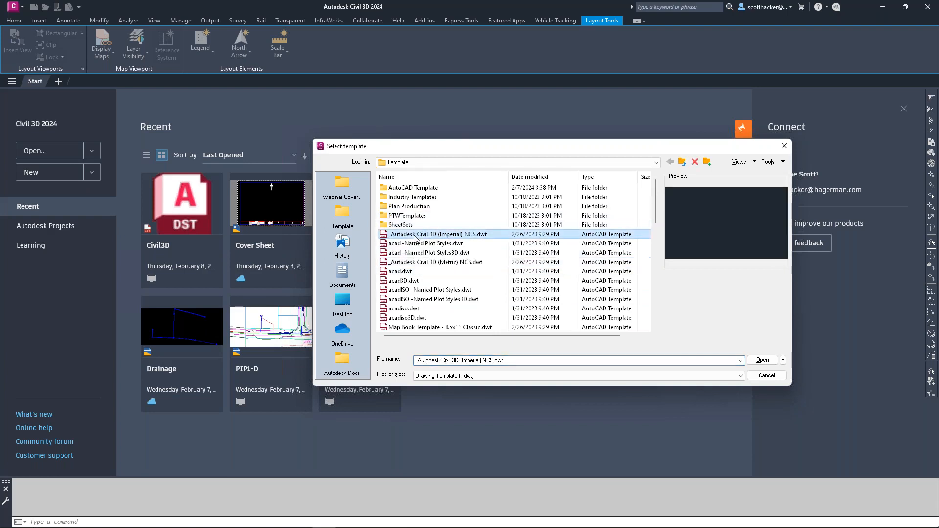
{"action": "left_click", "coordinate": [761, 361]}
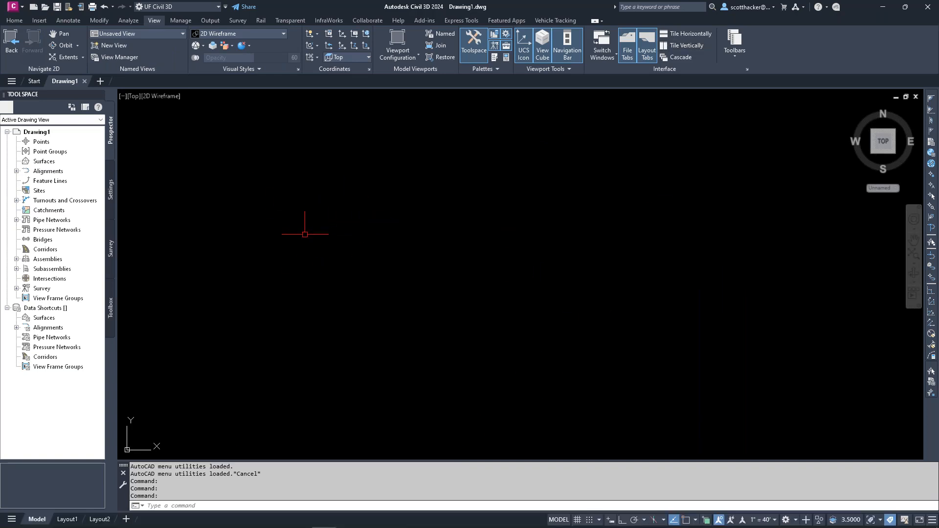
Step: Draw three separate circles of decreasing size side by side, the first two with radii of about 141 and 82
{"action": "type", "text": "c"}
{"action": "key", "text": "Return"}
{"action": "left_click", "coordinate": [316, 251]}
{"action": "left_click", "coordinate": [411, 206]}
{"action": "type", "text": "C"}
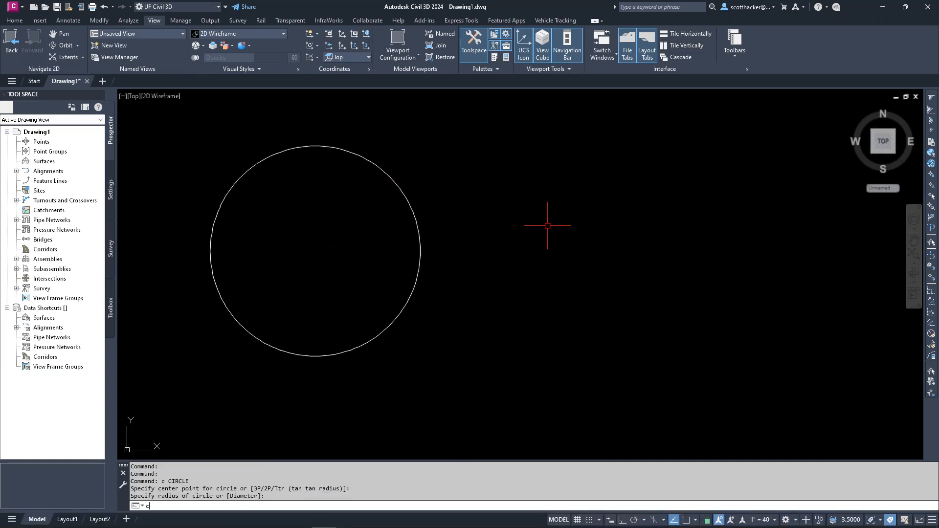
{"action": "key", "text": "Return"}
{"action": "left_click", "coordinate": [549, 221]}
{"action": "left_click", "coordinate": [577, 191]}
{"action": "key", "text": "Return"}
{"action": "left_click", "coordinate": [674, 247]}
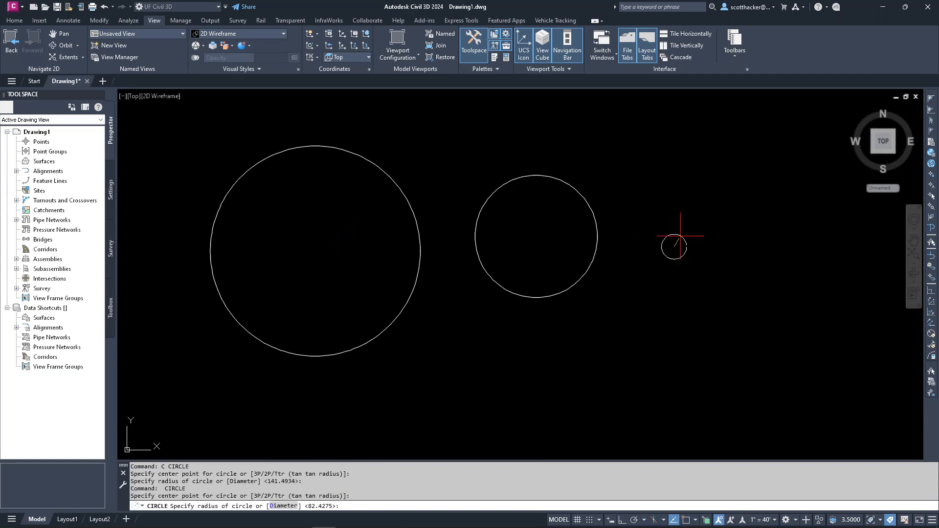
{"action": "left_click", "coordinate": [675, 230]}
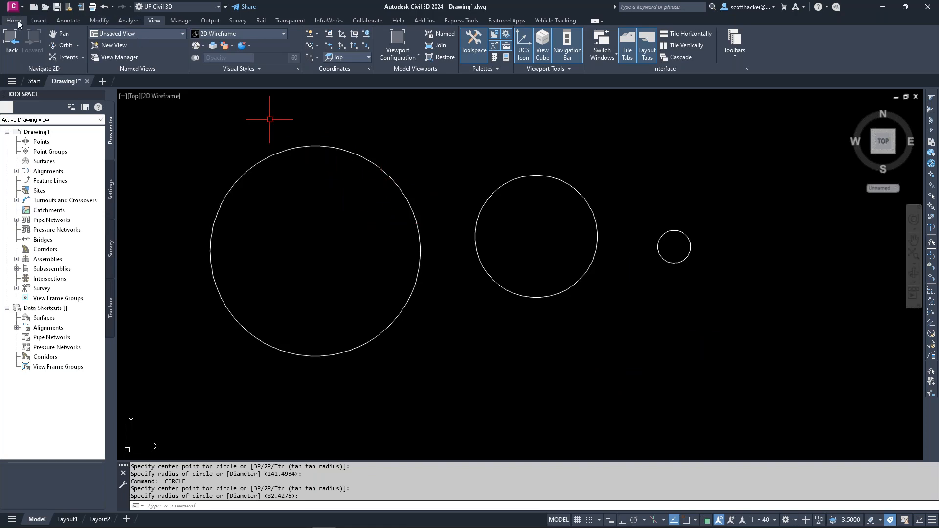
Step: Save the drawing as test in the Autodesk Docs folder Hagerman_ACC > 2024-02-08 Webinar > Project Files > Dwgs
{"action": "type", "text": "saveas"}
{"action": "key", "text": "Return"}
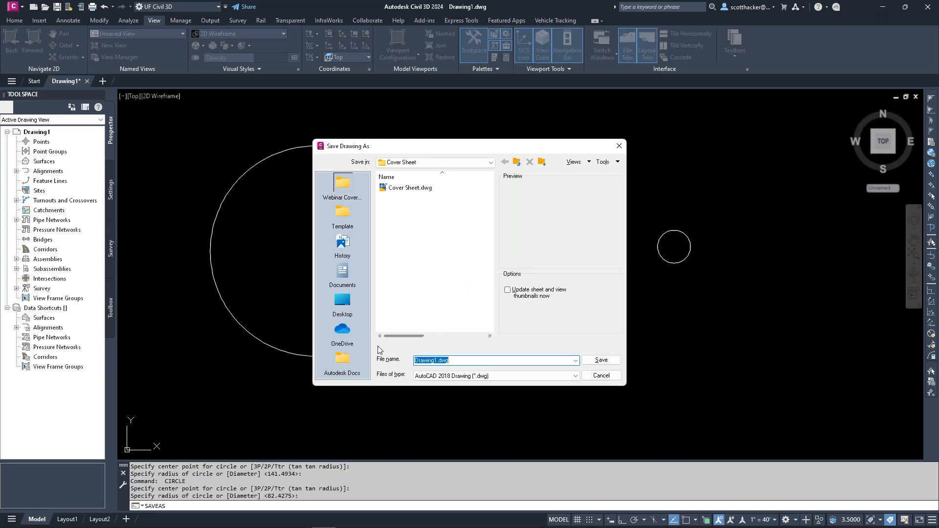
{"action": "left_click", "coordinate": [343, 360]}
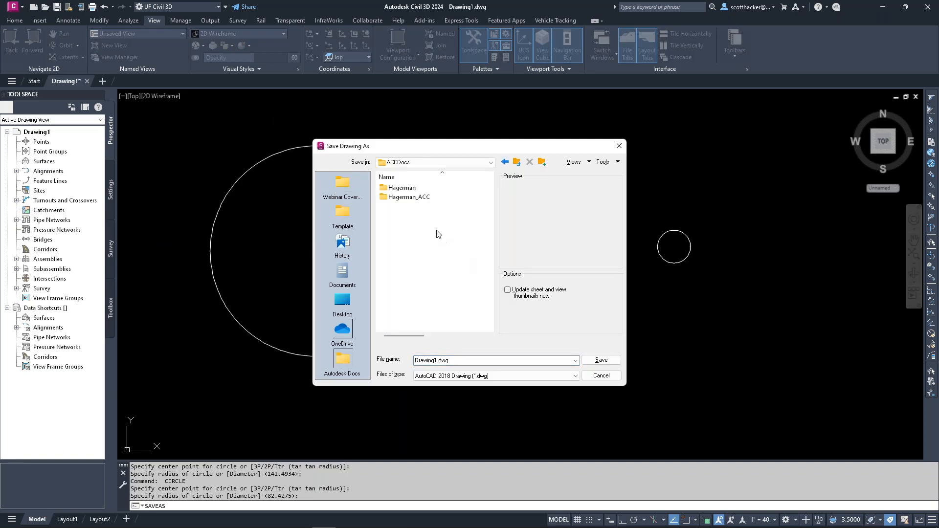
{"action": "double_click", "coordinate": [409, 197]}
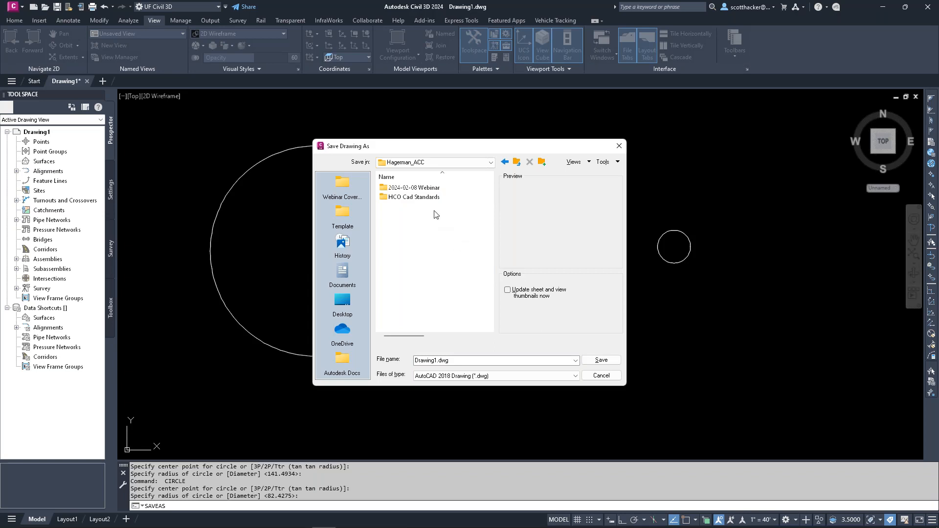
{"action": "double_click", "coordinate": [421, 188]}
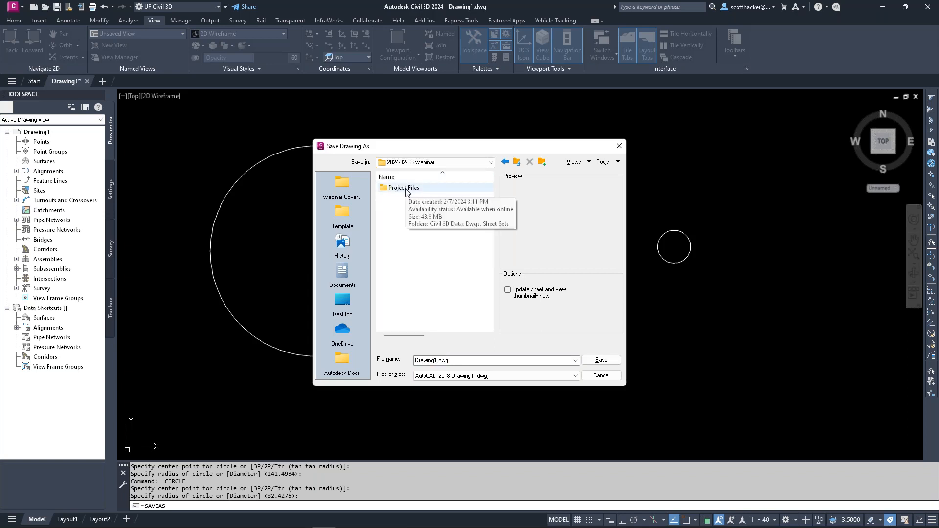
{"action": "double_click", "coordinate": [406, 188]}
{"action": "double_click", "coordinate": [398, 199]}
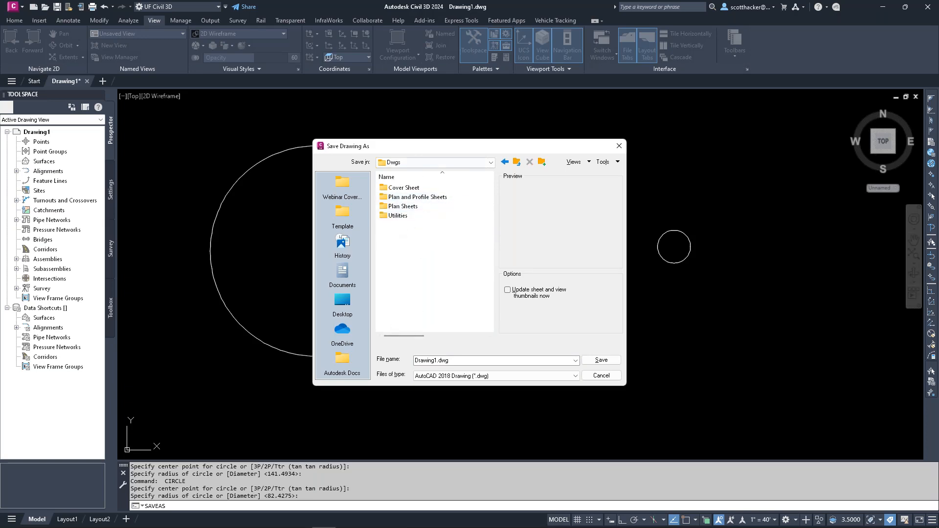
{"action": "double_click", "coordinate": [498, 360]}
{"action": "type", "text": "test"}
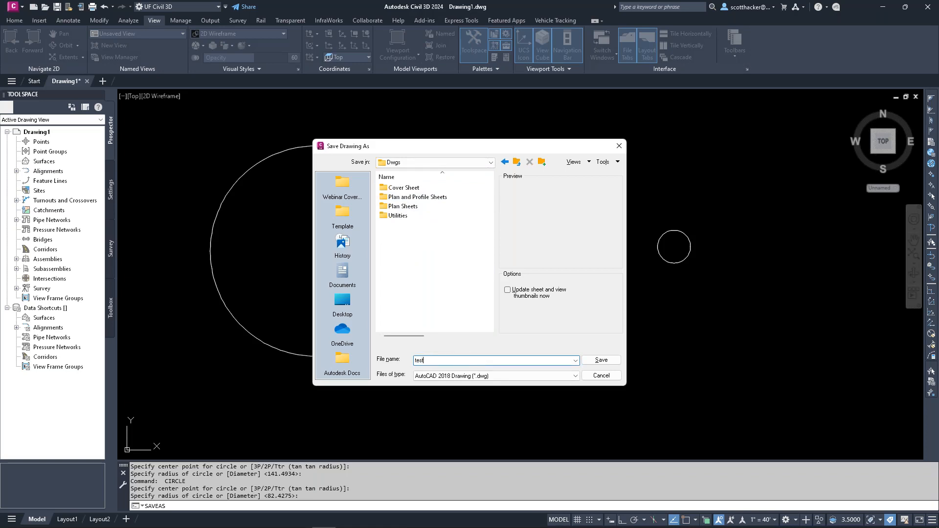
{"action": "left_click", "coordinate": [601, 360]}
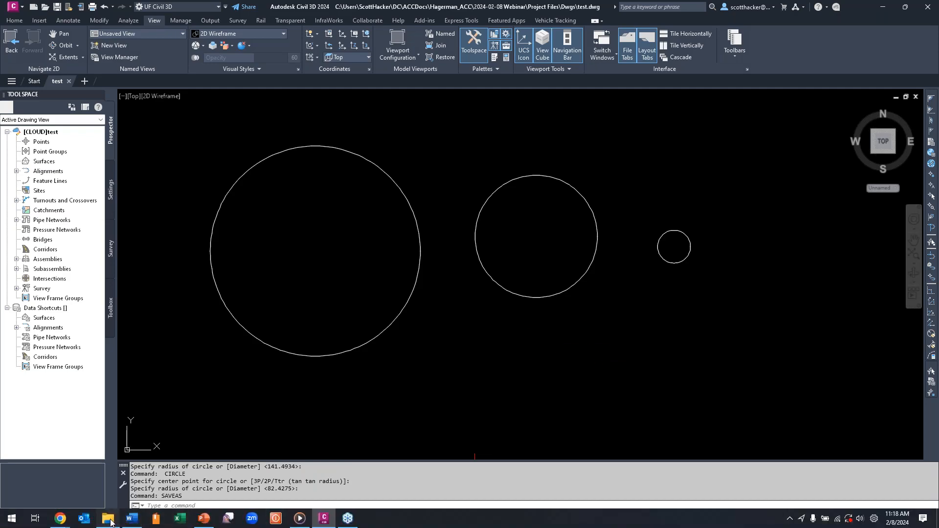
Step: Switch to the Autodesk Docs browser window, view the contents of the Project Files folder, and return to Civil 3D
{"action": "left_click", "coordinate": [108, 519]}
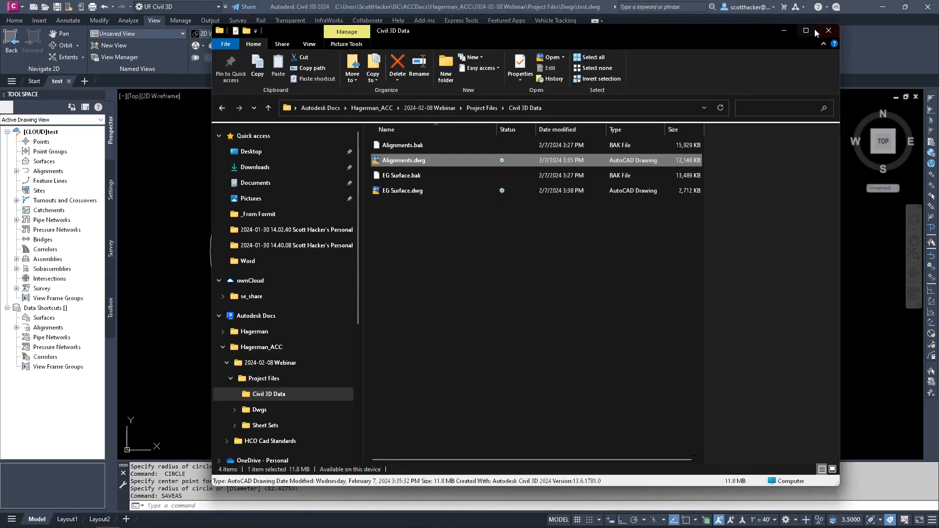
{"action": "left_click", "coordinate": [829, 30]}
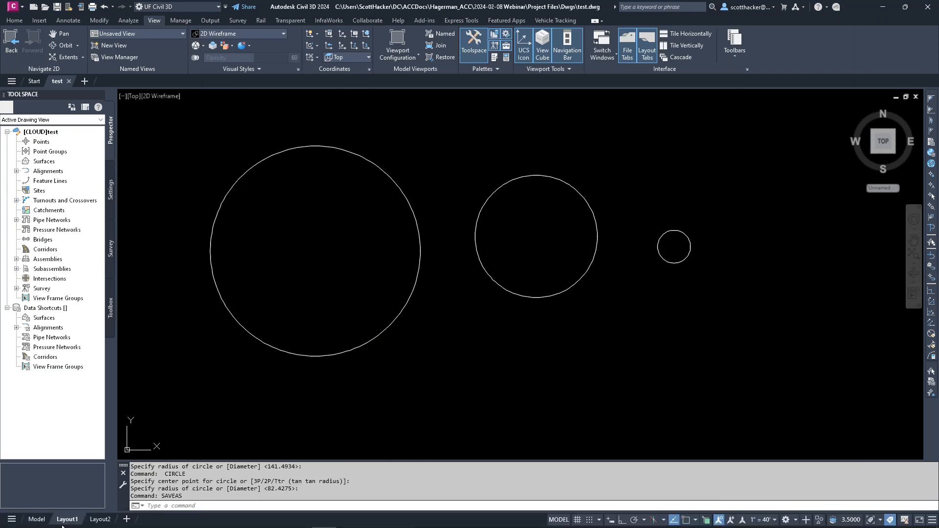
{"action": "left_click", "coordinate": [62, 522]}
{"action": "mouse_move", "coordinate": [60, 518]}
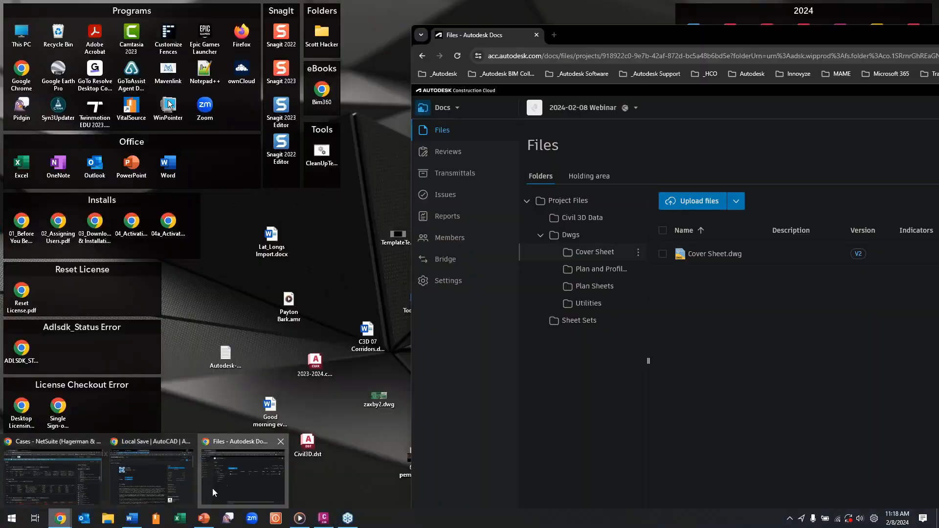
{"action": "left_click", "coordinate": [213, 488]}
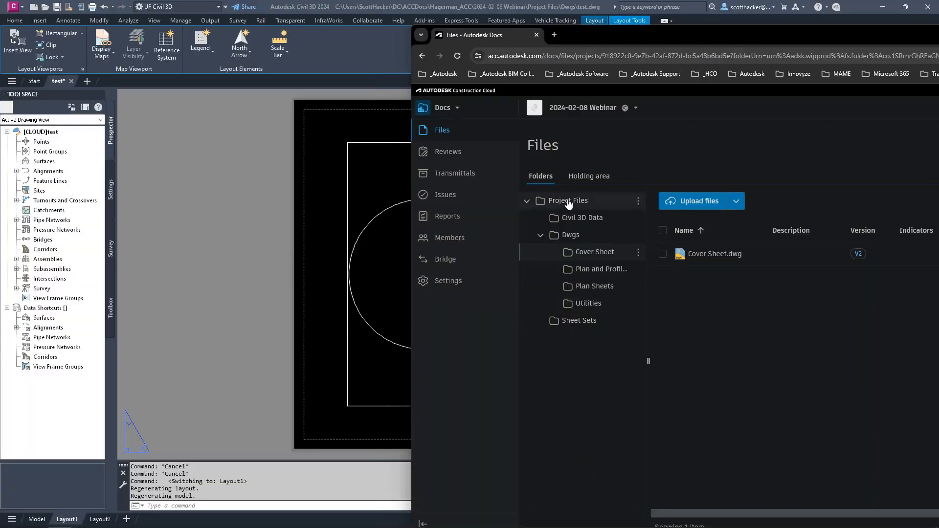
{"action": "left_click", "coordinate": [568, 201]}
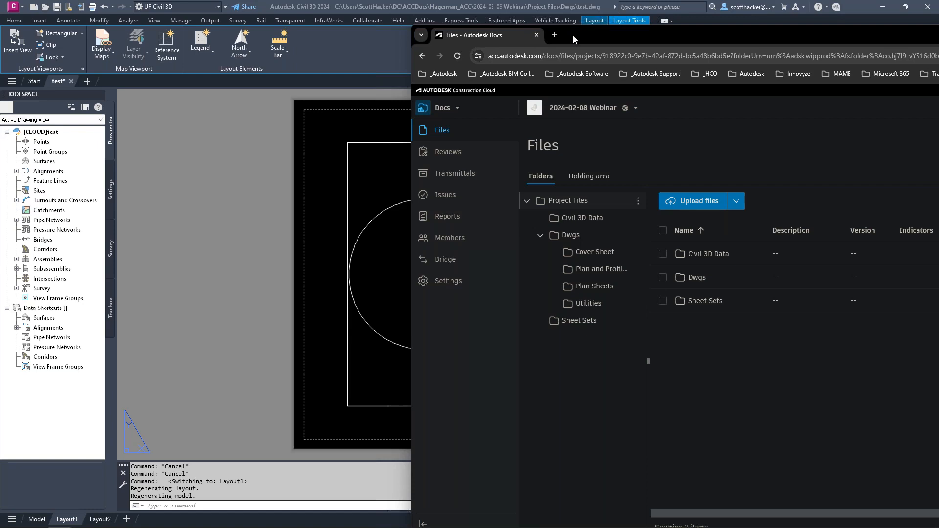
{"action": "left_click_drag", "start_coordinate": [577, 34], "coordinate": [938, 40]}
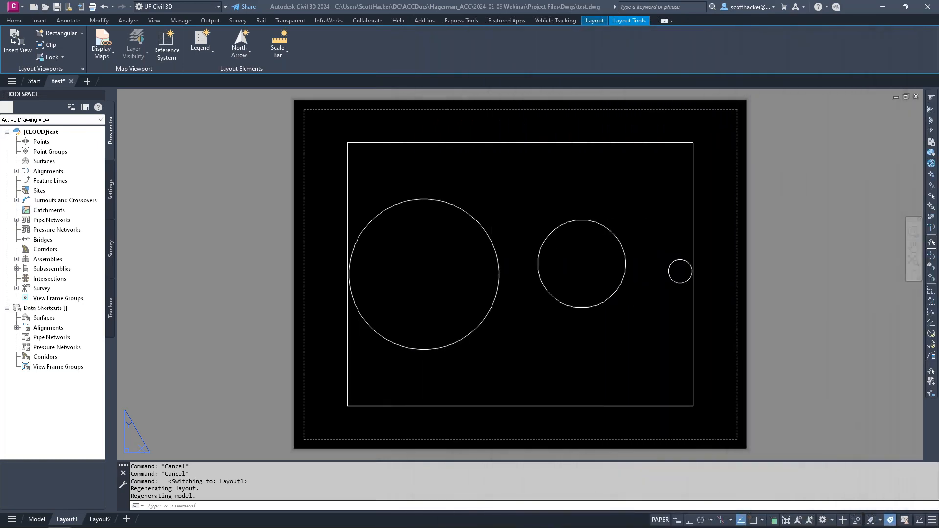
{"action": "left_click", "coordinate": [424, 160]}
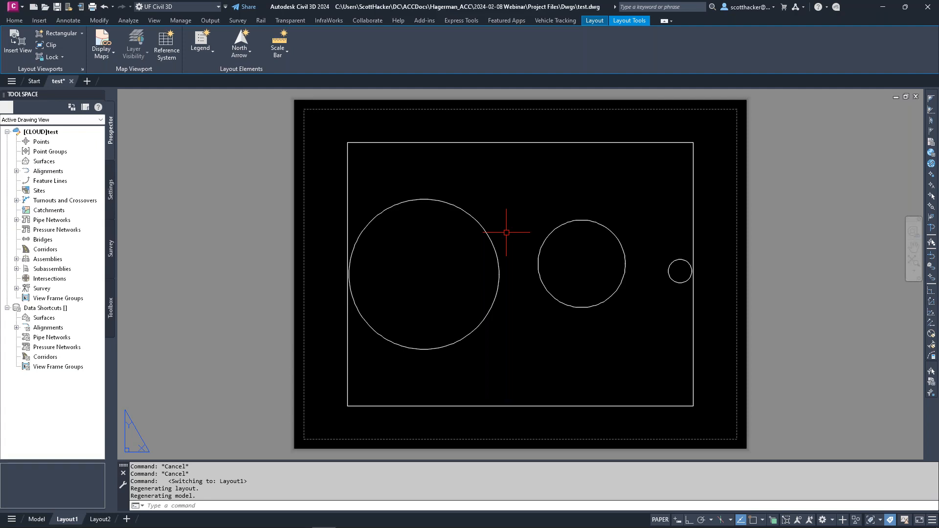
Step: Bring the browser window with the Local Save app page into view, read its description, and move the window aside
{"action": "mouse_move", "coordinate": [111, 526]}
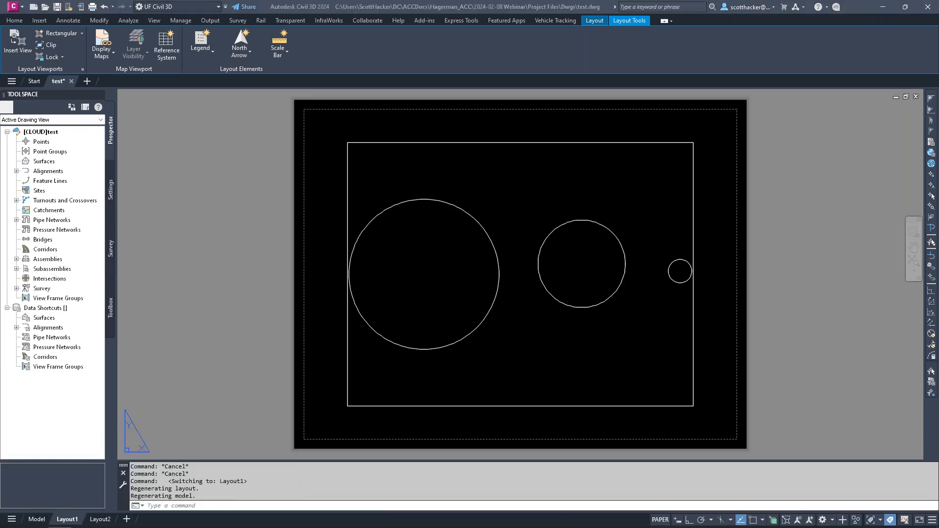
{"action": "left_click_drag", "start_coordinate": [923, 24], "coordinate": [136, 13]}
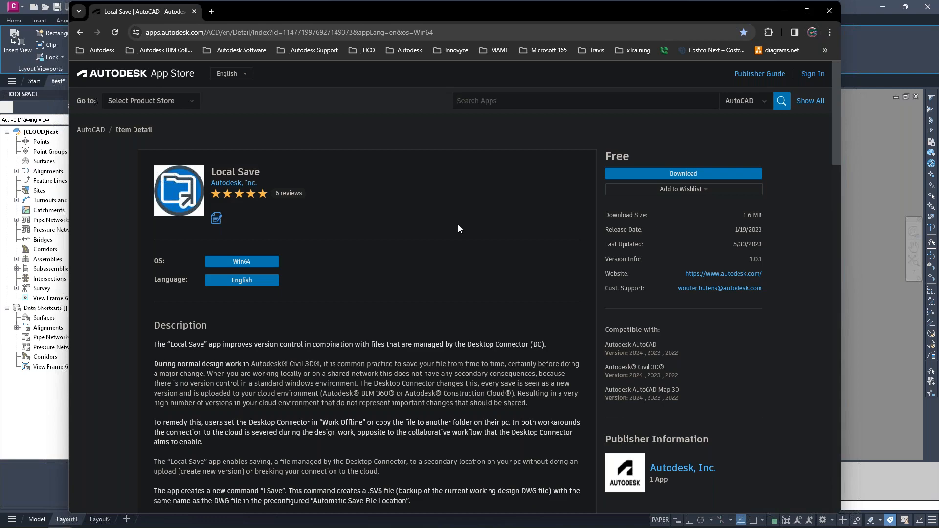
{"action": "left_click_drag", "start_coordinate": [542, 10], "coordinate": [938, 7]}
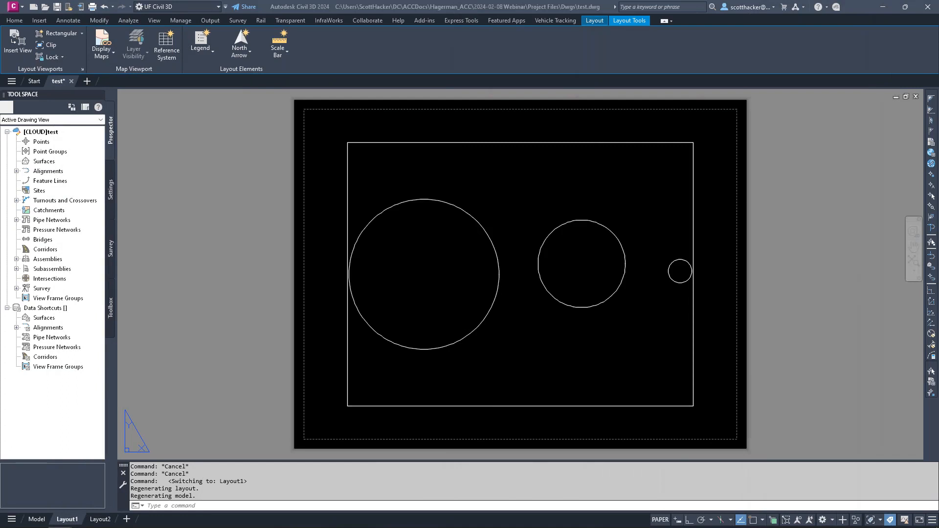
Step: Open the Civil 3D options and look up the path set as the Automatic Save File Location
{"action": "left_click", "coordinate": [17, 9]}
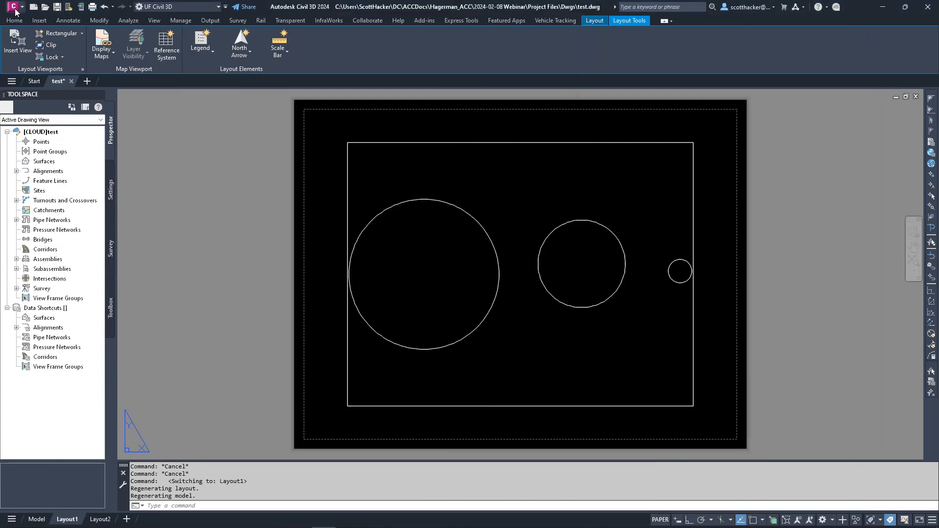
{"action": "left_click", "coordinate": [16, 9]}
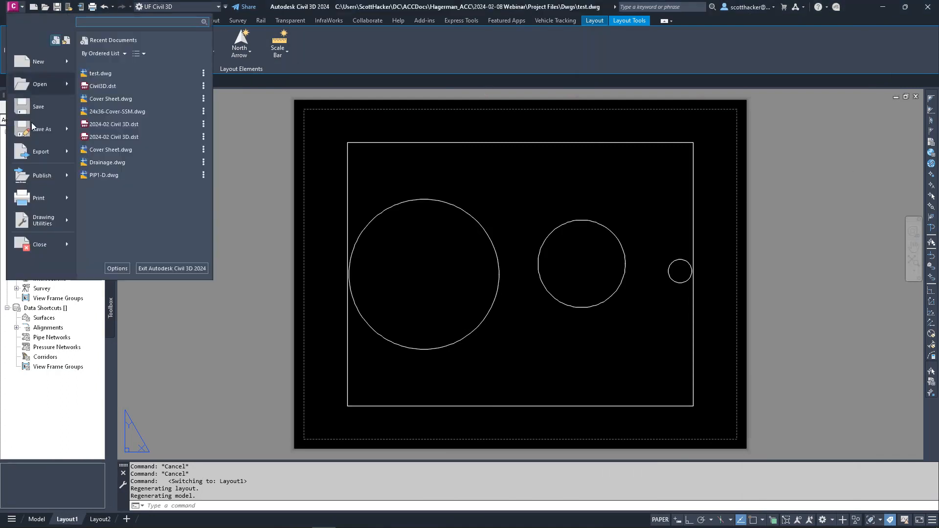
{"action": "left_click", "coordinate": [124, 268]}
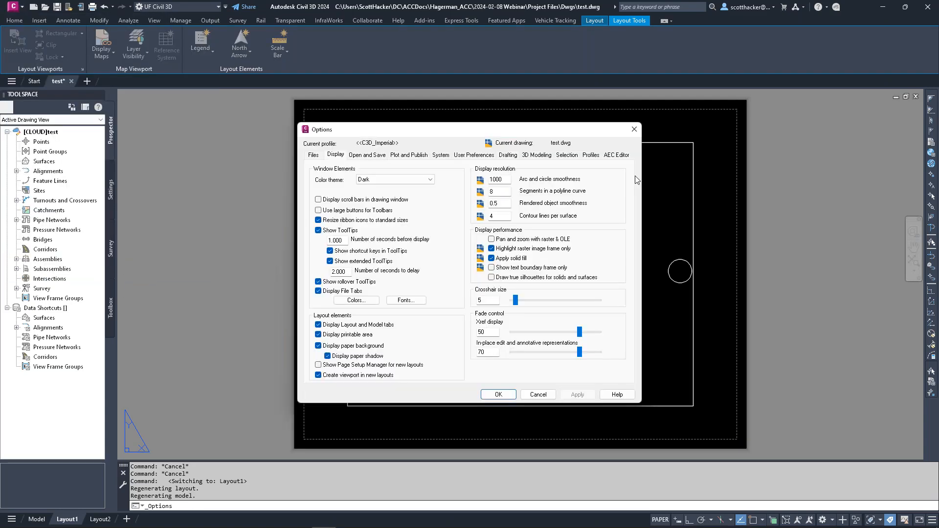
{"action": "left_click", "coordinate": [313, 155]}
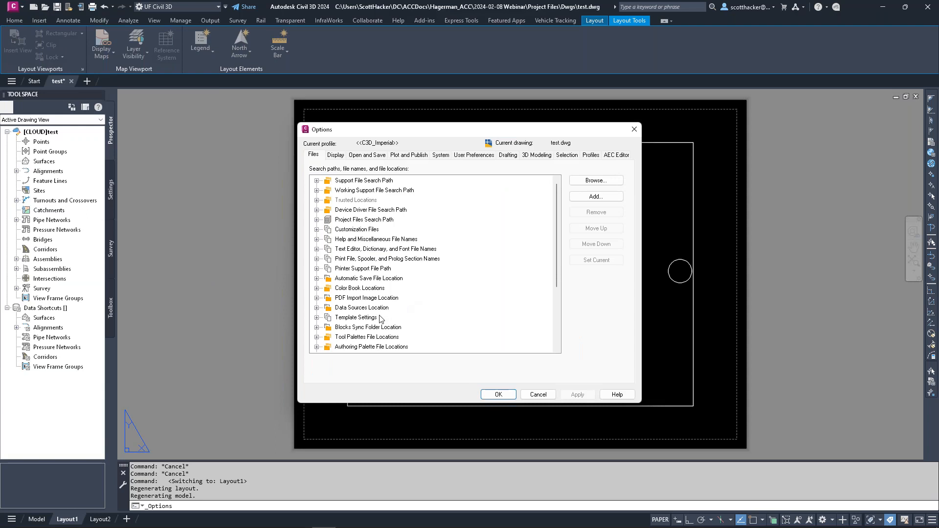
{"action": "left_click", "coordinate": [317, 279]}
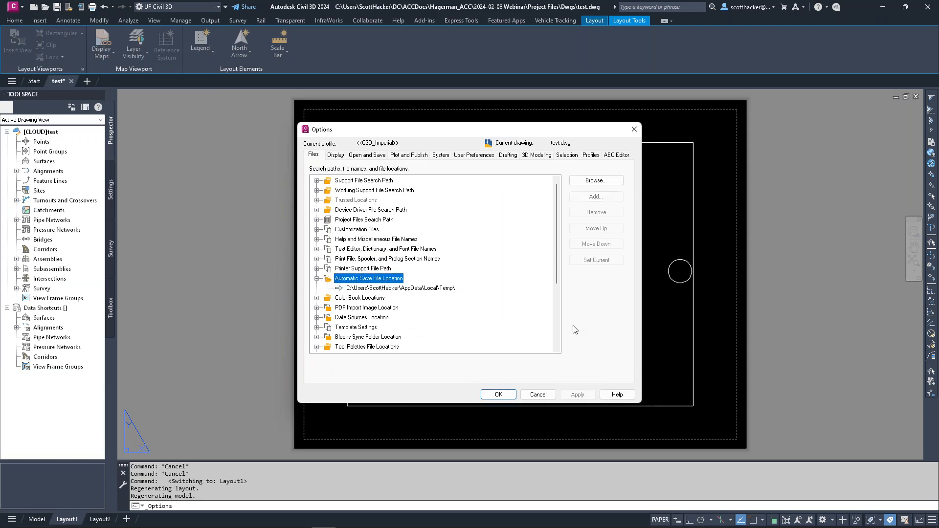
{"action": "left_click", "coordinate": [428, 291]}
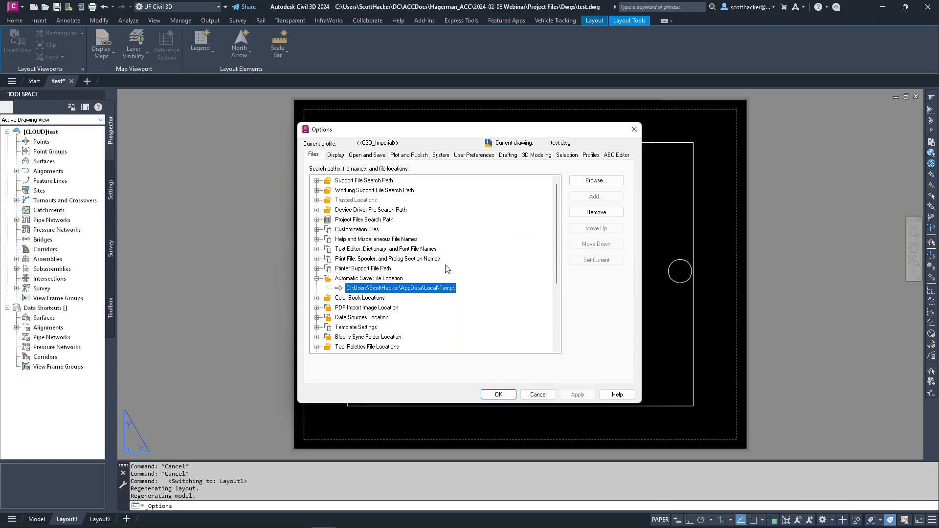
Step: Browse through the subfolders of the automatic save folder, and close the options without changing the path
{"action": "left_click", "coordinate": [603, 182]}
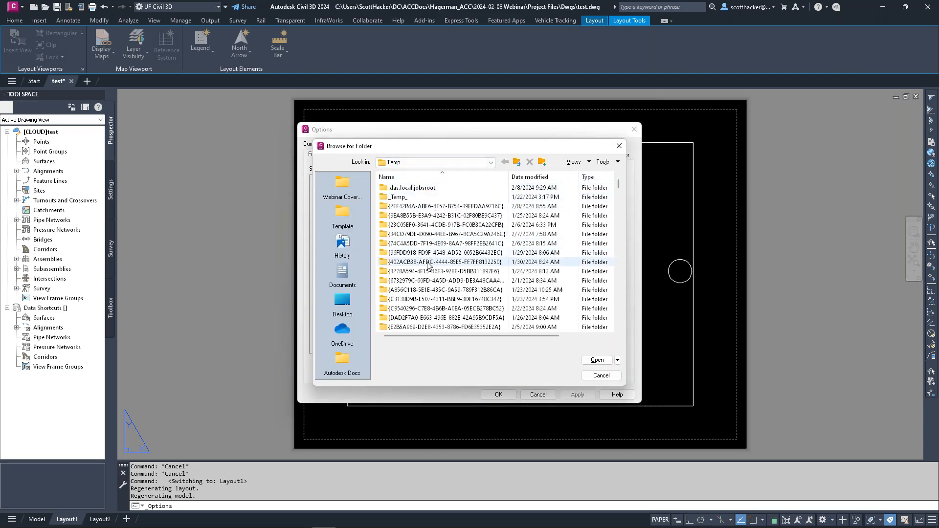
{"action": "scroll", "coordinate": [427, 265], "scroll_direction": "down", "scroll_amount": 10}
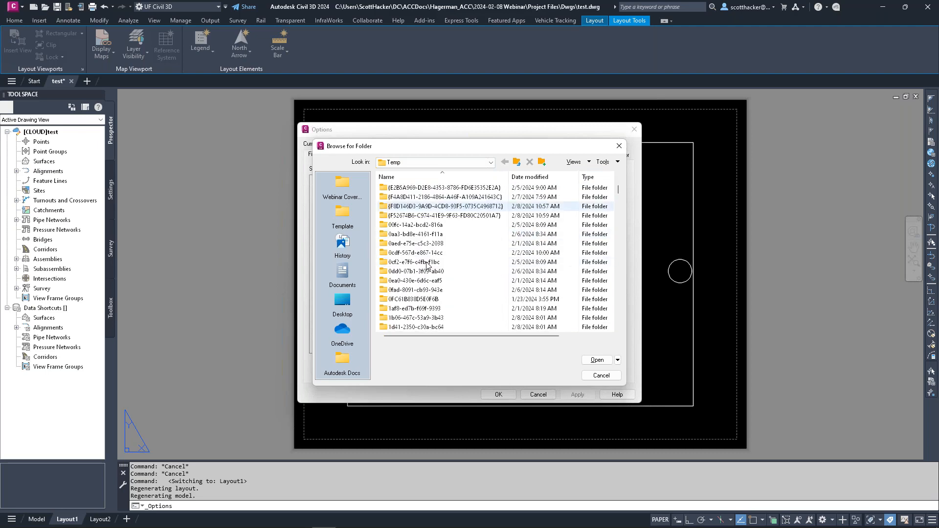
{"action": "scroll", "coordinate": [427, 265], "scroll_direction": "down", "scroll_amount": 5}
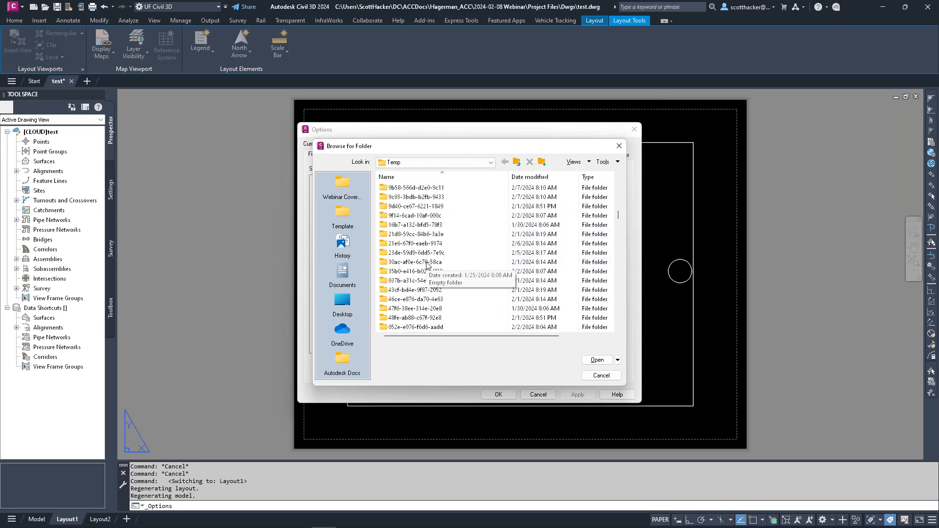
{"action": "scroll", "coordinate": [428, 264], "scroll_direction": "down", "scroll_amount": 6}
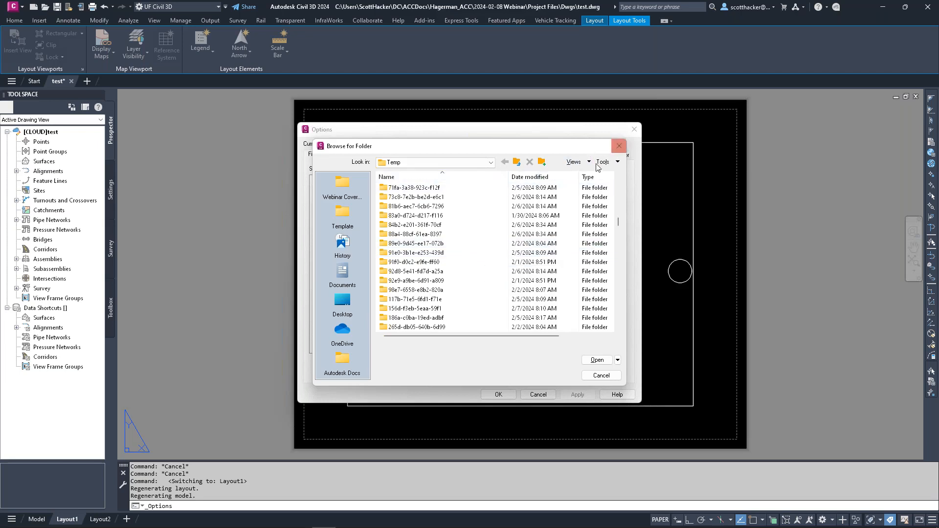
{"action": "left_click", "coordinate": [620, 148]}
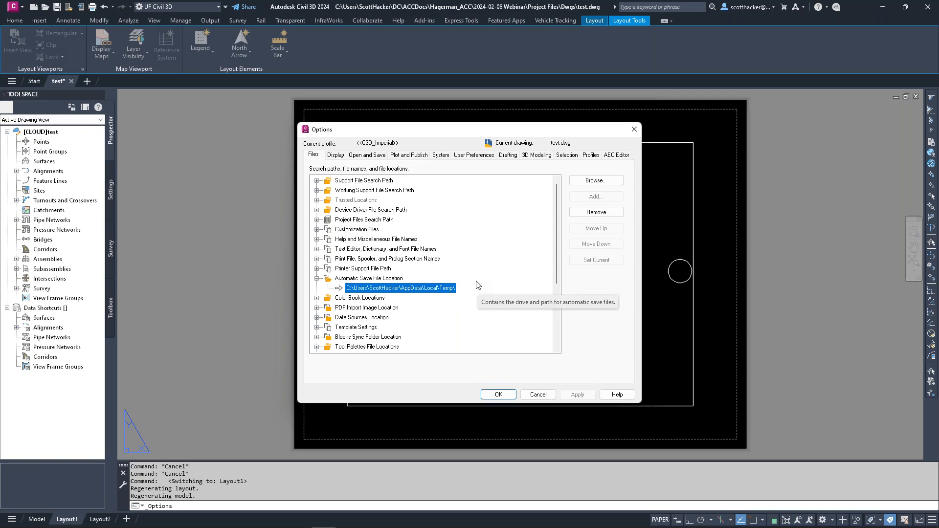
{"action": "left_click", "coordinate": [633, 129]}
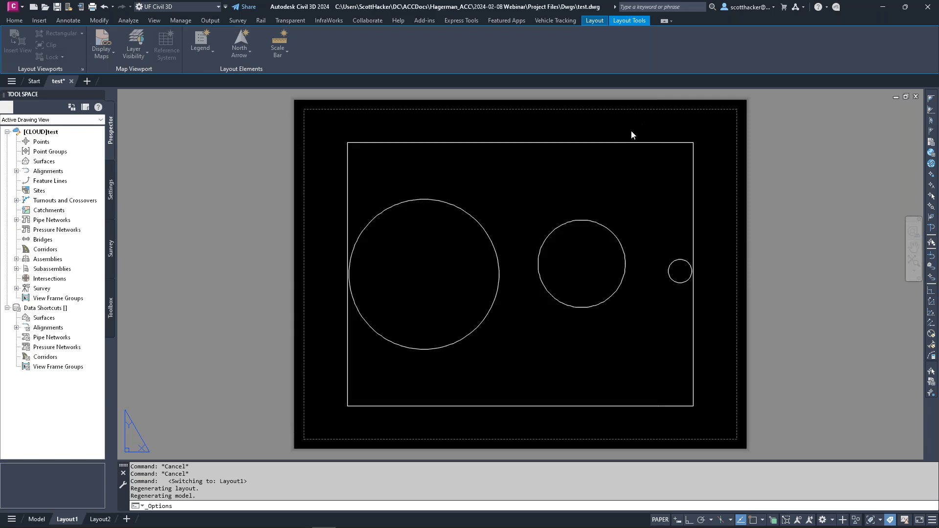
Step: Save a local backup of the test drawing with the Local Save add-in
{"action": "left_click", "coordinate": [422, 21]}
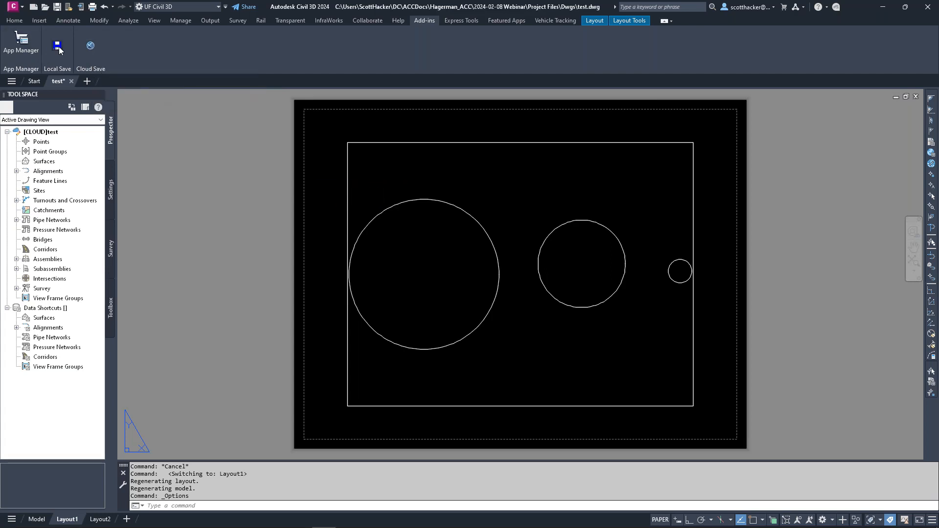
{"action": "left_click", "coordinate": [57, 46]}
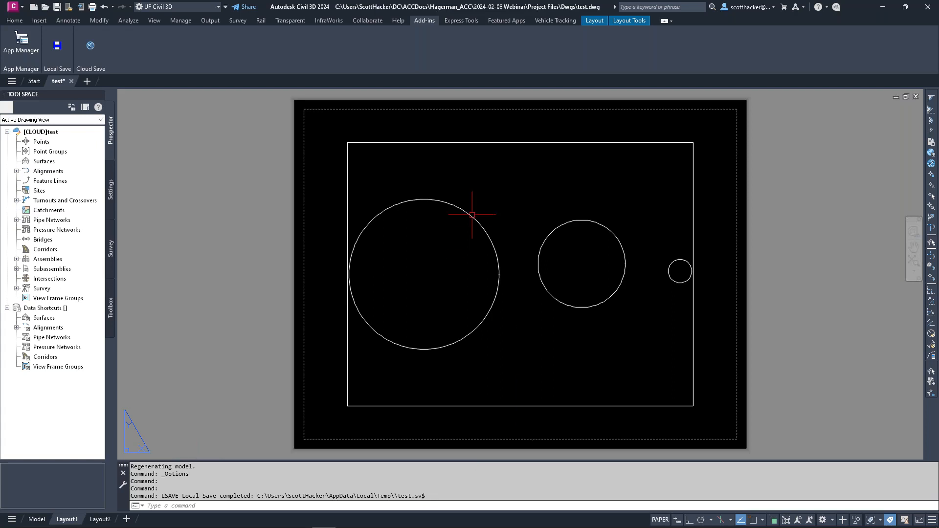
Step: Bring up a File Explorer window, select its address path, and move the window aside
{"action": "mouse_move", "coordinate": [240, 526]}
{"action": "left_click", "coordinate": [114, 520]}
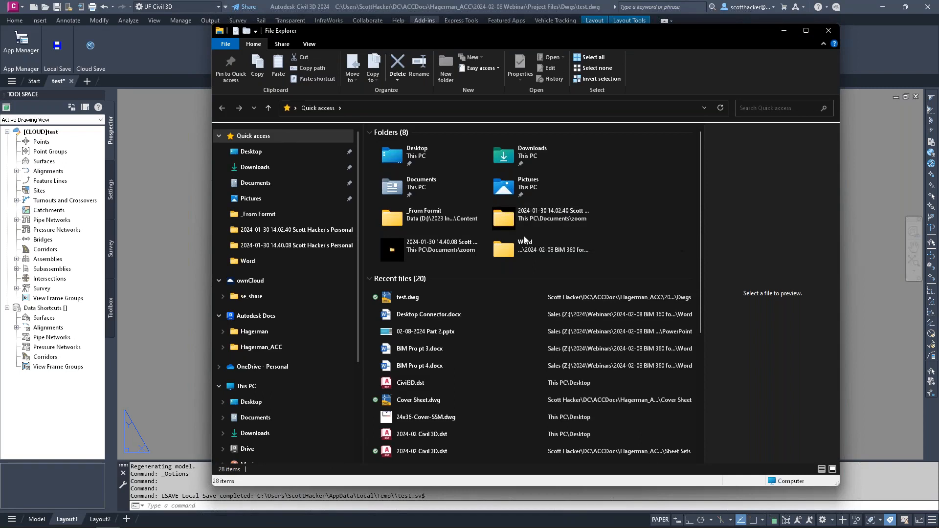
{"action": "left_click", "coordinate": [356, 110]}
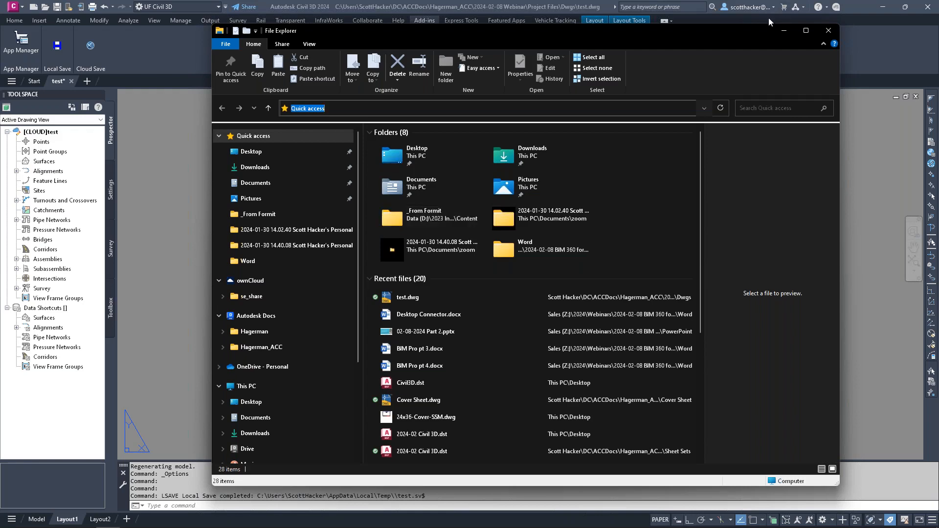
{"action": "left_click_drag", "start_coordinate": [527, 34], "coordinate": [938, 32]}
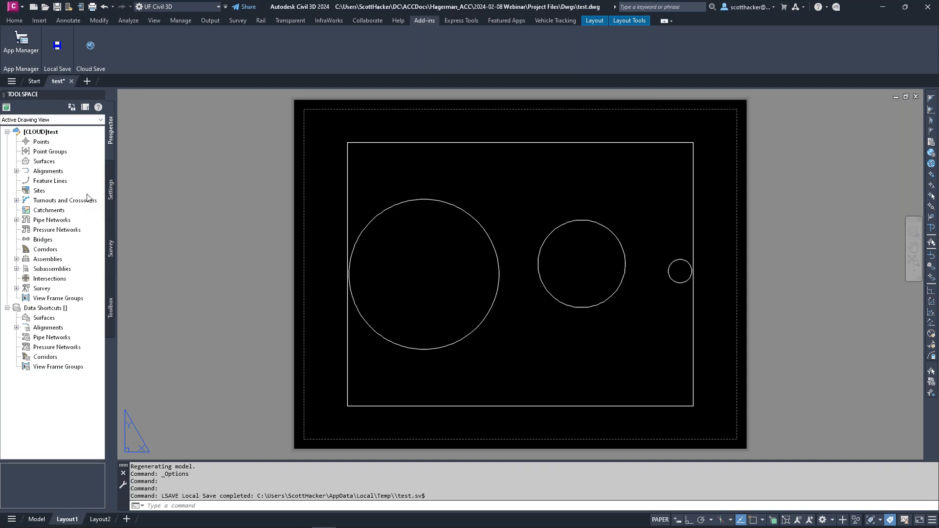
Step: Save the test drawing to the project with the Cloud Save add-in, and check its upload in the Desktop Connector activity list
{"action": "left_click", "coordinate": [90, 49]}
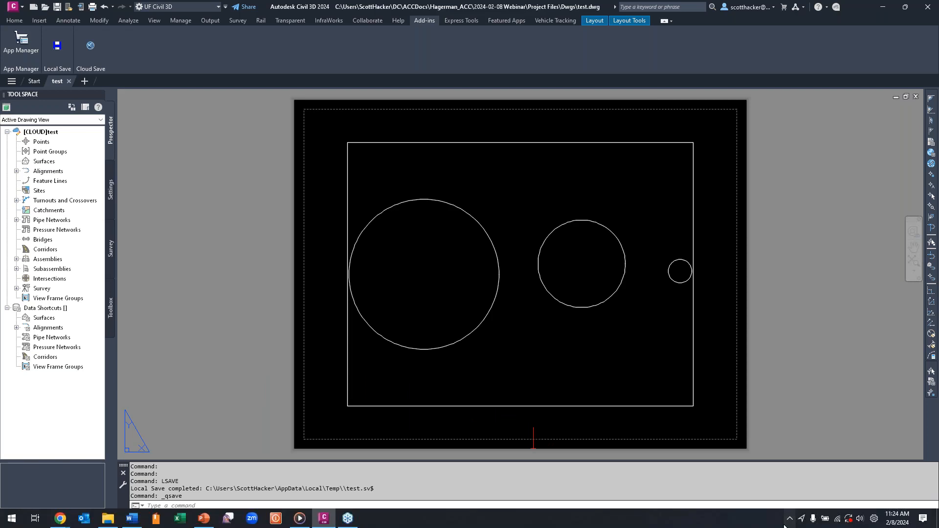
{"action": "left_click", "coordinate": [790, 519]}
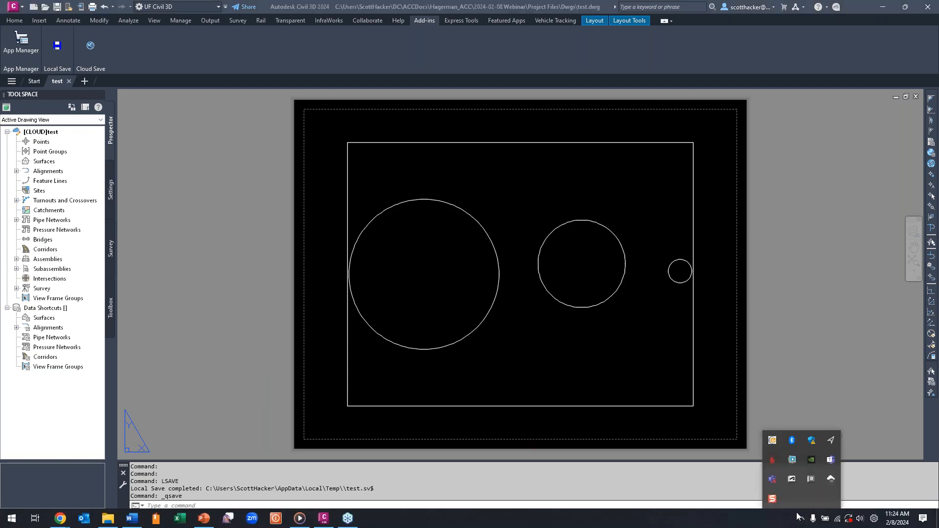
{"action": "left_click", "coordinate": [811, 479]}
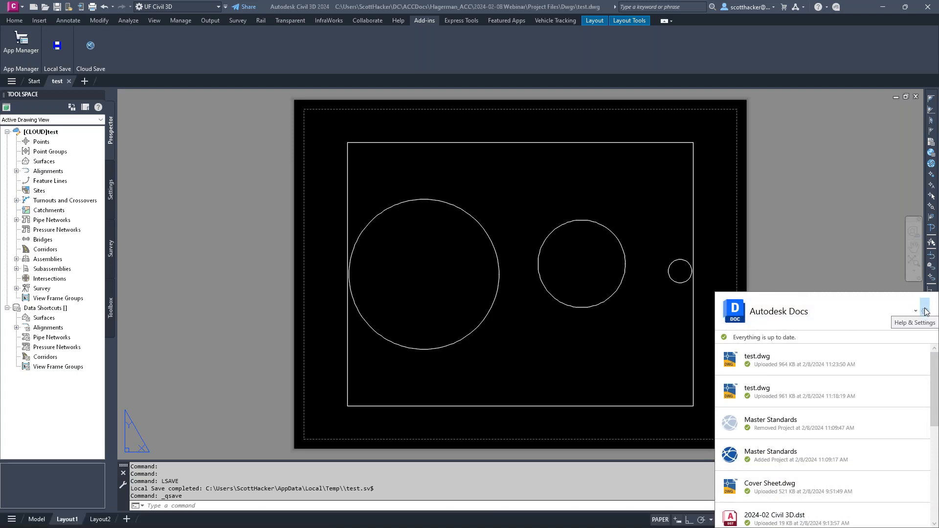
Step: Try to change the Desktop Connector workspace, and dismiss the resulting dialog
{"action": "left_click", "coordinate": [925, 311]}
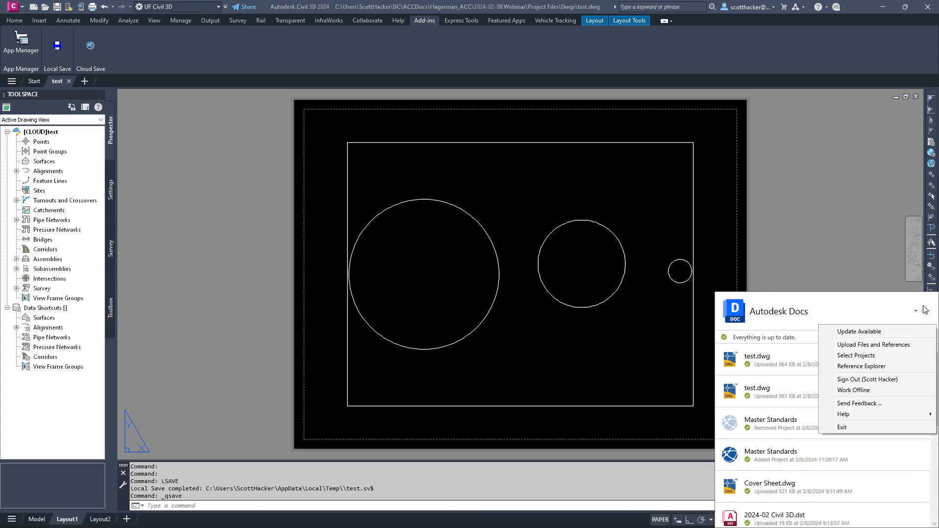
{"action": "mouse_move", "coordinate": [848, 417]}
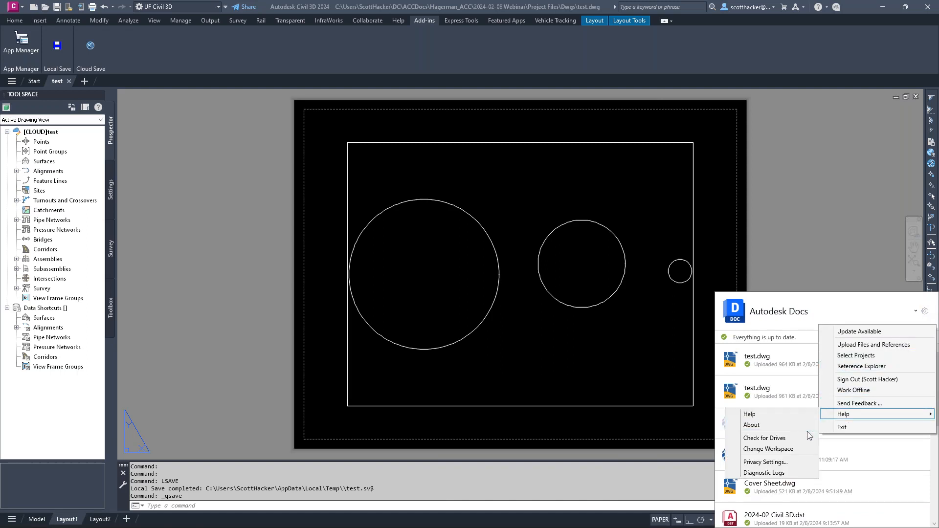
{"action": "left_click", "coordinate": [785, 450]}
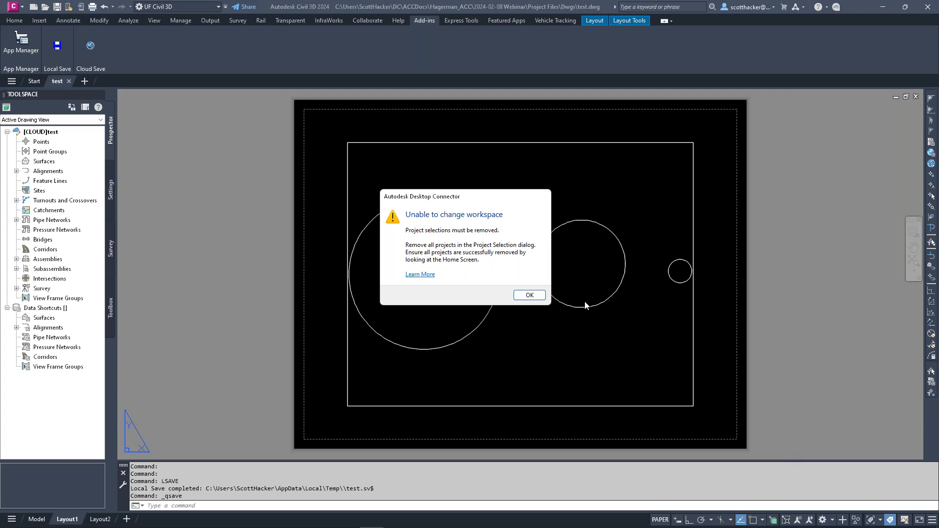
{"action": "left_click", "coordinate": [529, 295]}
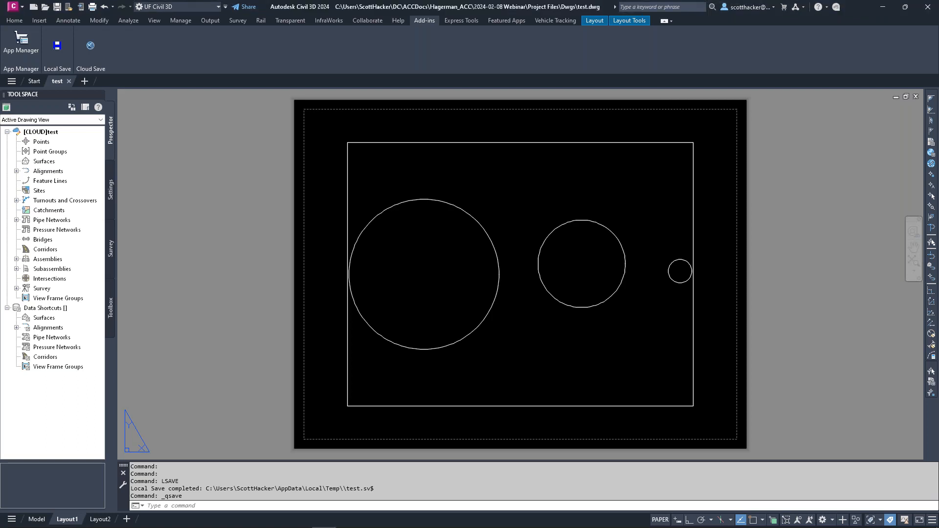
Step: Bring the Autodesk Docs browser window into view, collapse the Dwgs folder in the project's folder tree, and return to Civil 3D
{"action": "left_click_drag", "start_coordinate": [938, 64], "coordinate": [565, 19]}
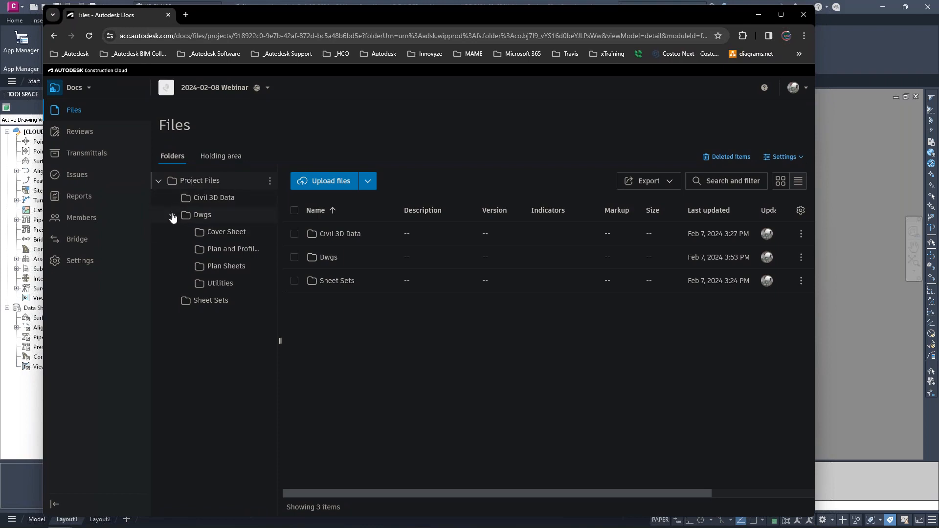
{"action": "left_click", "coordinate": [172, 216]}
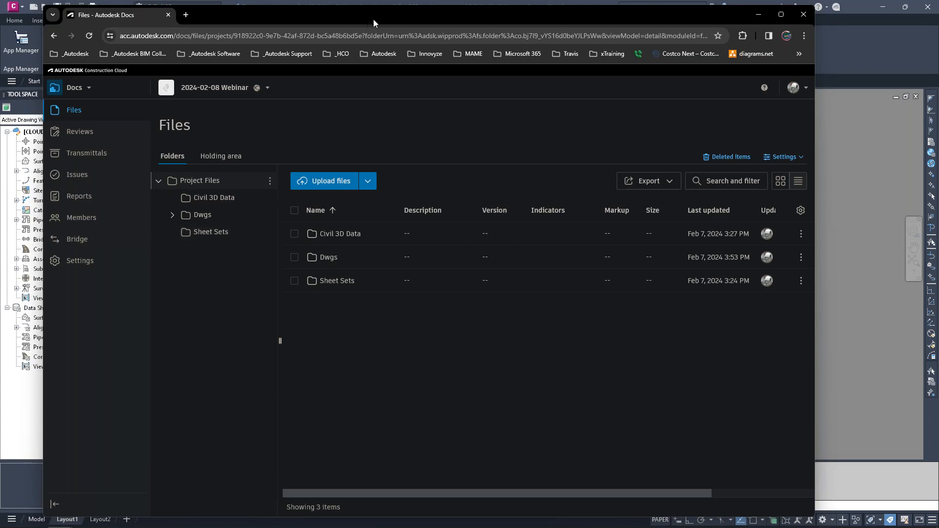
{"action": "left_click_drag", "start_coordinate": [374, 19], "coordinate": [938, 100]}
{"action": "left_click", "coordinate": [235, 126]}
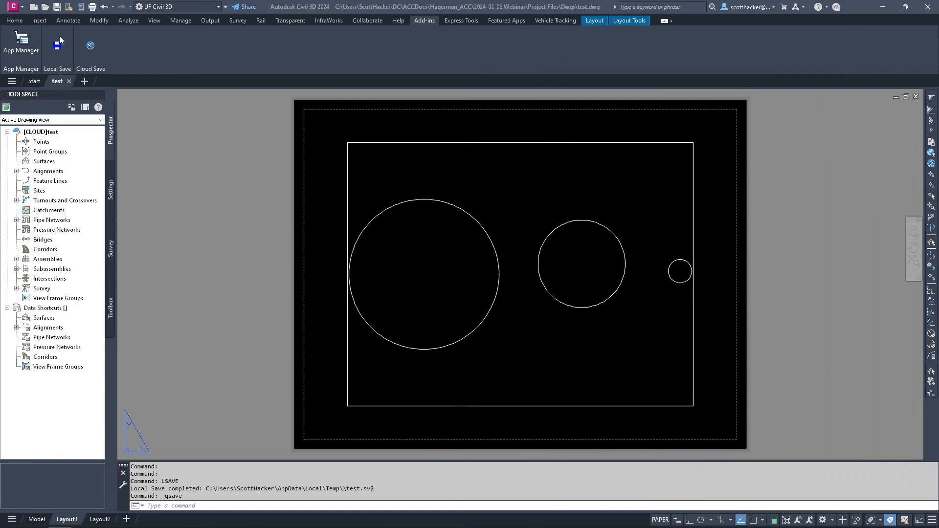
Step: Close the test drawing and open EG Surface.dwg from the Civil 3D Data folder of the 2024-02-08 Webinar project in Autodesk Docs
{"action": "left_click", "coordinate": [69, 81]}
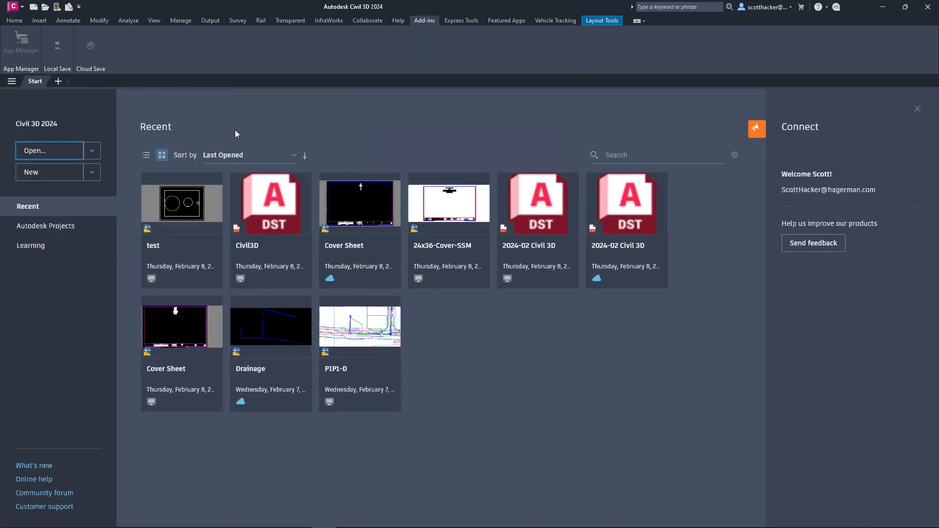
{"action": "left_click", "coordinate": [45, 7]}
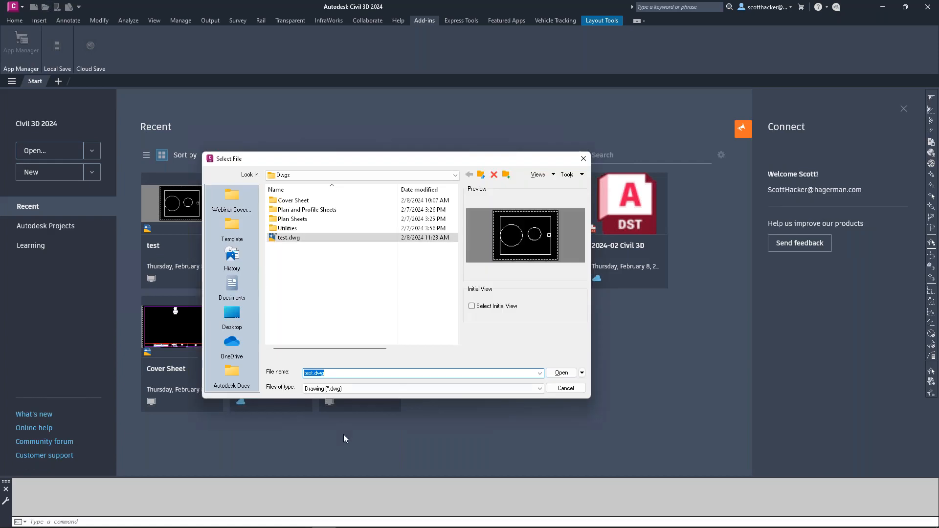
{"action": "left_click", "coordinate": [232, 373]}
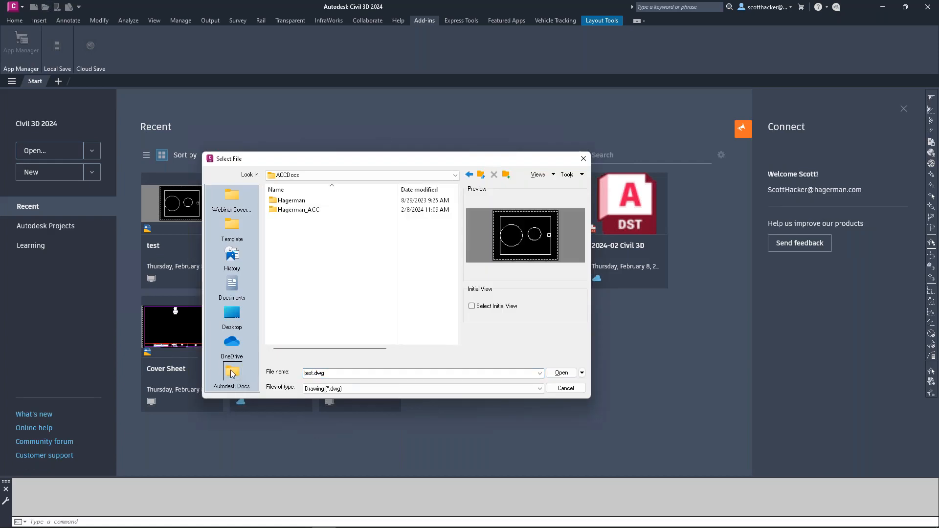
{"action": "double_click", "coordinate": [293, 210]}
{"action": "double_click", "coordinate": [293, 200]}
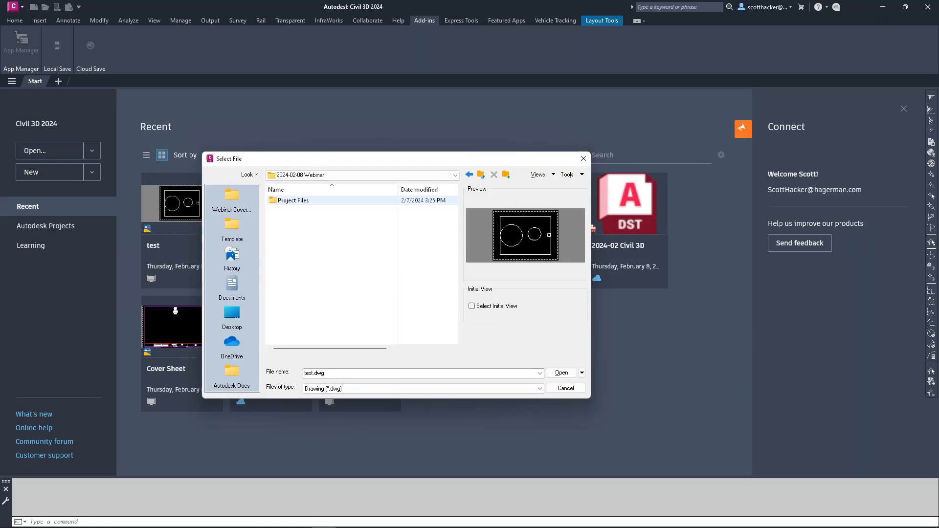
{"action": "double_click", "coordinate": [290, 202]}
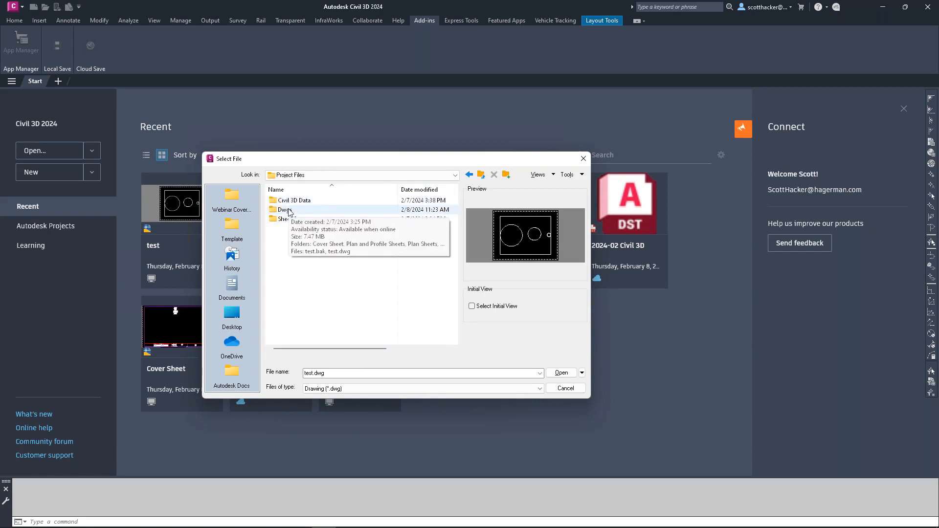
{"action": "double_click", "coordinate": [286, 210]}
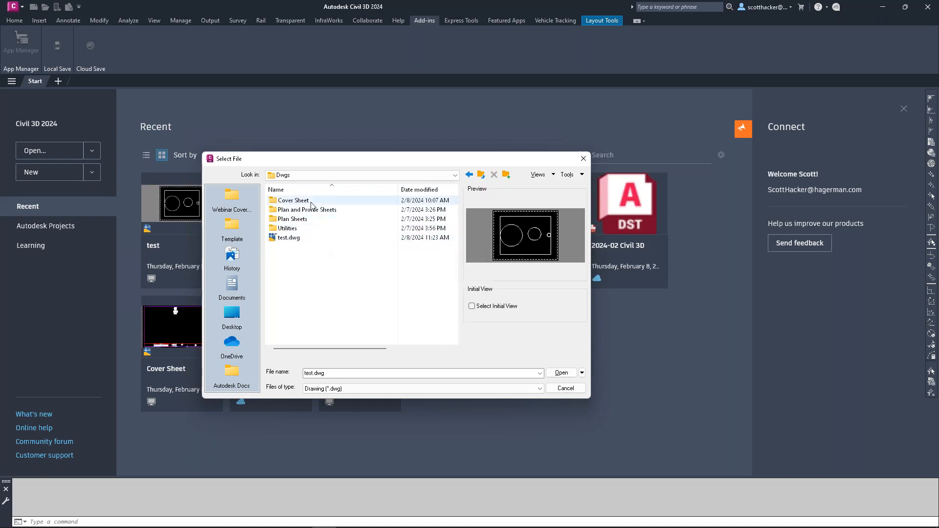
{"action": "left_click", "coordinate": [469, 175]}
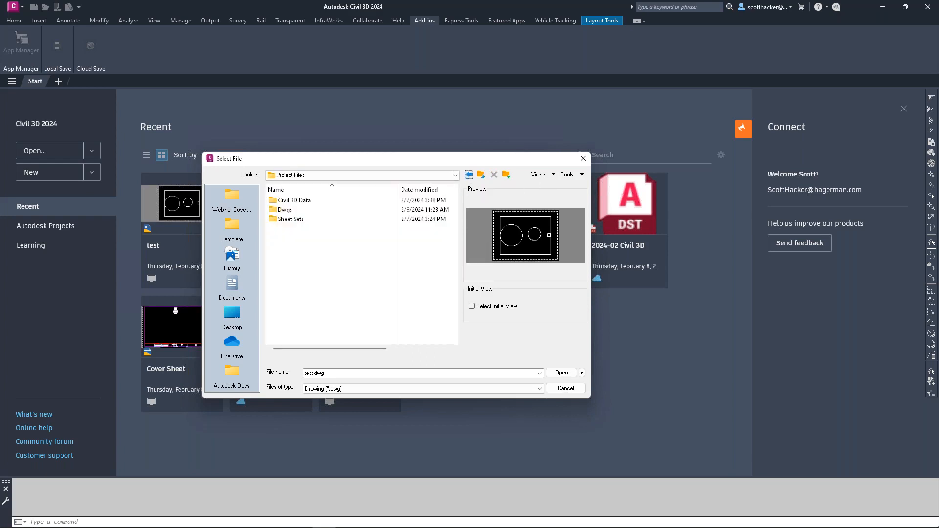
{"action": "double_click", "coordinate": [296, 201]}
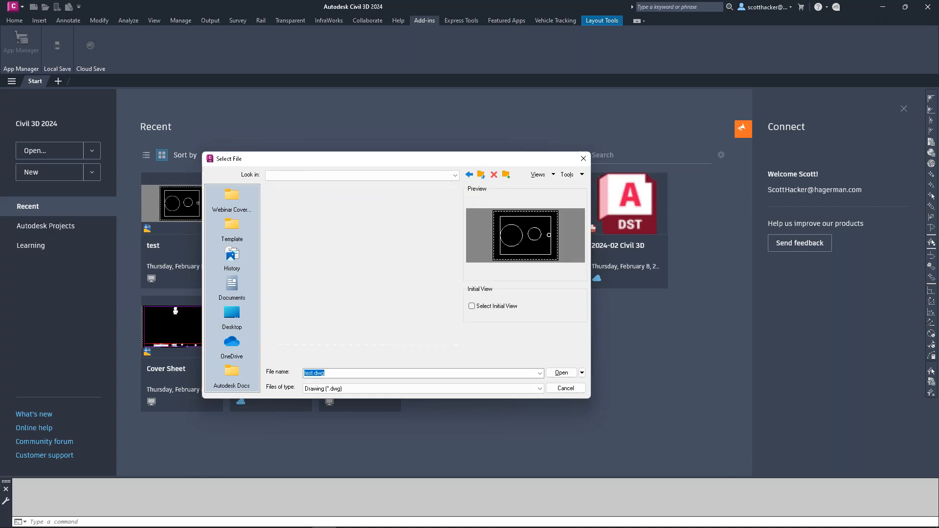
{"action": "left_click", "coordinate": [304, 210]}
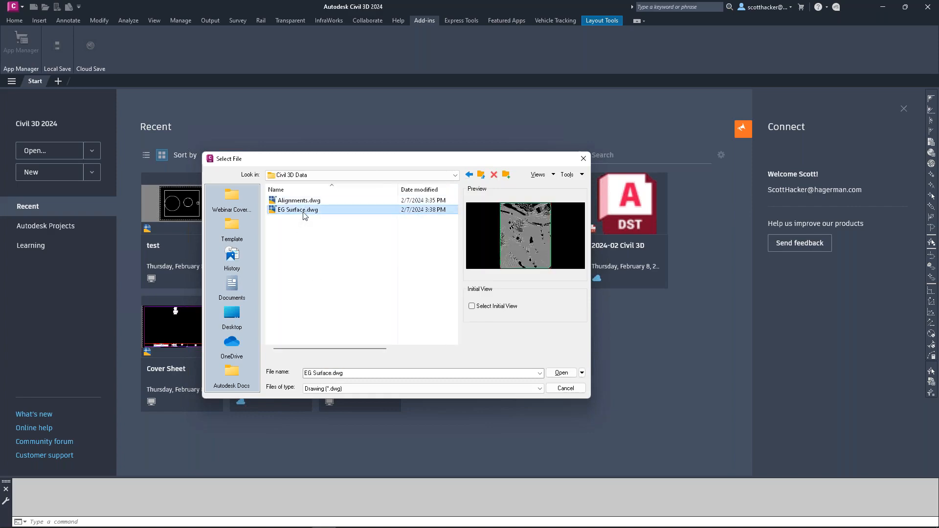
{"action": "left_click", "coordinate": [561, 372]}
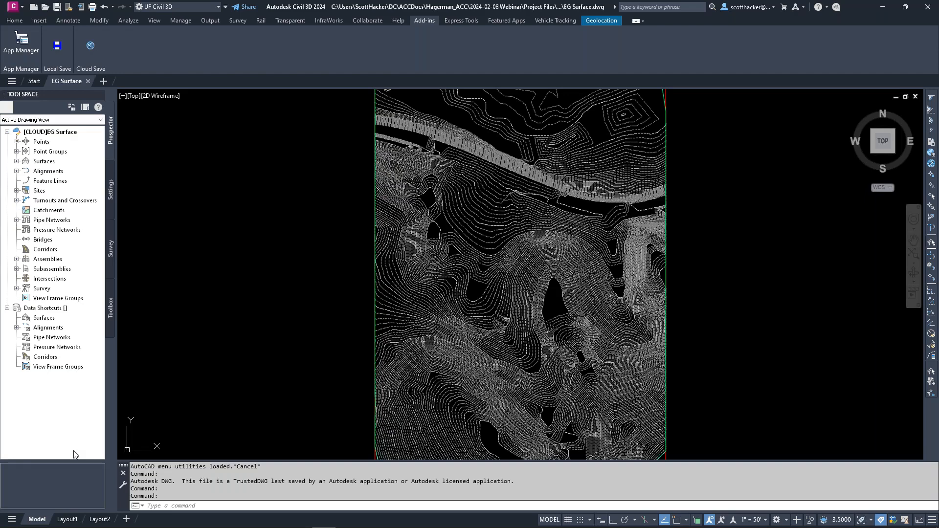
Step: Show the External References palette with the XREF command and place it beside the surface contours
{"action": "left_click", "coordinate": [197, 507]}
{"action": "type", "text": "XR"}
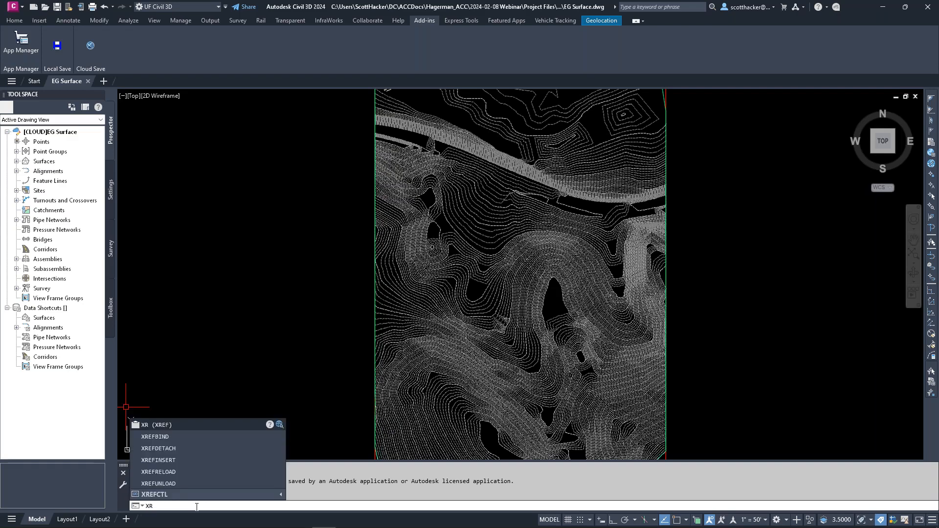
{"action": "key", "text": "Return"}
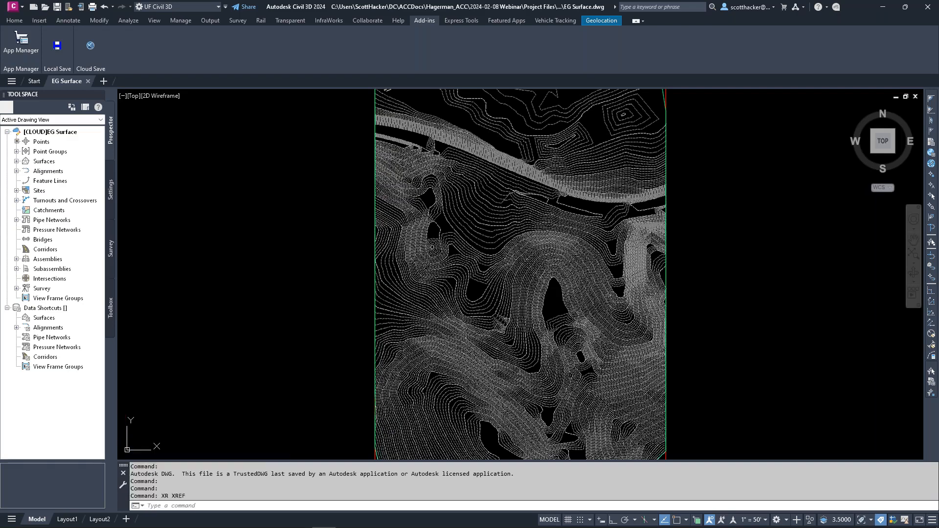
{"action": "left_click_drag", "start_coordinate": [254, 155], "coordinate": [154, 161]}
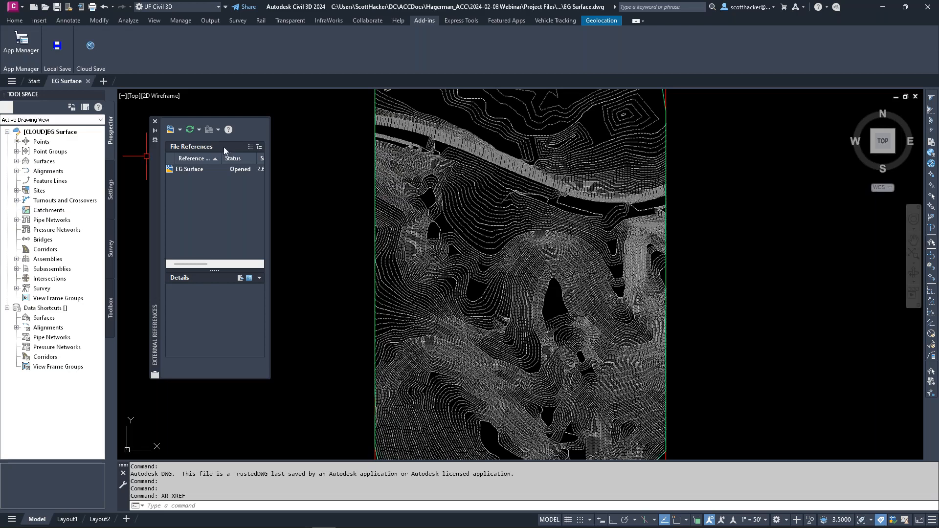
Step: Choose Drainage.dwg from the Dwgs > Utilities folder of the 2024-02-08 Webinar project as the DWG reference to attach
{"action": "left_click", "coordinate": [180, 130]}
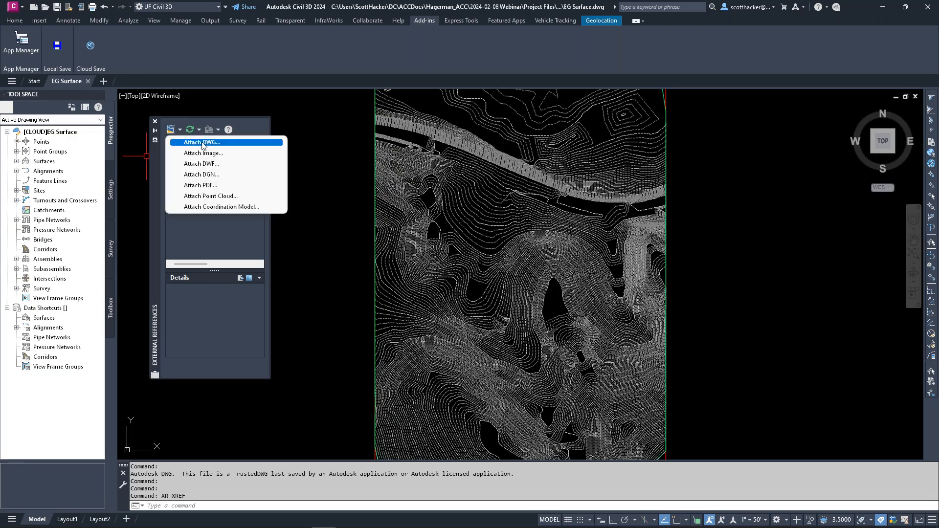
{"action": "left_click", "coordinate": [199, 141]}
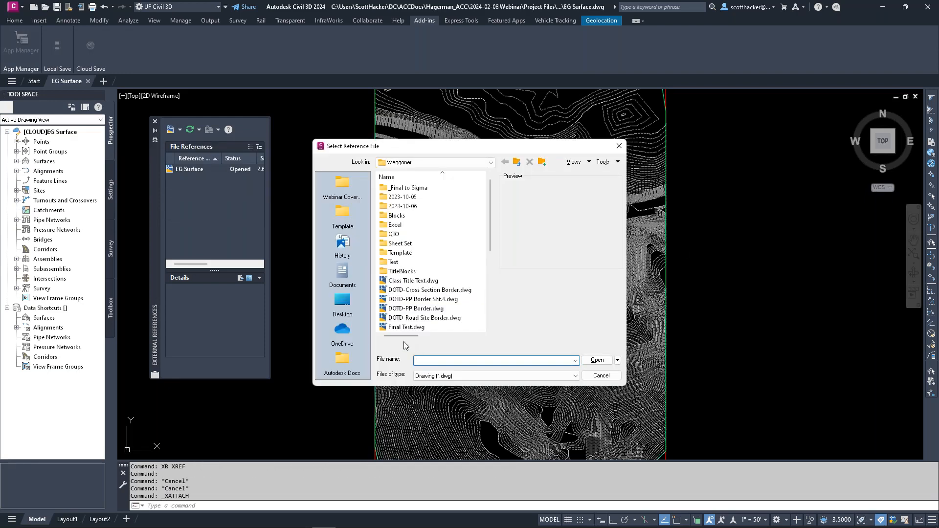
{"action": "left_click", "coordinate": [342, 361]}
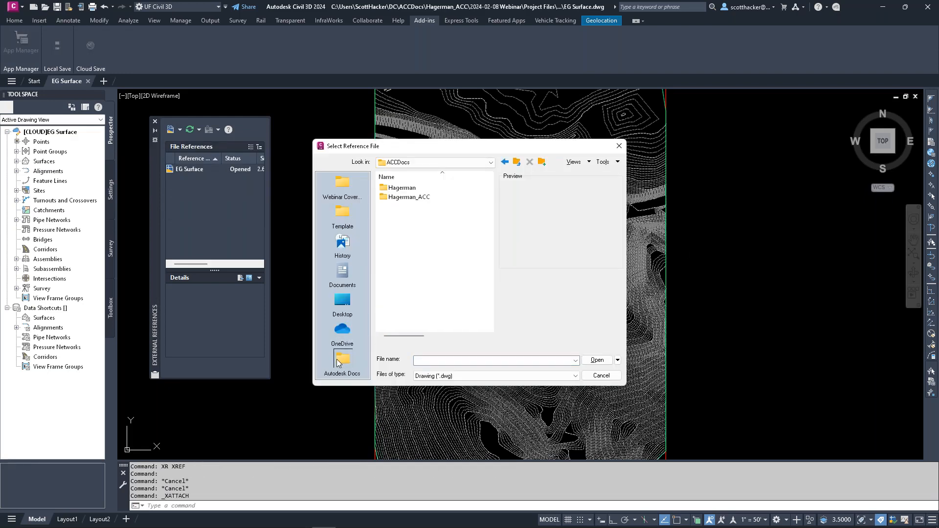
{"action": "double_click", "coordinate": [416, 197]}
{"action": "double_click", "coordinate": [418, 190]}
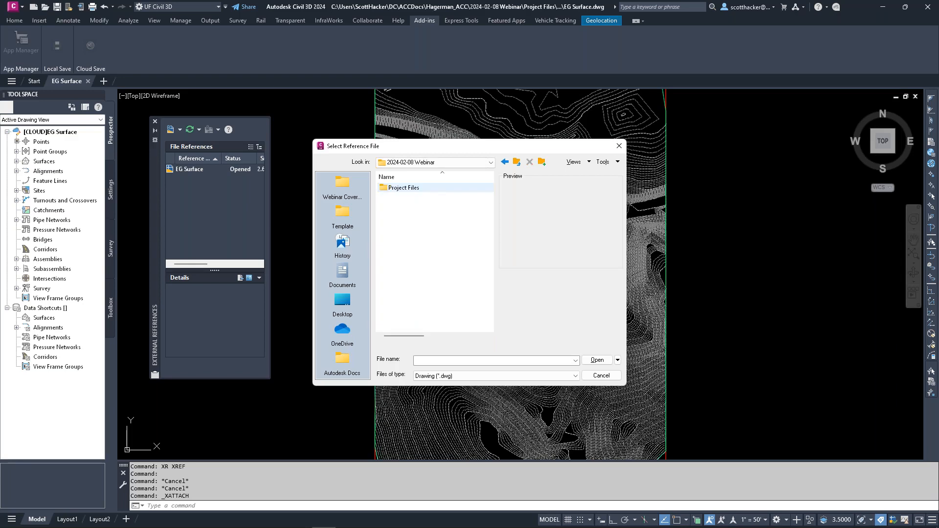
{"action": "double_click", "coordinate": [419, 190]}
{"action": "double_click", "coordinate": [395, 197]}
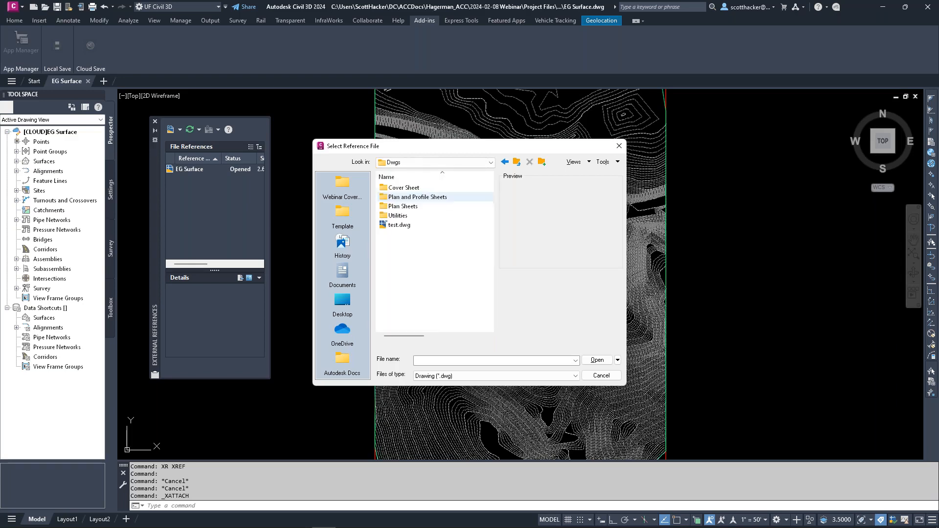
{"action": "double_click", "coordinate": [394, 216]}
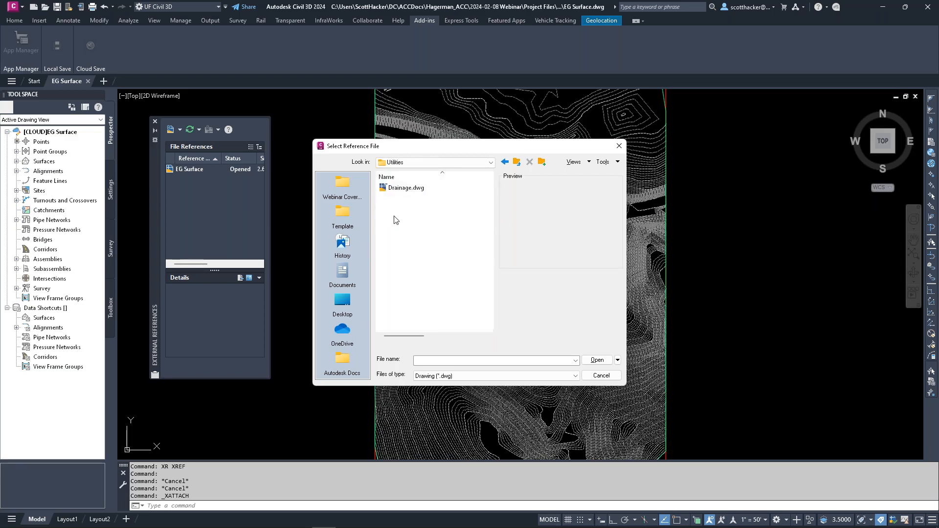
{"action": "left_click", "coordinate": [397, 190]}
{"action": "left_click", "coordinate": [607, 362]}
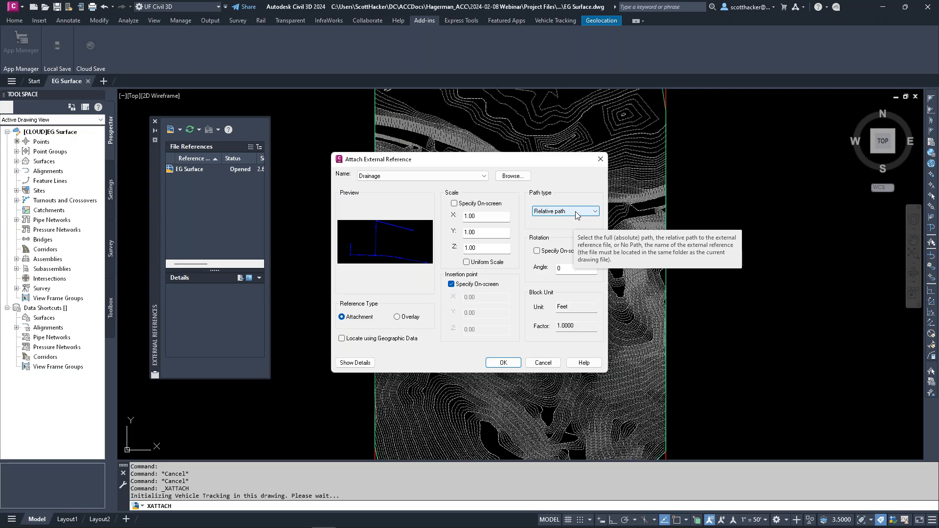
Step: Accept the attachment settings with a relative path and insert the Drainage reference at 0,0
{"action": "left_click", "coordinate": [505, 364]}
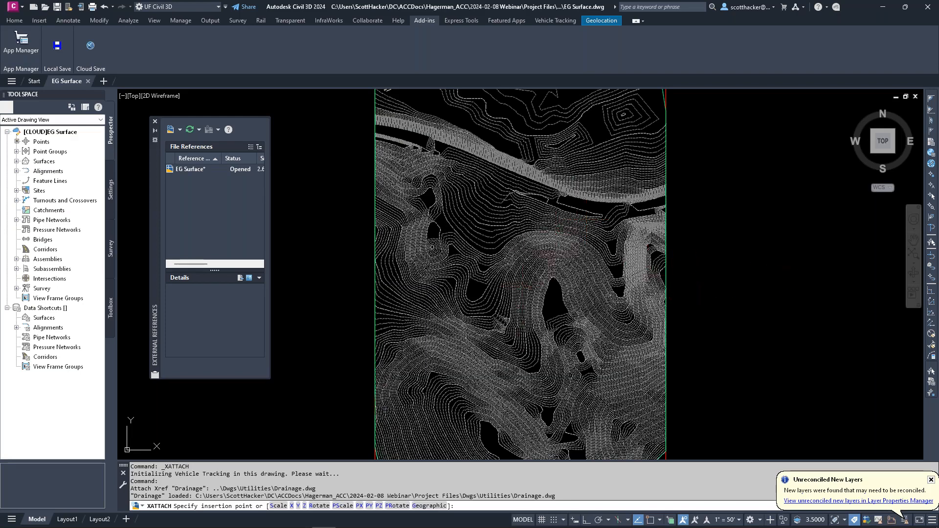
{"action": "type", "text": "0,0"}
{"action": "key", "text": "Return"}
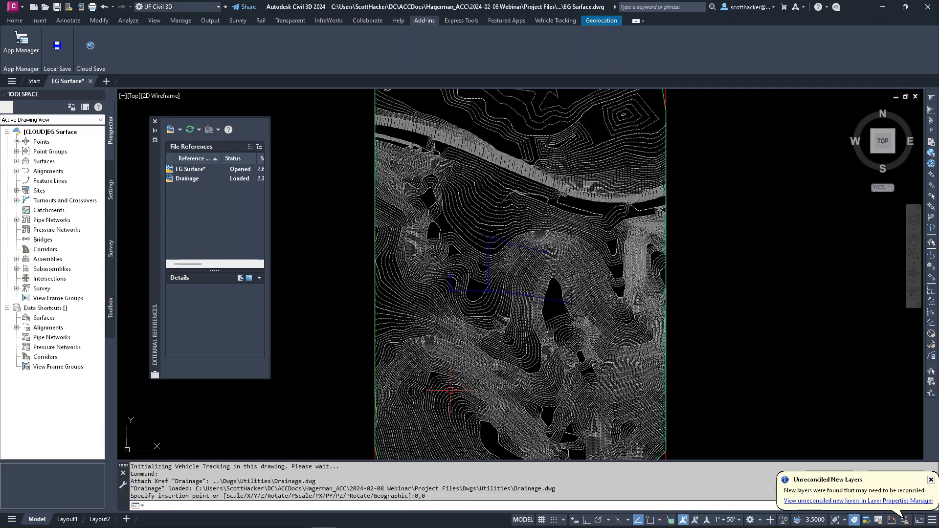
Step: Set the uniform background of 2D model space to White in the drawing window color options using the CONFIG command
{"action": "scroll", "coordinate": [497, 271], "scroll_direction": "up", "scroll_amount": 6}
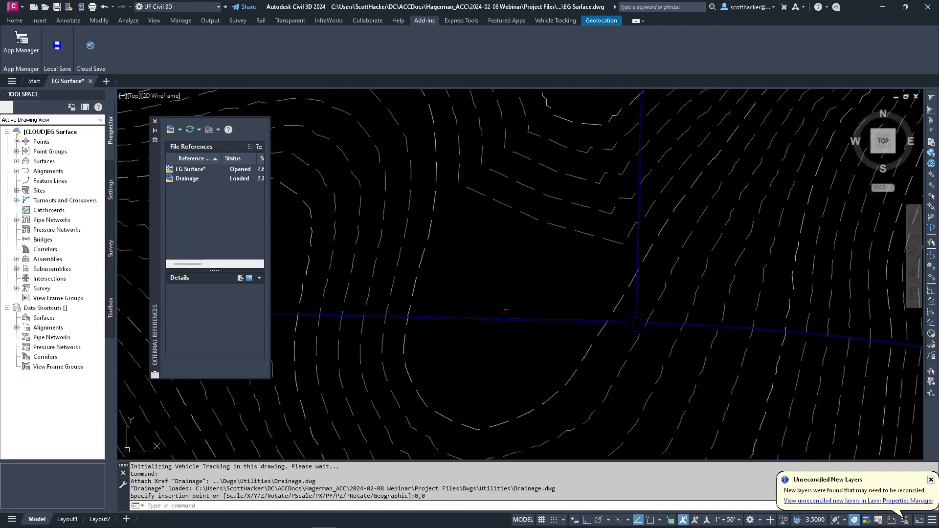
{"action": "scroll", "coordinate": [505, 294], "scroll_direction": "down", "scroll_amount": 6}
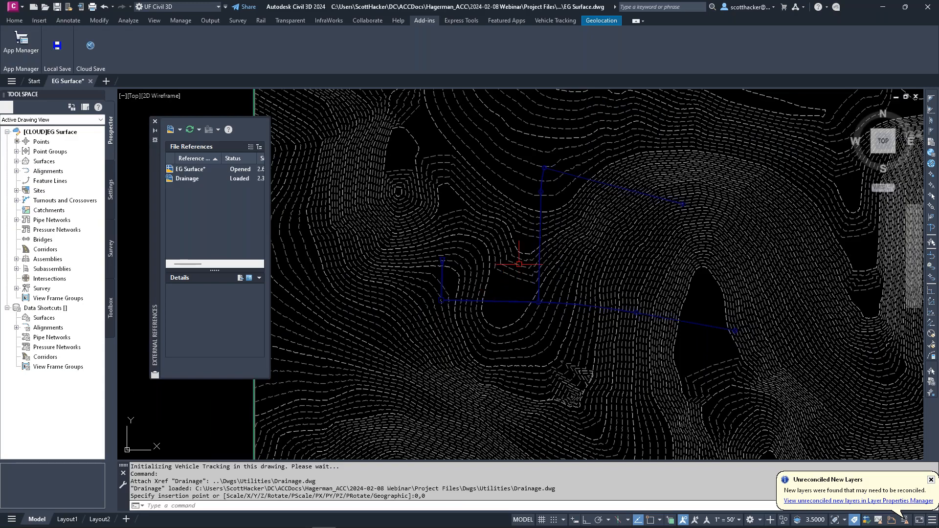
{"action": "type", "text": "config"}
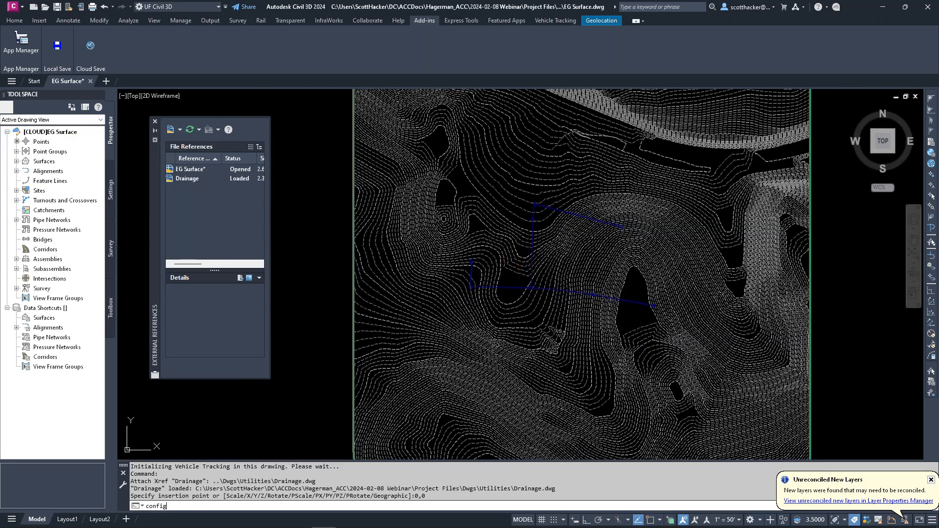
{"action": "key", "text": "Return"}
{"action": "left_click", "coordinate": [335, 155]}
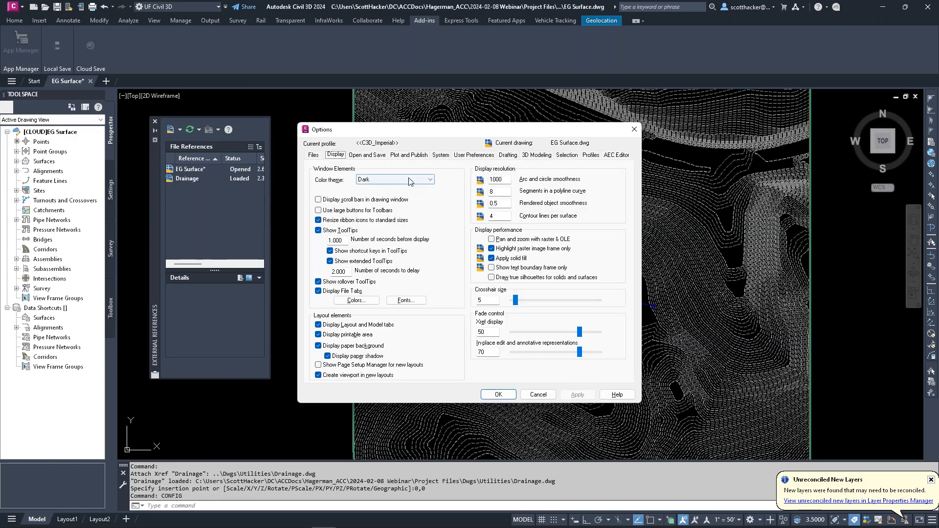
{"action": "left_click", "coordinate": [351, 300]}
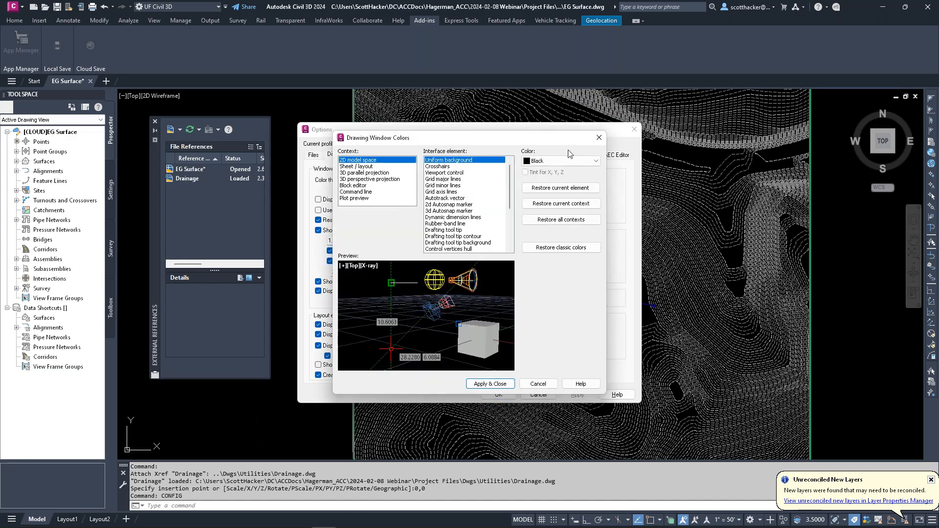
{"action": "left_click", "coordinate": [556, 161]}
{"action": "left_click", "coordinate": [539, 221]}
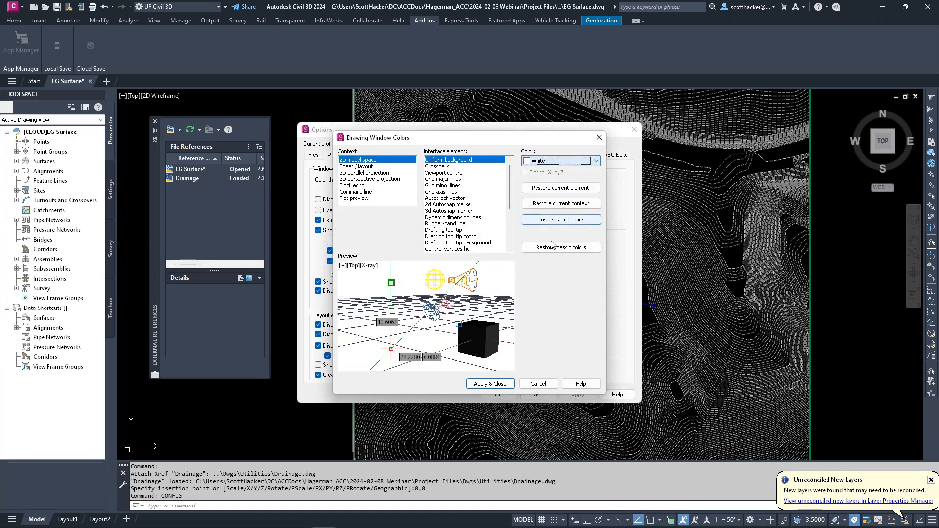
{"action": "left_click", "coordinate": [505, 386]}
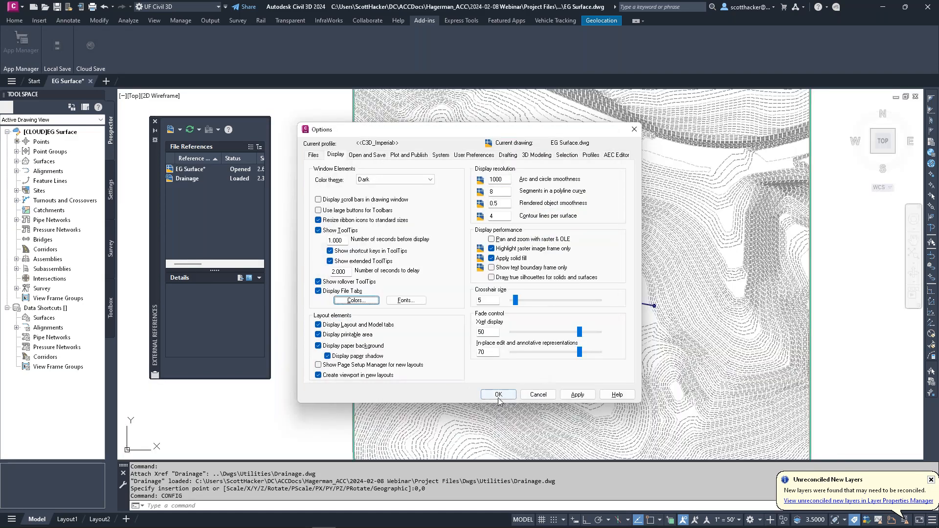
{"action": "left_click", "coordinate": [498, 396]}
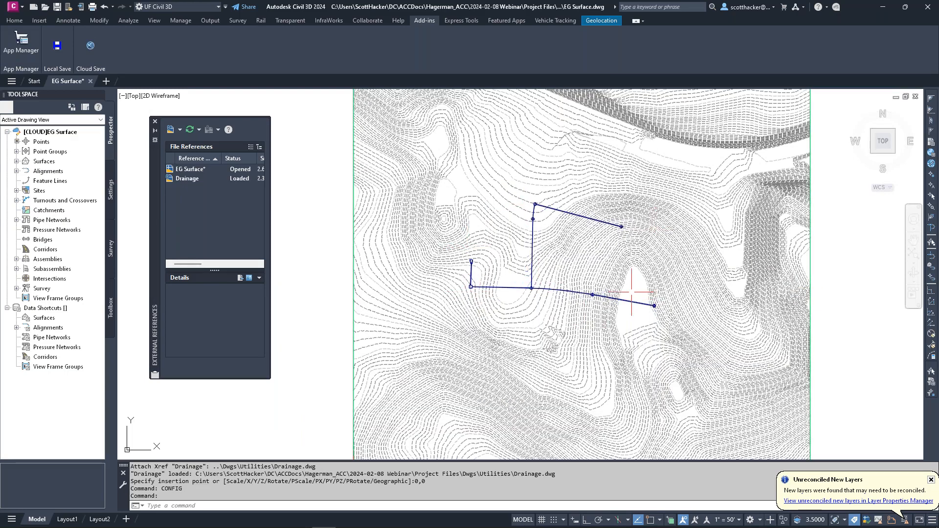
Step: Inspect the attached drainage network over the contours, detach the Drainage reference, and close the External References palette
{"action": "scroll", "coordinate": [602, 285], "scroll_direction": "up", "scroll_amount": 4}
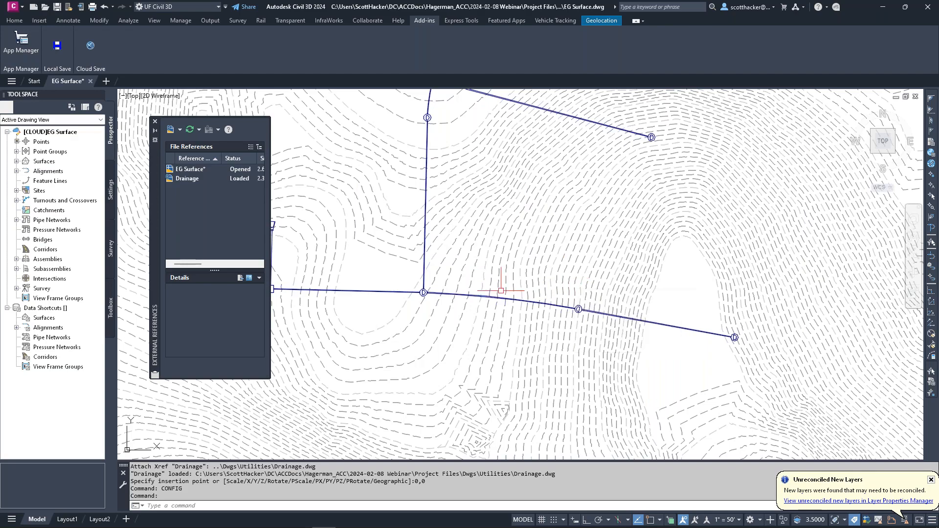
{"action": "scroll", "coordinate": [483, 289], "scroll_direction": "down", "scroll_amount": 2}
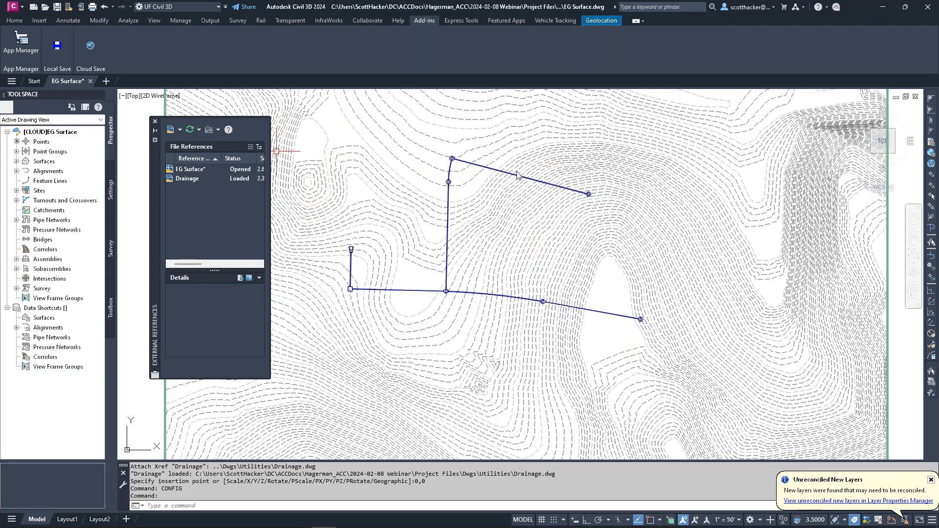
{"action": "mouse_move", "coordinate": [597, 227]}
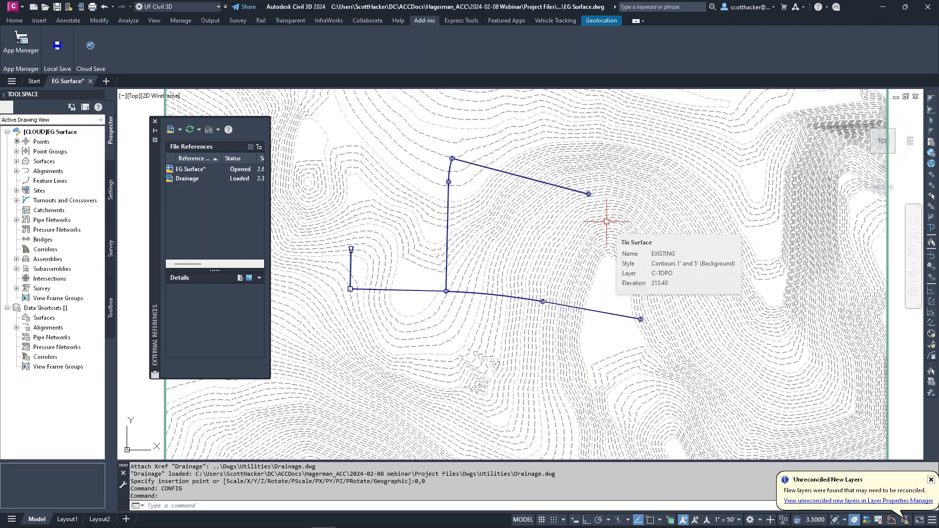
{"action": "left_click", "coordinate": [197, 170]}
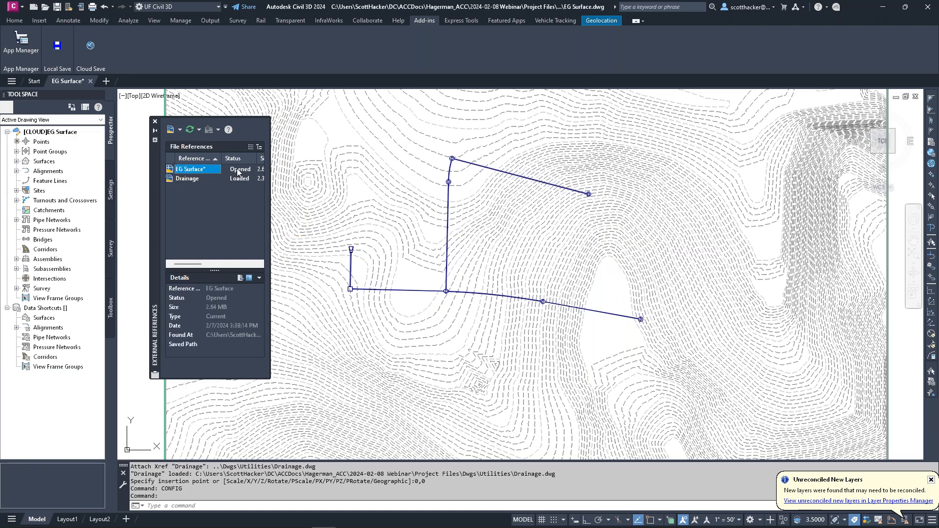
{"action": "left_click", "coordinate": [189, 179]}
{"action": "right_click", "coordinate": [182, 179]}
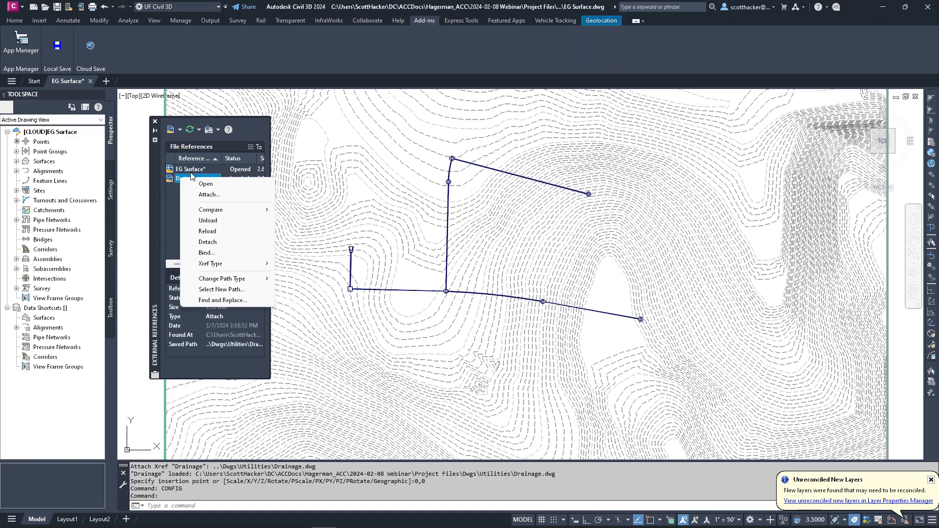
{"action": "left_click", "coordinate": [216, 243]}
{"action": "left_click", "coordinate": [155, 121]}
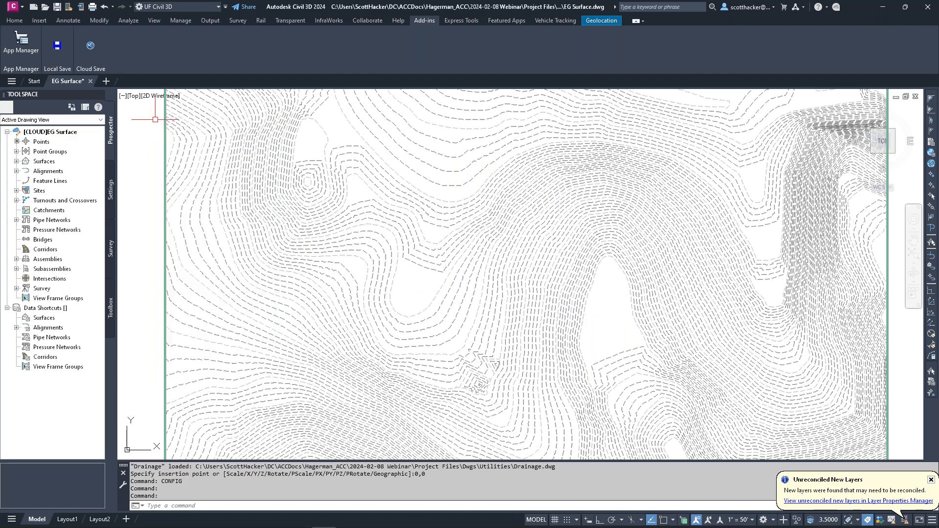
Step: Set the data shortcuts working folder to Civil 3D Data in the Project Files of Hagerman_ACC's 2024-02-08 Webinar project in Autodesk Docs
{"action": "scroll", "coordinate": [381, 263], "scroll_direction": "down", "scroll_amount": 4}
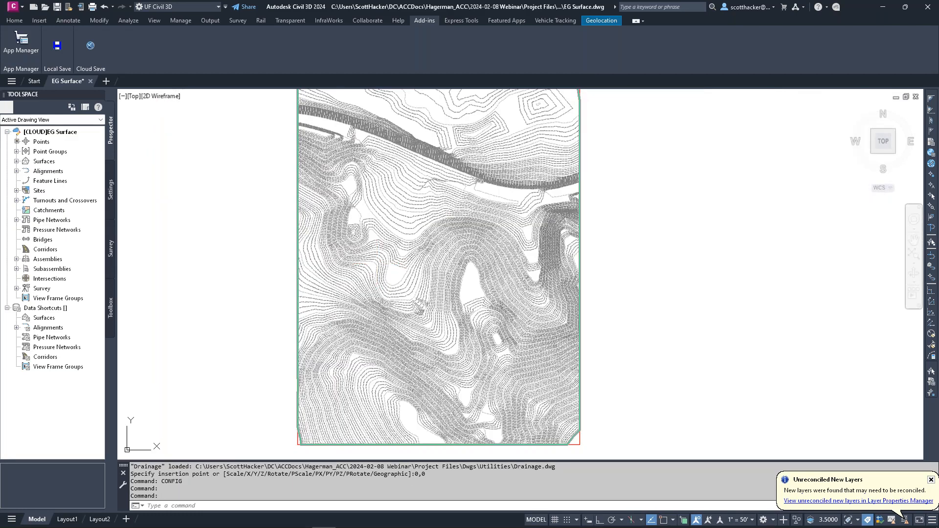
{"action": "scroll", "coordinate": [397, 293], "scroll_direction": "down", "scroll_amount": 2}
{"action": "scroll", "coordinate": [423, 280], "scroll_direction": "up", "scroll_amount": 2}
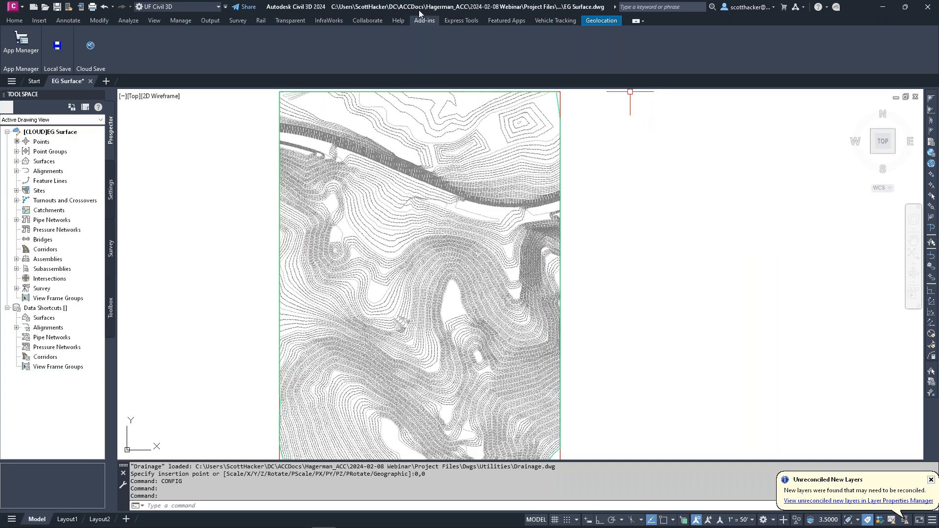
{"action": "mouse_move", "coordinate": [479, 342]}
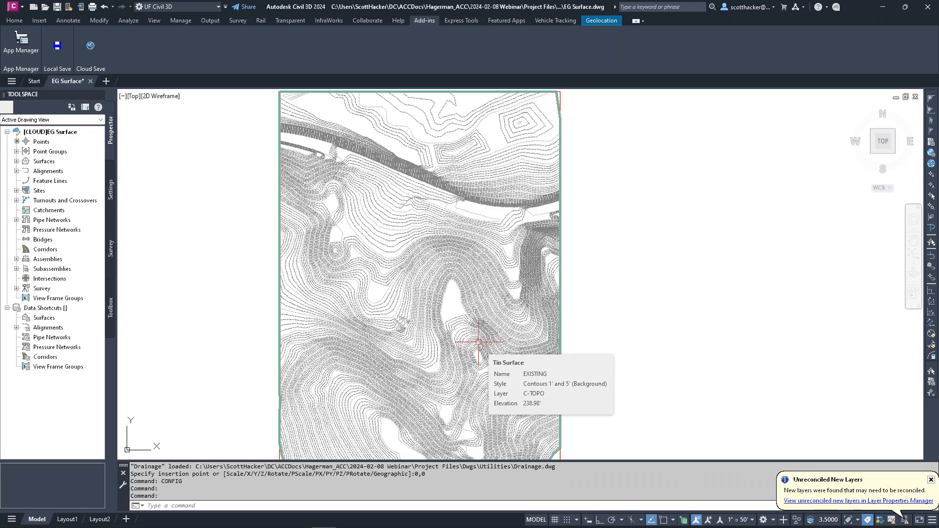
{"action": "left_click", "coordinate": [449, 257]}
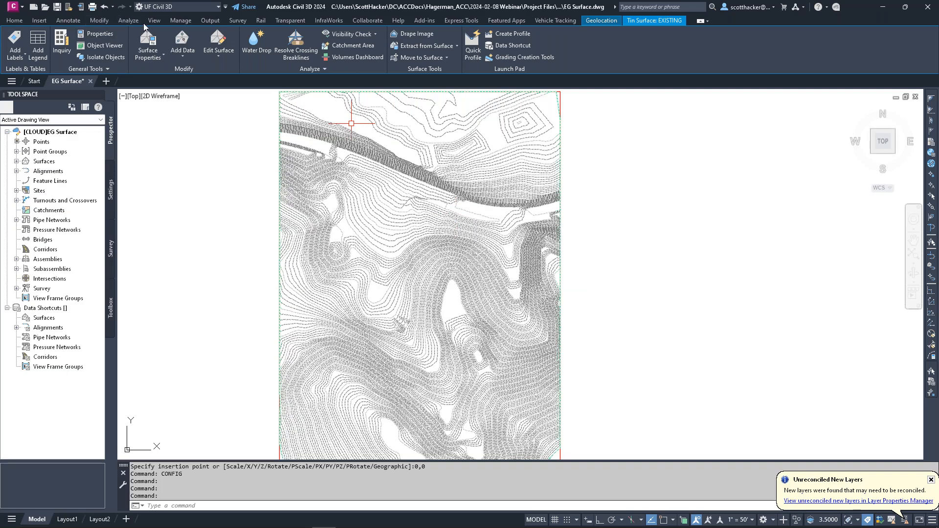
{"action": "left_click", "coordinate": [181, 21]}
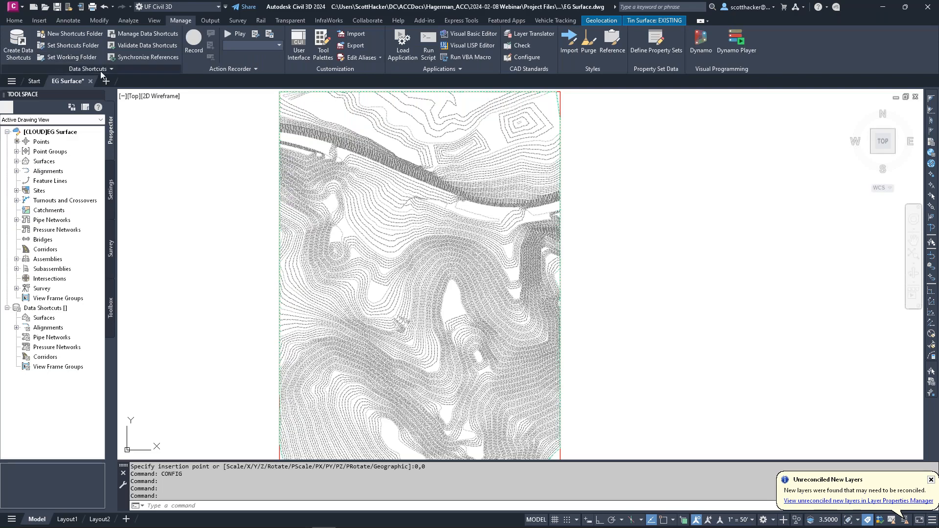
{"action": "left_click", "coordinate": [67, 59]}
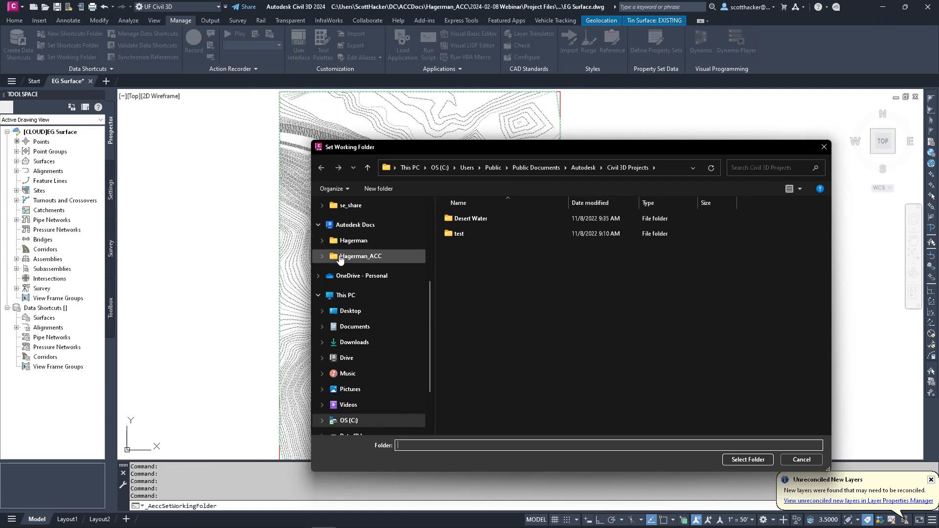
{"action": "left_click", "coordinate": [341, 258]}
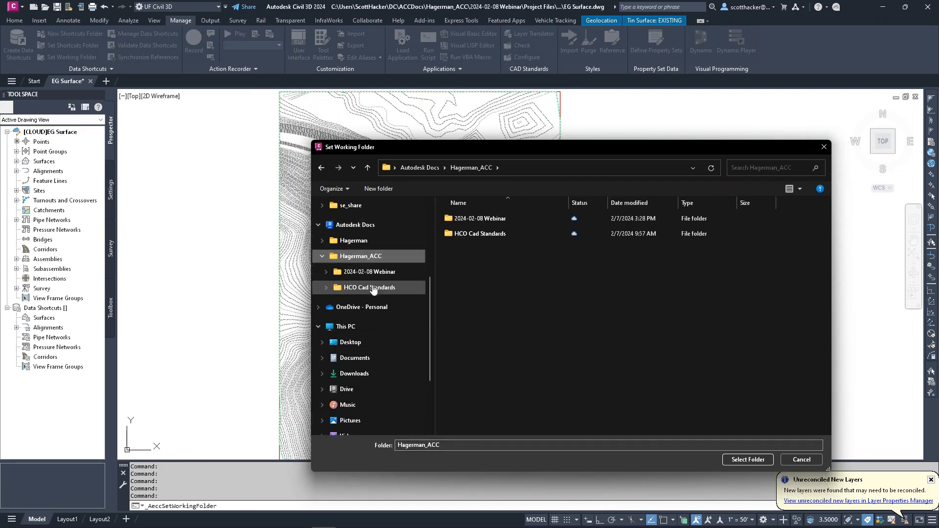
{"action": "left_click", "coordinate": [362, 273]}
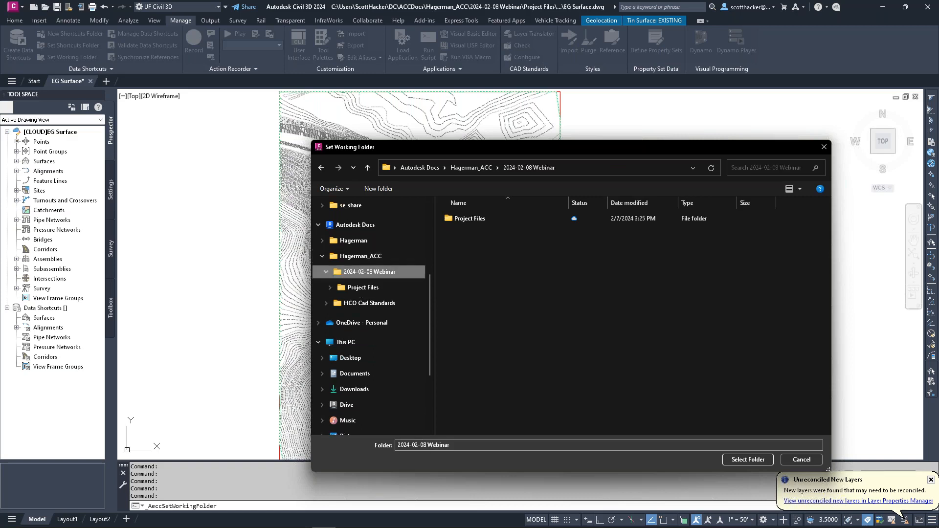
{"action": "left_click", "coordinate": [345, 289]}
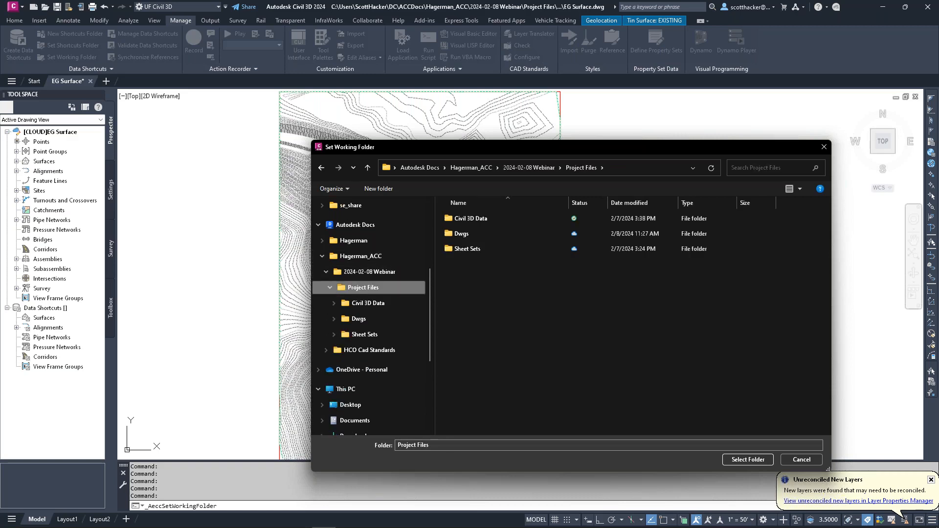
{"action": "left_click", "coordinate": [352, 302]}
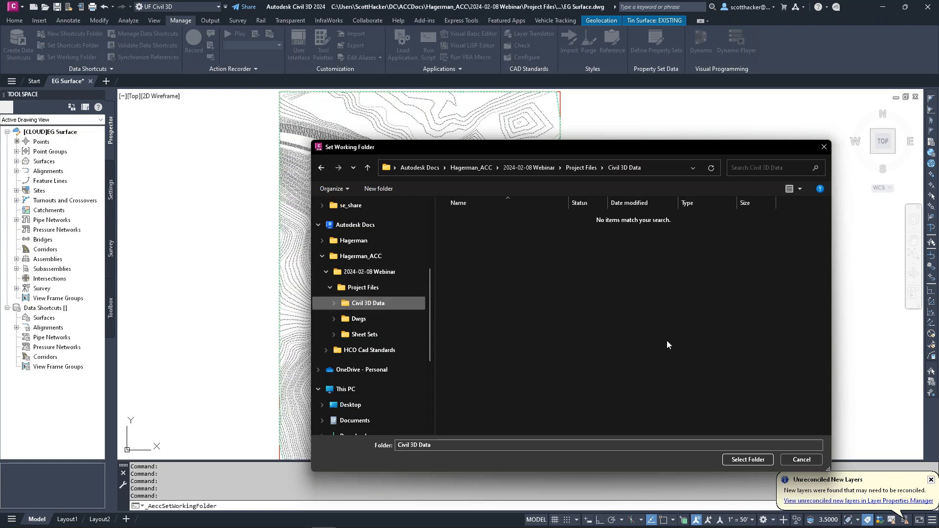
{"action": "left_click", "coordinate": [742, 460]}
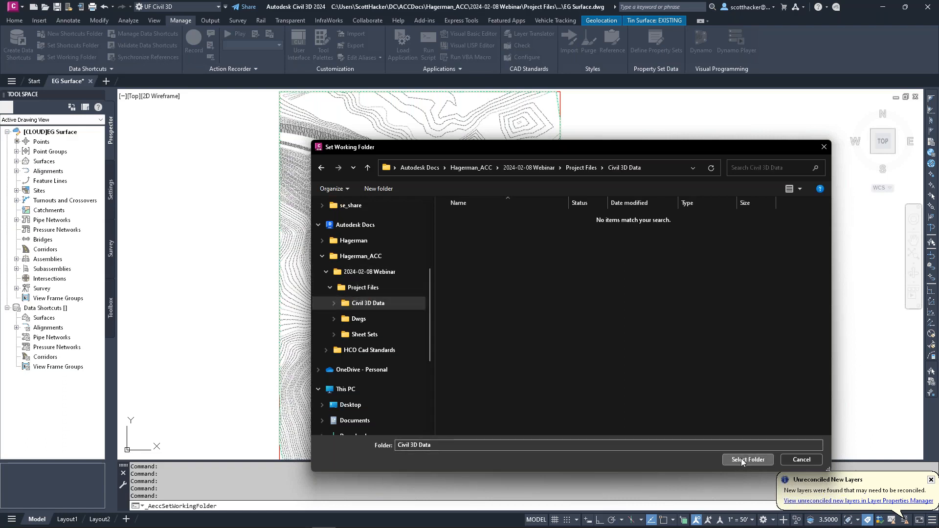
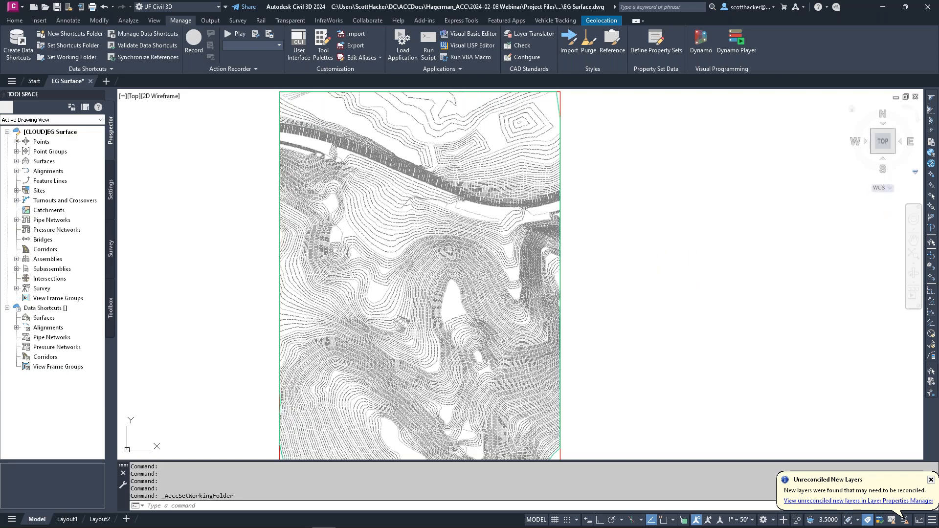
Step: Check the project folders in the Autodesk Docs browser window and the data shortcut folders available in the working folder
{"action": "left_click_drag", "start_coordinate": [938, 87], "coordinate": [746, 108]}
{"action": "left_click_drag", "start_coordinate": [938, 98], "coordinate": [551, 93]}
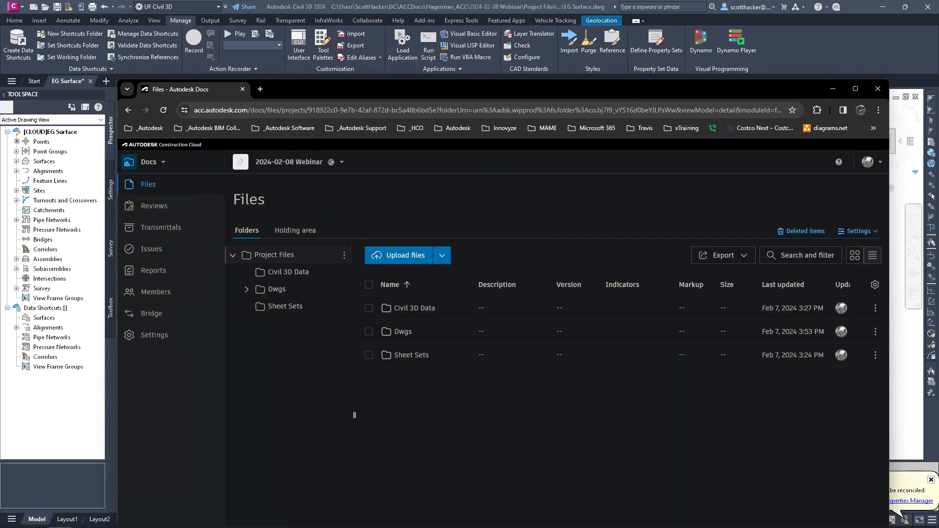
{"action": "left_click_drag", "start_coordinate": [336, 86], "coordinate": [938, 92]}
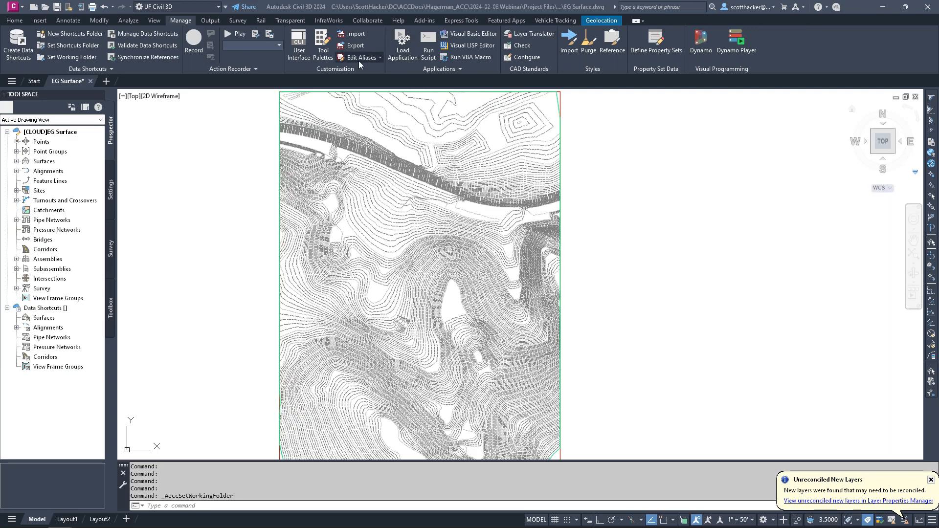
{"action": "left_click", "coordinate": [77, 45]}
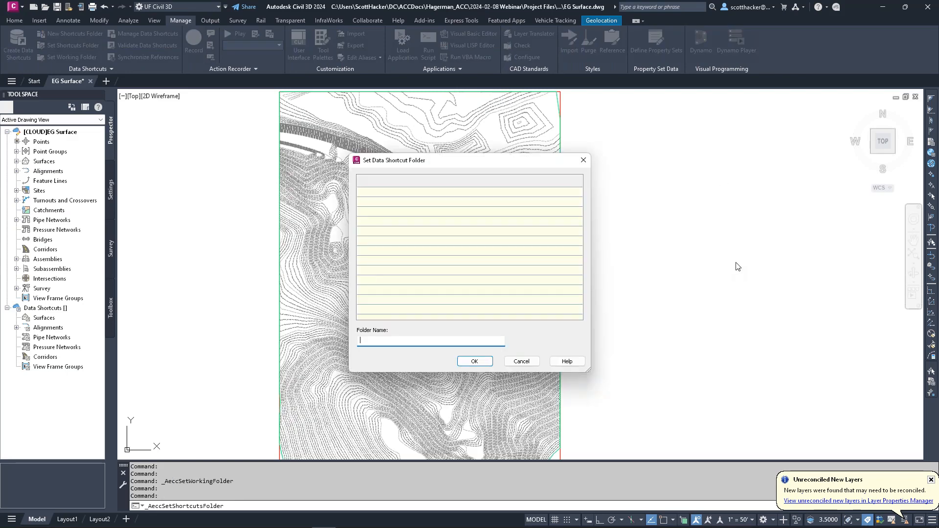
{"action": "left_click", "coordinate": [583, 161]}
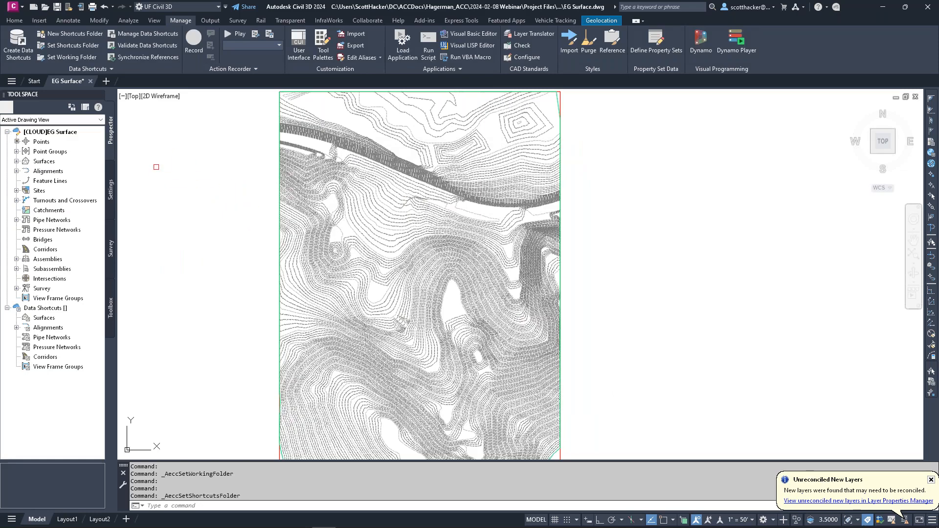
Step: Create a new data shortcuts folder named Drefs without a project template, and widen the Toolspace palette
{"action": "left_click", "coordinate": [81, 32]}
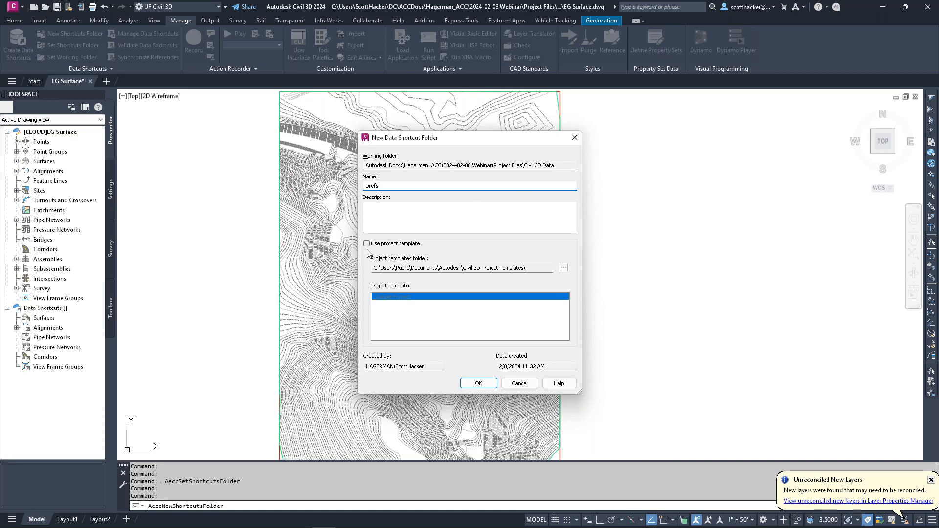
{"action": "mouse_move", "coordinate": [361, 251]}
{"action": "left_mouse_down"}
{"action": "mouse_move", "coordinate": [409, 264]}
{"action": "mouse_move", "coordinate": [441, 244]}
{"action": "mouse_move", "coordinate": [398, 231]}
{"action": "mouse_move", "coordinate": [360, 236]}
{"action": "left_mouse_up"}
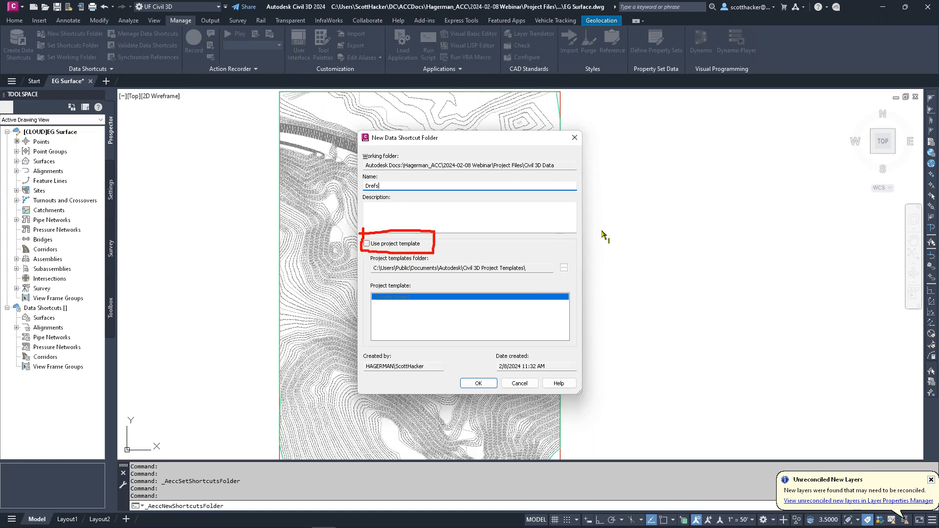
{"action": "mouse_move", "coordinate": [570, 255]}
{"action": "left_mouse_down"}
{"action": "mouse_move", "coordinate": [550, 282]}
{"action": "mouse_move", "coordinate": [583, 258]}
{"action": "mouse_move", "coordinate": [557, 284]}
{"action": "left_mouse_up"}
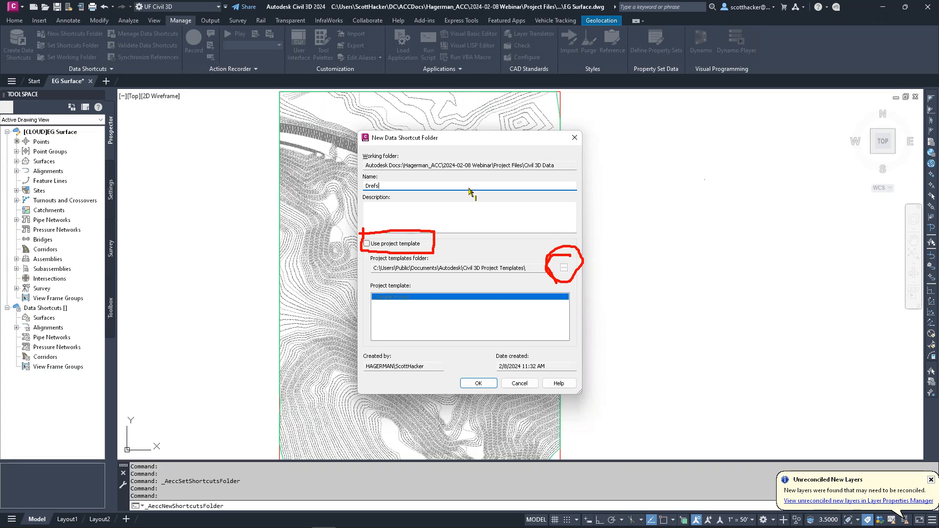
{"action": "left_click_drag", "start_coordinate": [360, 243], "coordinate": [433, 243]}
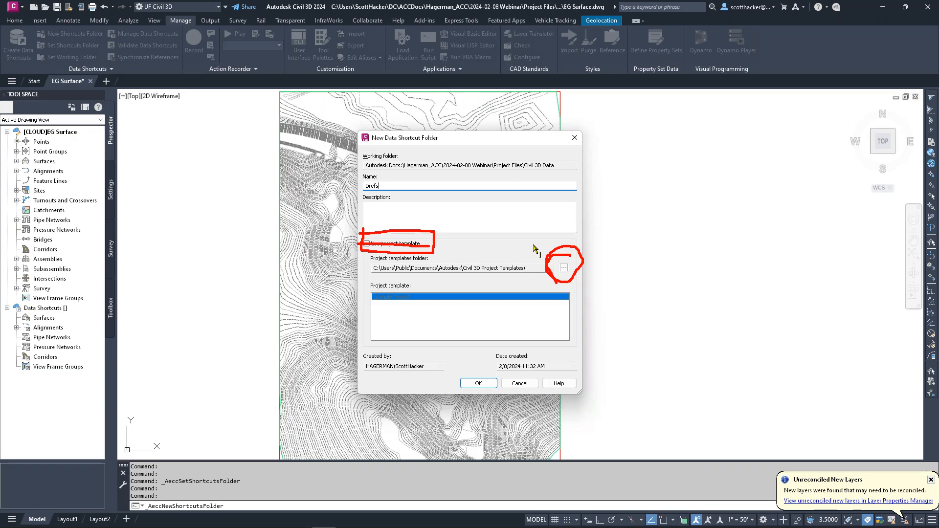
{"action": "key", "text": "Escape"}
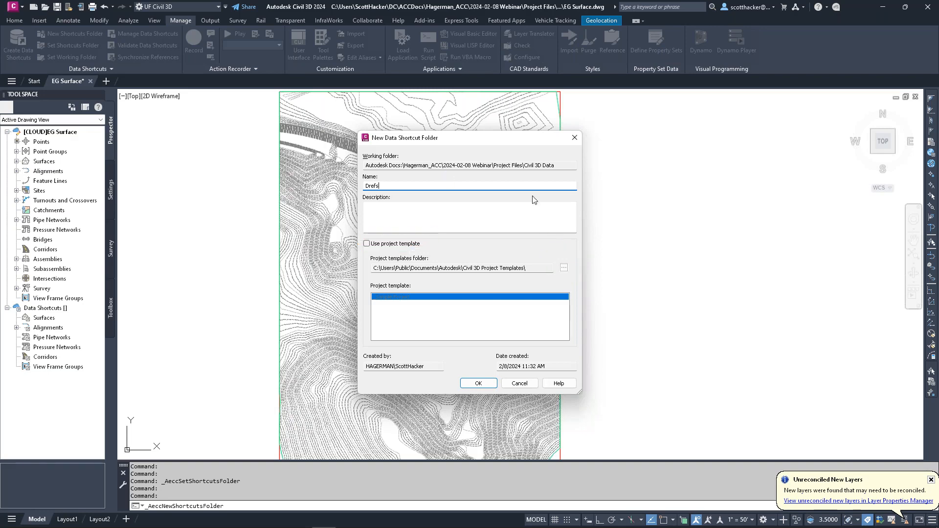
{"action": "left_click", "coordinate": [474, 386]}
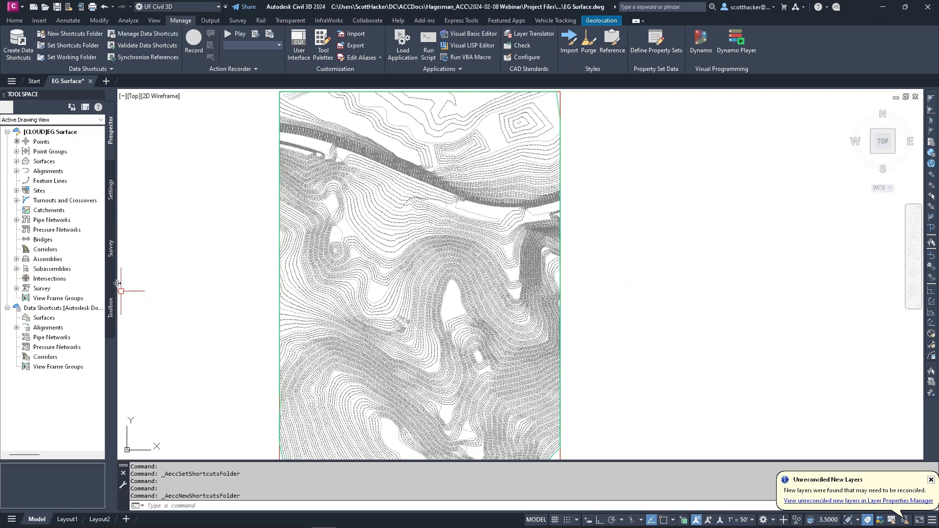
{"action": "left_click_drag", "start_coordinate": [118, 282], "coordinate": [206, 283]}
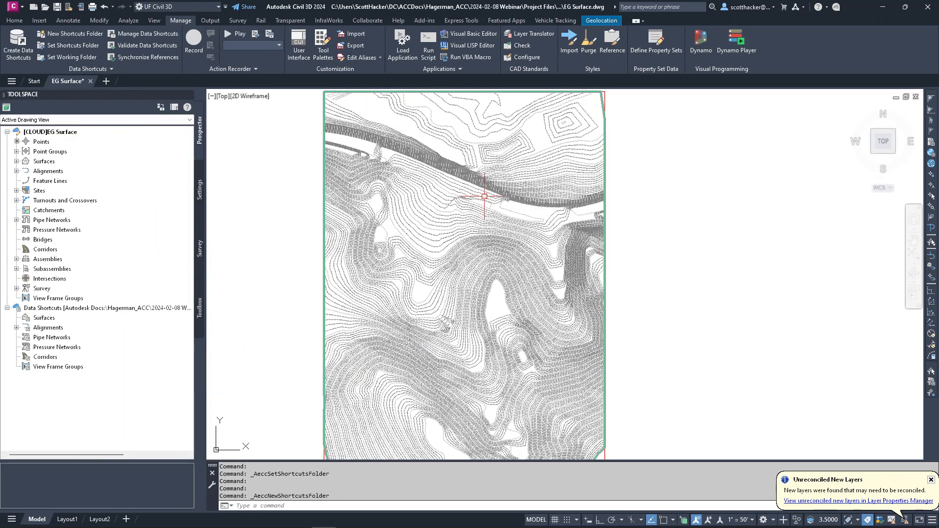
{"action": "mouse_move", "coordinate": [485, 196]}
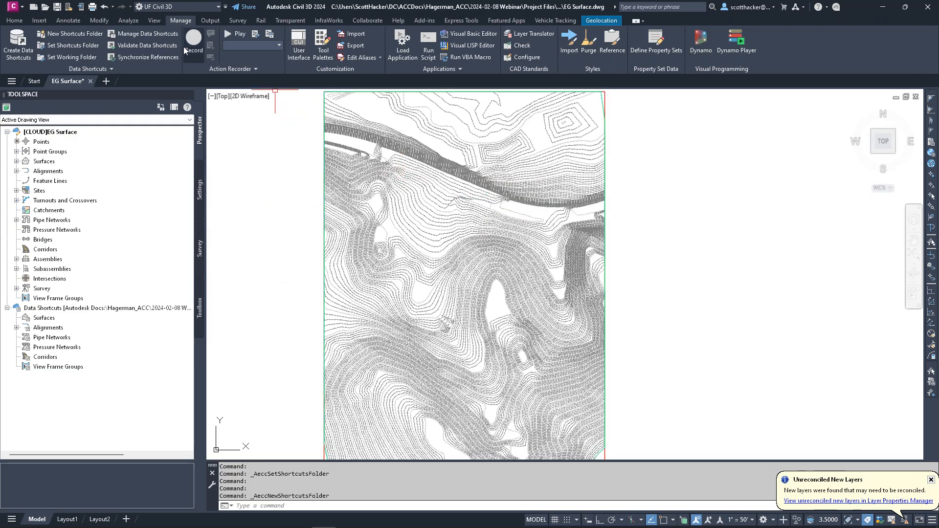
Step: Try to create data shortcuts from the EG Surface drawing
{"action": "left_click", "coordinate": [16, 45]}
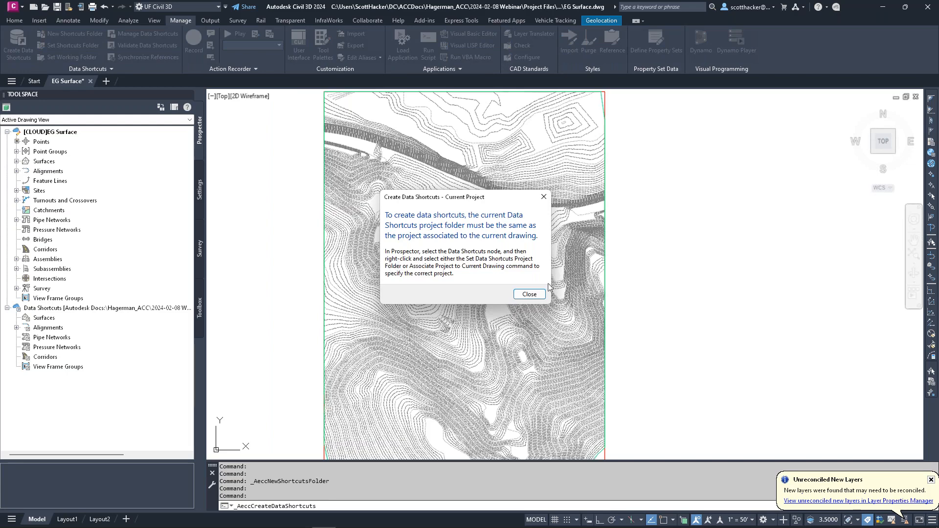
{"action": "left_click", "coordinate": [528, 295]}
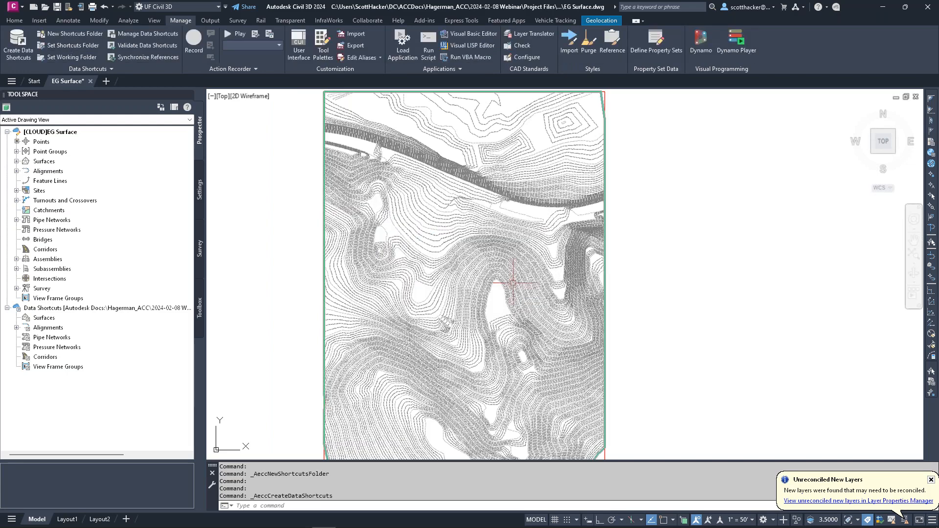
{"action": "mouse_move", "coordinate": [339, 318]}
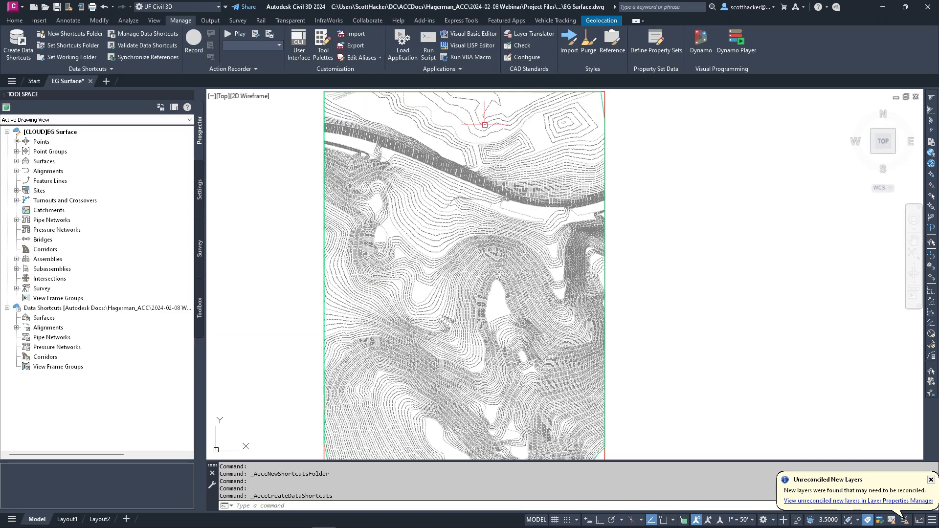
{"action": "left_click", "coordinate": [446, 163]}
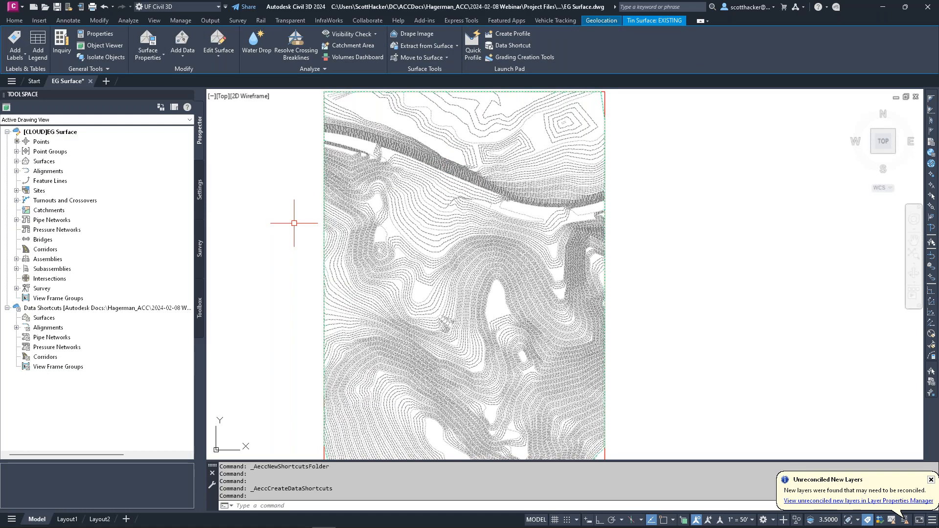
{"action": "key", "text": "Escape"}
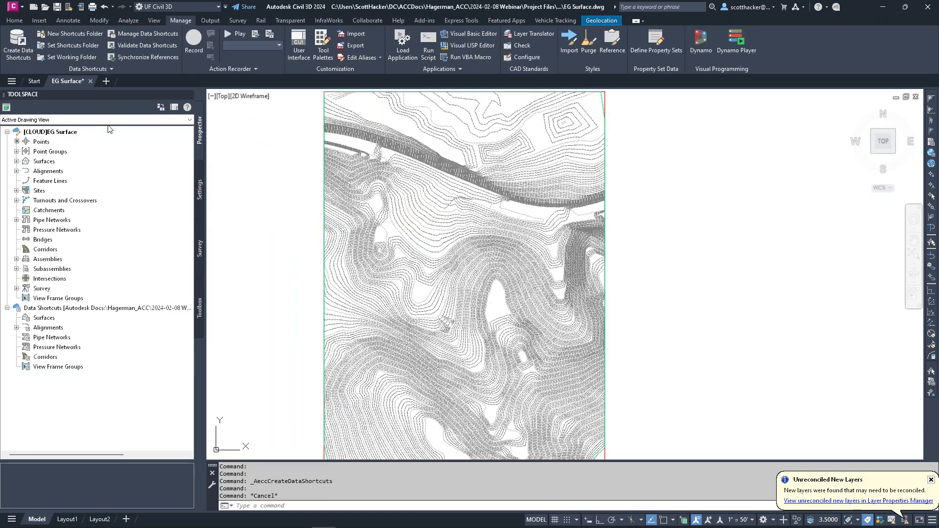
{"action": "left_click", "coordinate": [18, 47]}
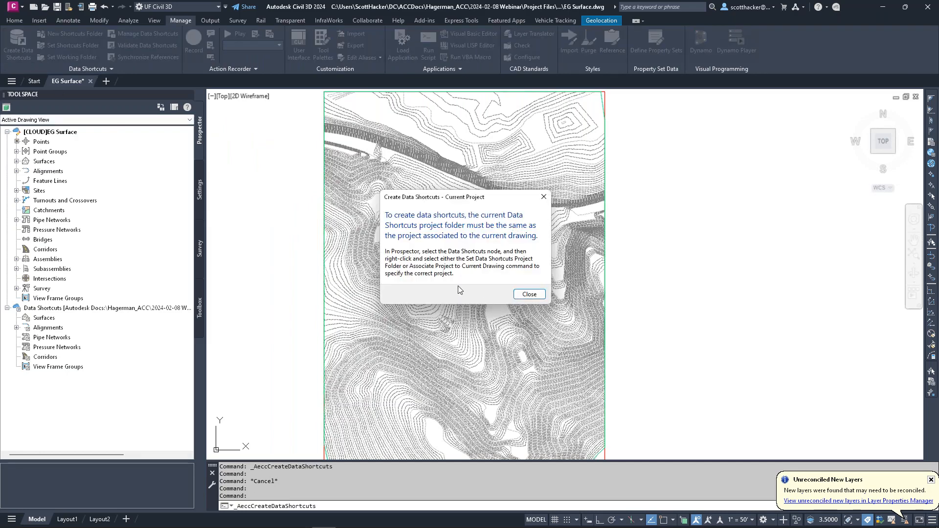
{"action": "left_click", "coordinate": [544, 197]}
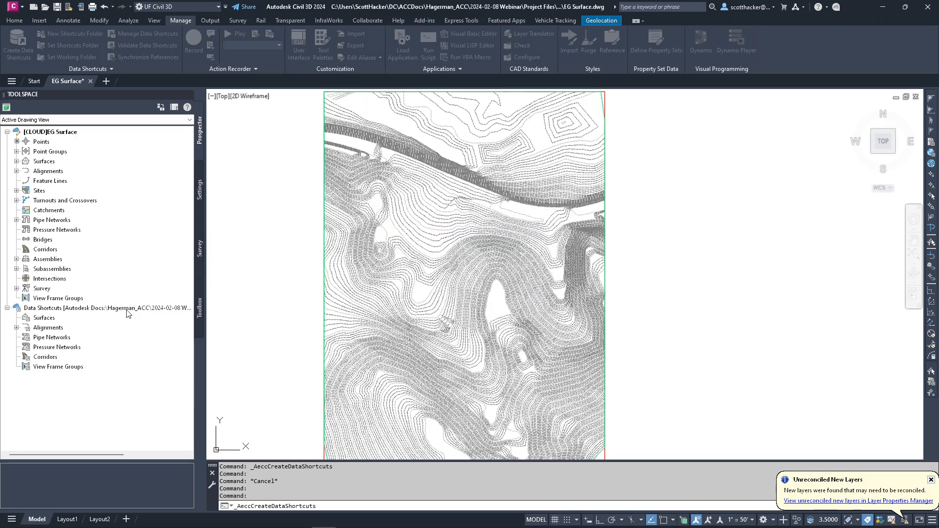
Step: Associate the EG Surface drawing with the Drefs data shortcuts project
{"action": "right_click", "coordinate": [101, 311]}
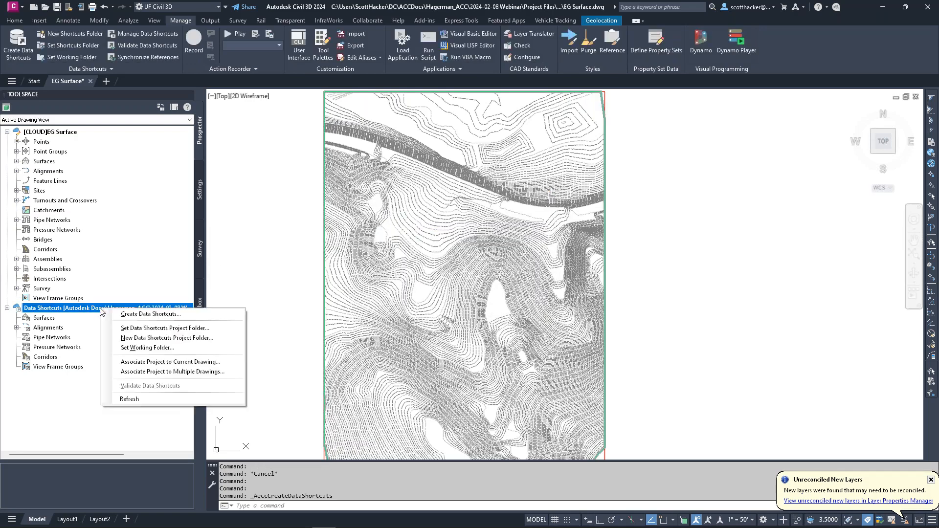
{"action": "left_click", "coordinate": [165, 364]}
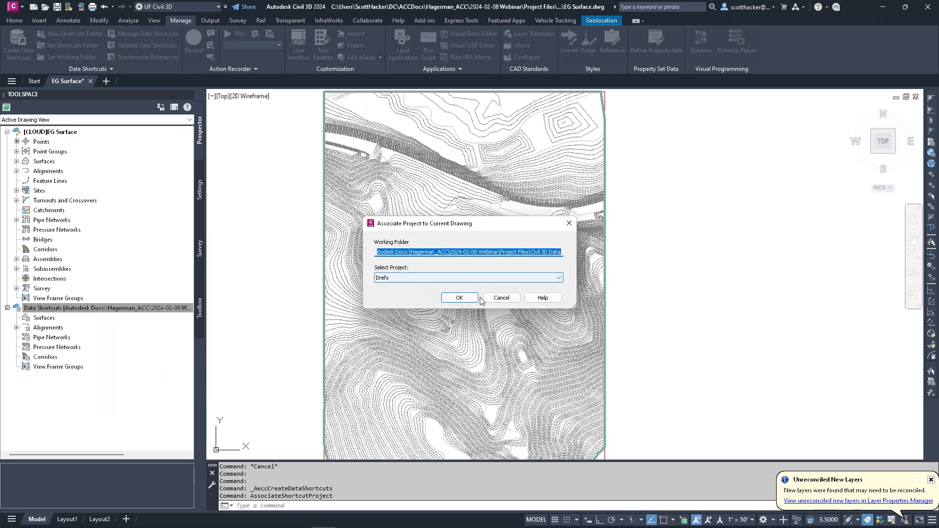
{"action": "left_click", "coordinate": [458, 298]}
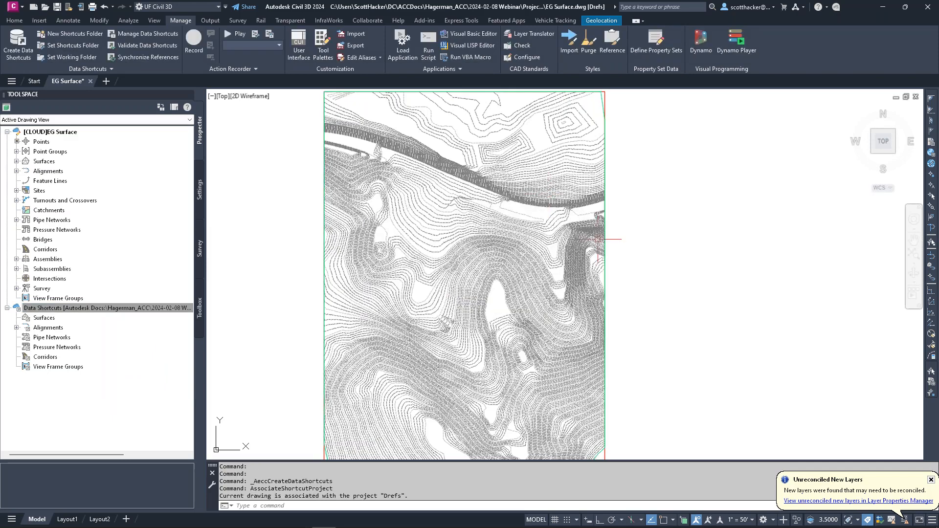
Step: Create a data shortcut for the EXISTING surface only, leaving the alignments unshared
{"action": "left_click", "coordinate": [18, 47]}
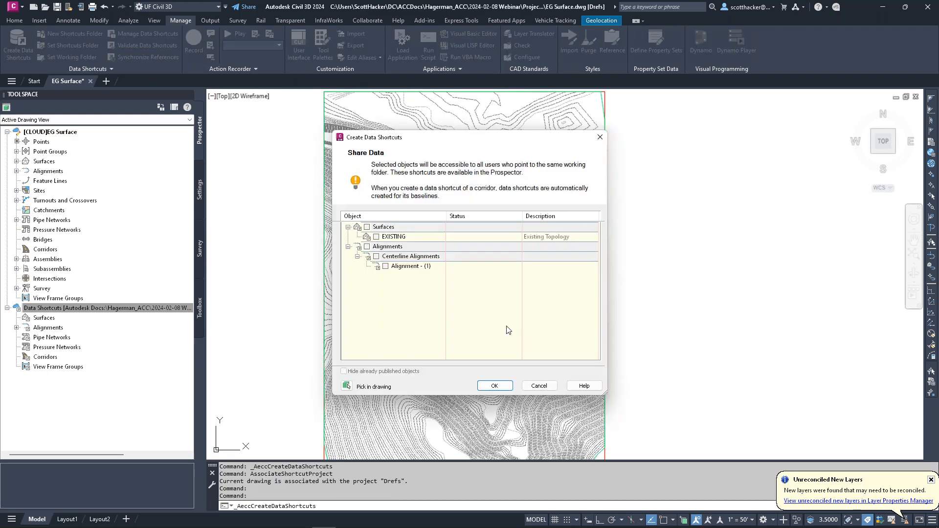
{"action": "left_click", "coordinate": [377, 237]}
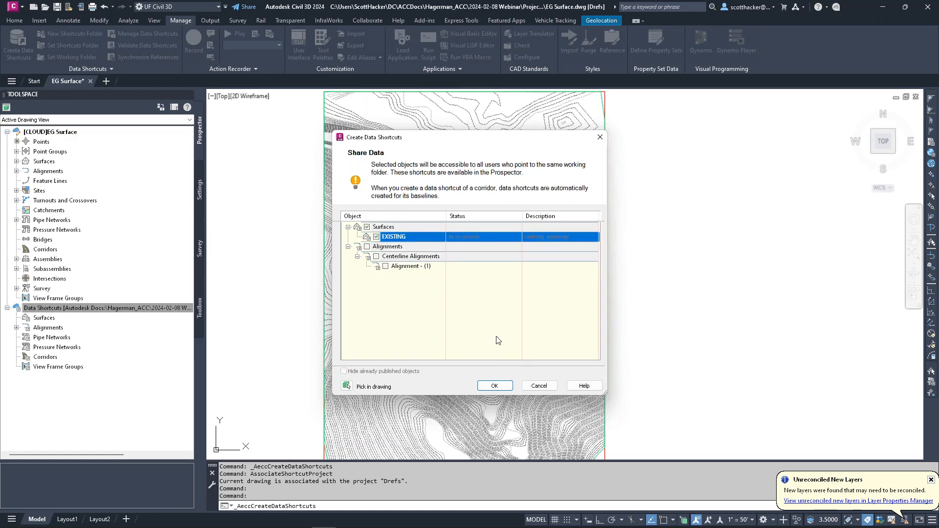
{"action": "left_click", "coordinate": [498, 387]}
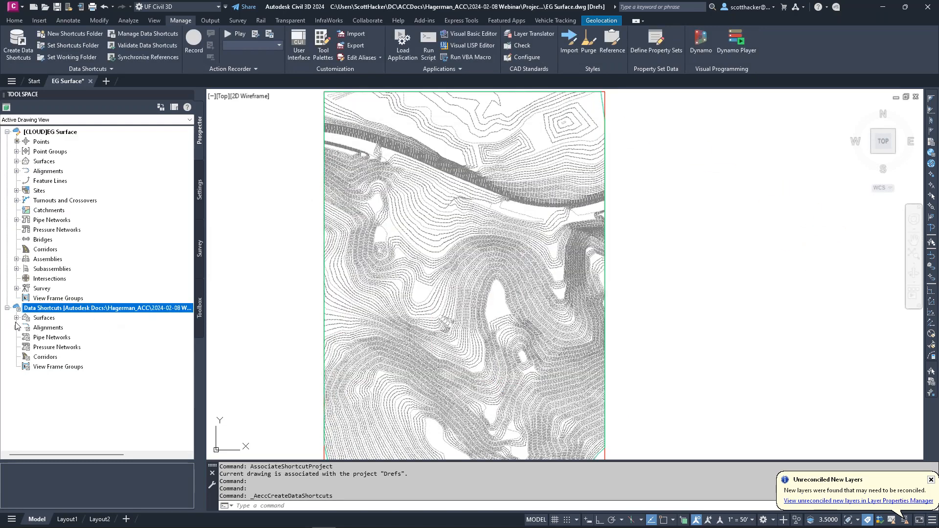
Step: Check the source file name and source location of the EXISTING surface shortcut under Data Shortcuts
{"action": "left_click", "coordinate": [17, 318]}
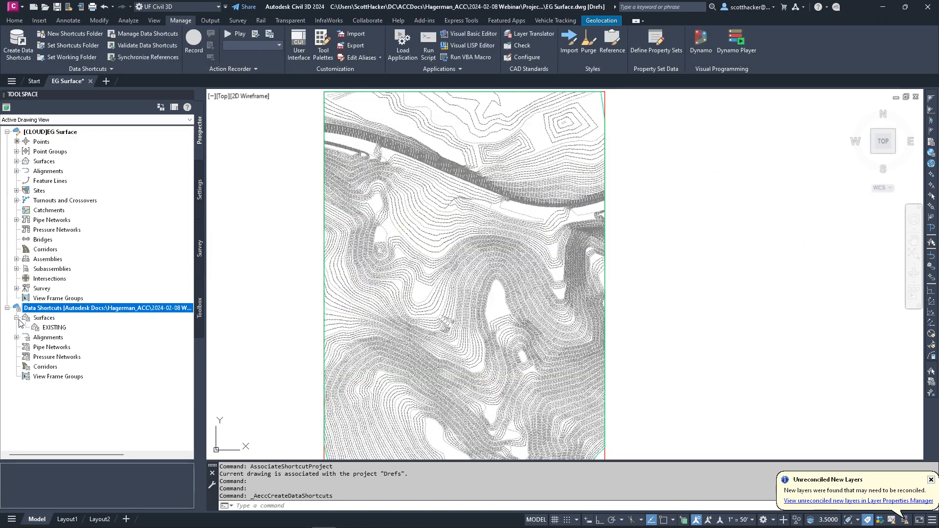
{"action": "left_click", "coordinate": [55, 328]}
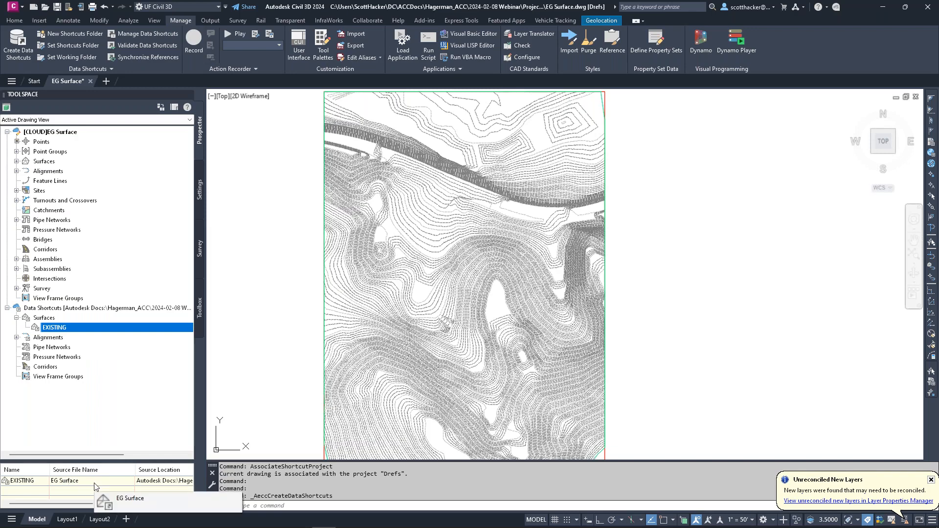
{"action": "left_click", "coordinate": [165, 482]}
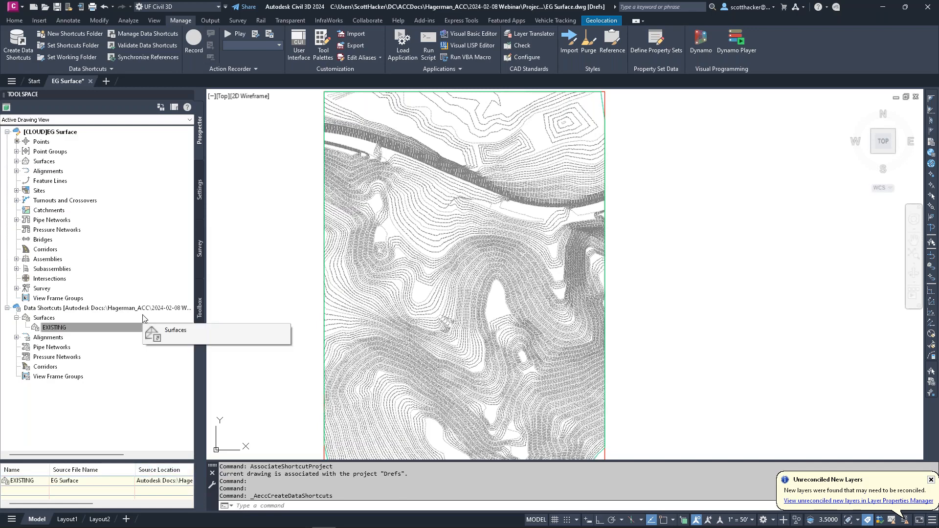
{"action": "left_click", "coordinate": [15, 483]}
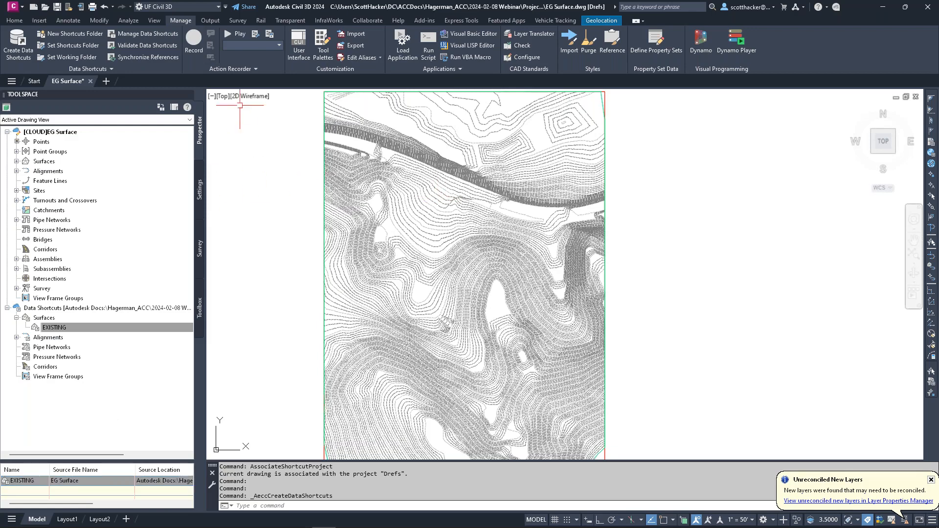
Step: Start a new drawing from the _Autodesk Civil 3D (Imperial) NCS.dwt template
{"action": "left_click", "coordinate": [13, 10]}
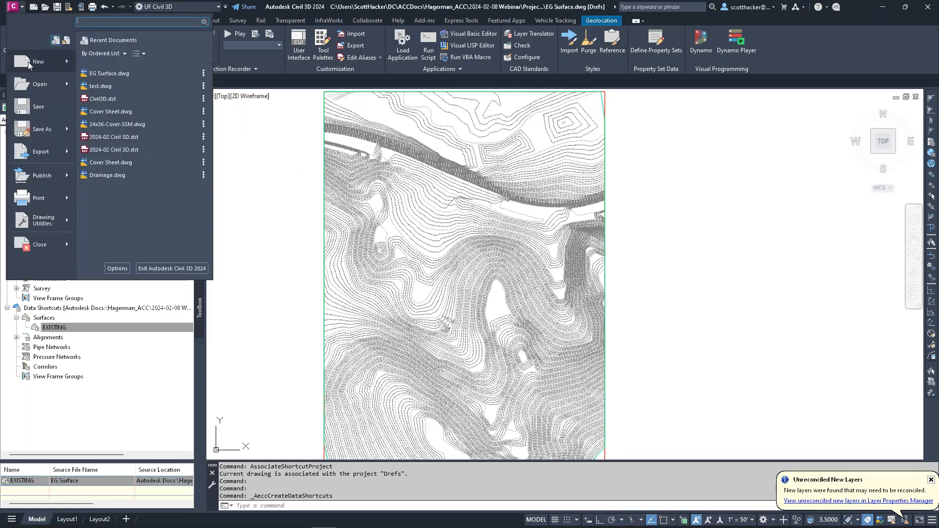
{"action": "left_click", "coordinate": [38, 62]}
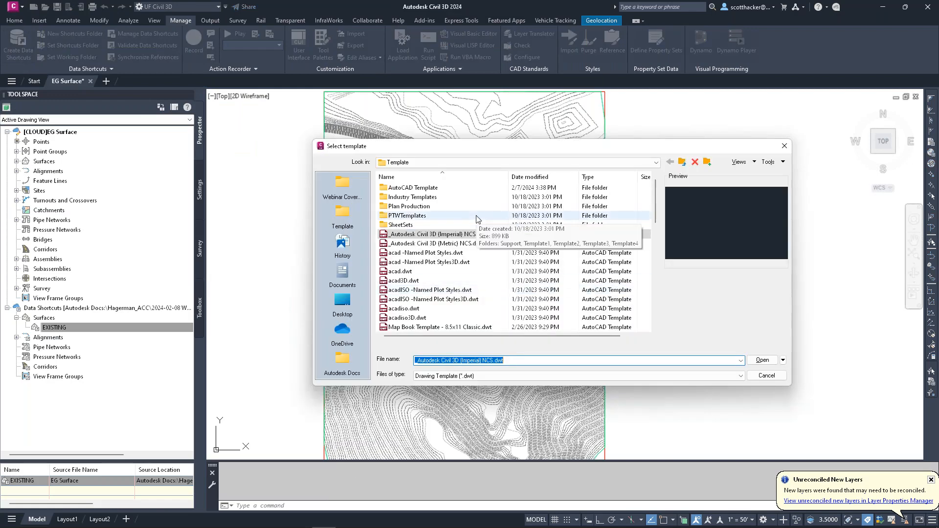
{"action": "left_click", "coordinate": [761, 360]}
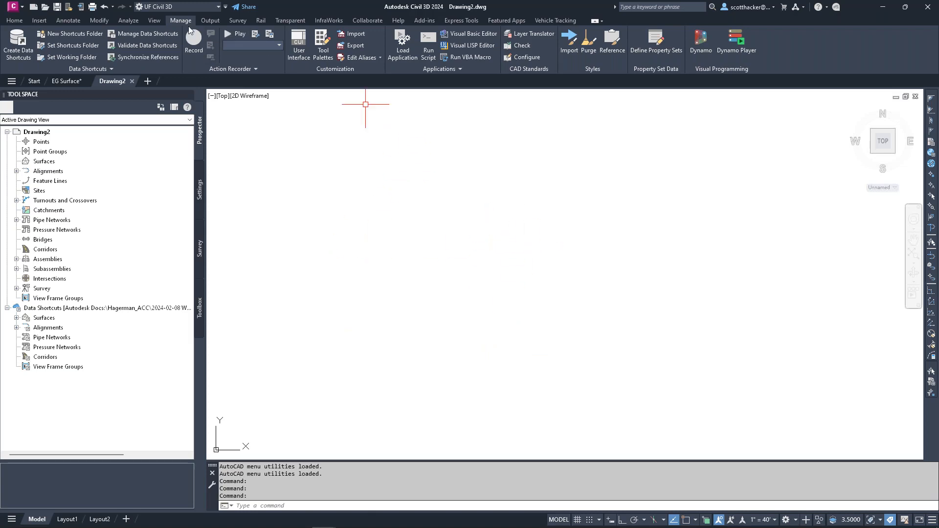
Step: Open Alignments.dwg from the project's Civil 3D Data folder
{"action": "left_click", "coordinate": [45, 7]}
{"action": "left_click", "coordinate": [298, 210]}
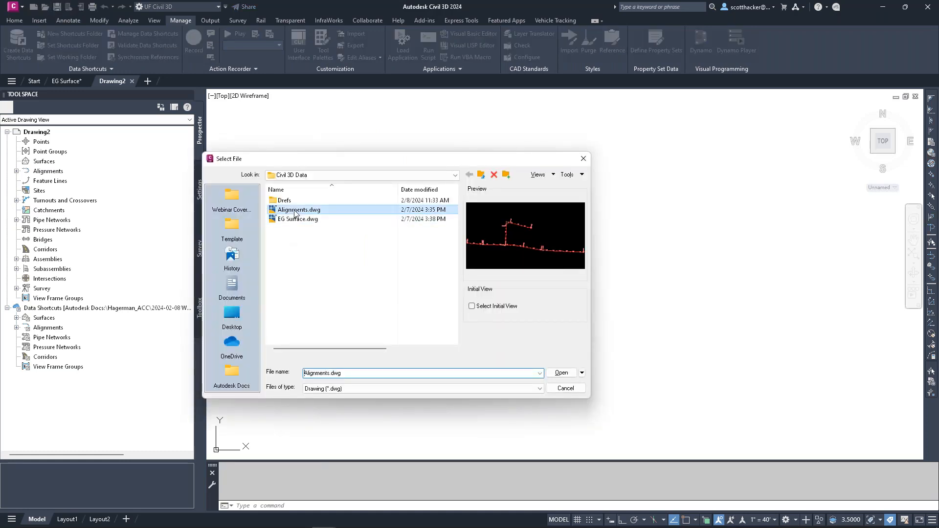
{"action": "left_click", "coordinate": [562, 374]}
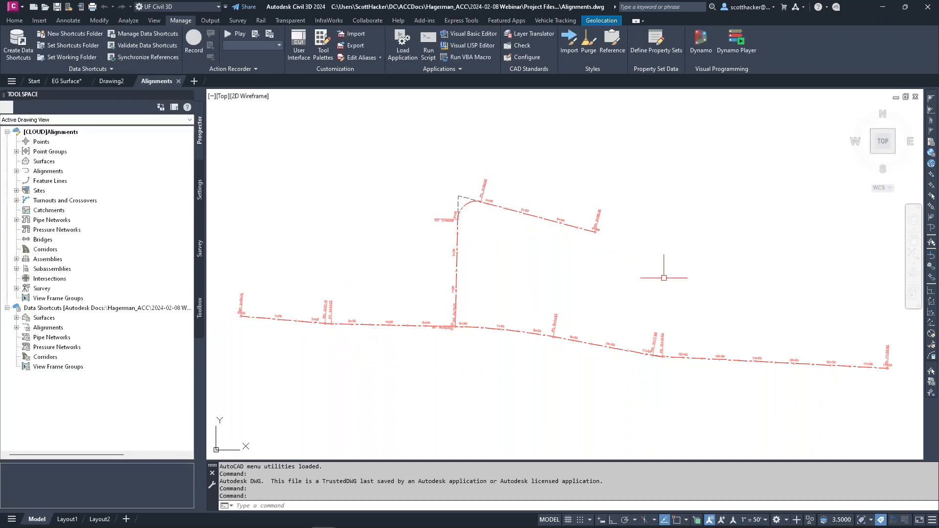
Step: Create a reference to the EXISTING surface data shortcut in the Alignments drawing, using layer C-TOPO and style Contours 2' and 10' (Background)
{"action": "left_click", "coordinate": [16, 328]}
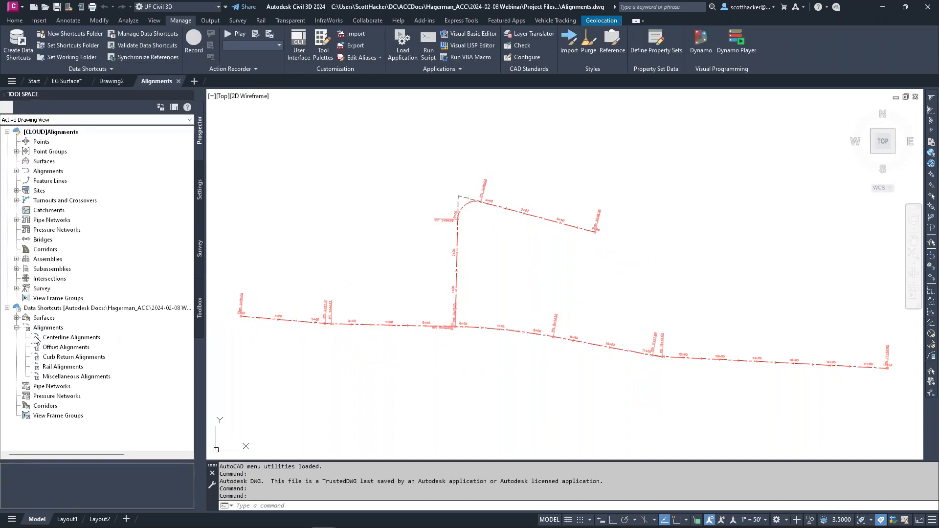
{"action": "key", "text": "Escape"}
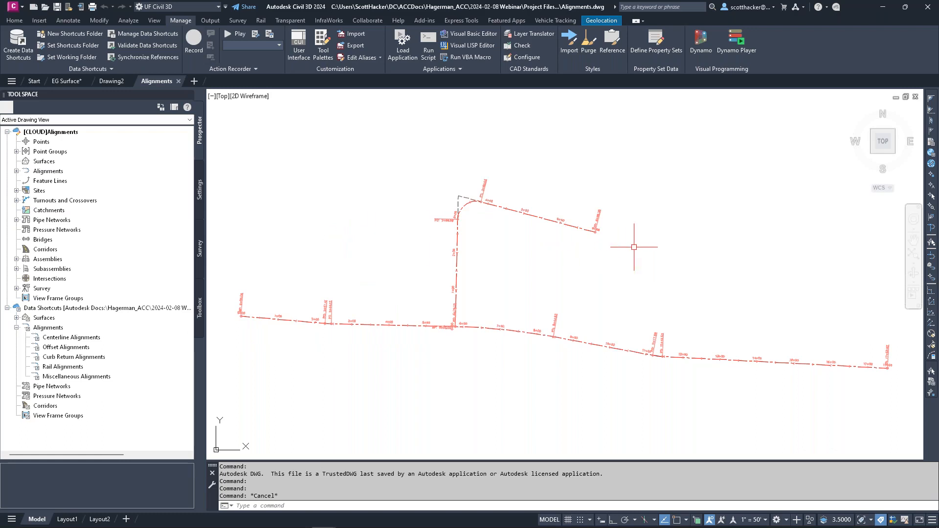
{"action": "mouse_move", "coordinate": [518, 335]}
{"action": "left_click", "coordinate": [16, 318]}
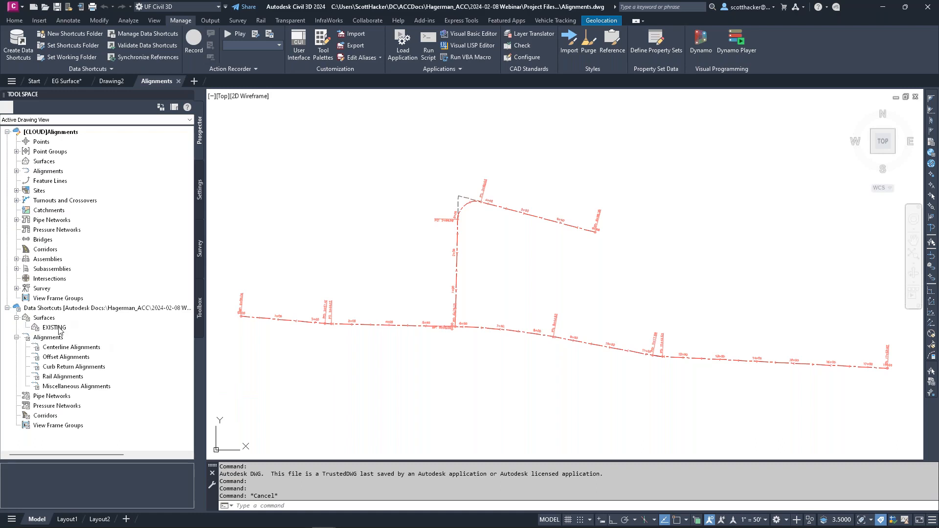
{"action": "left_click", "coordinate": [54, 327]}
{"action": "right_click", "coordinate": [59, 330]}
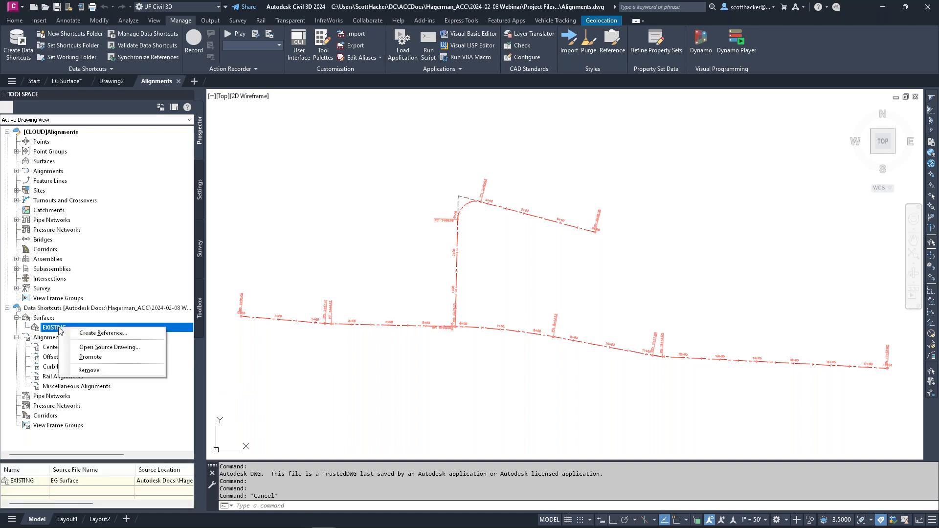
{"action": "left_click", "coordinate": [109, 335]}
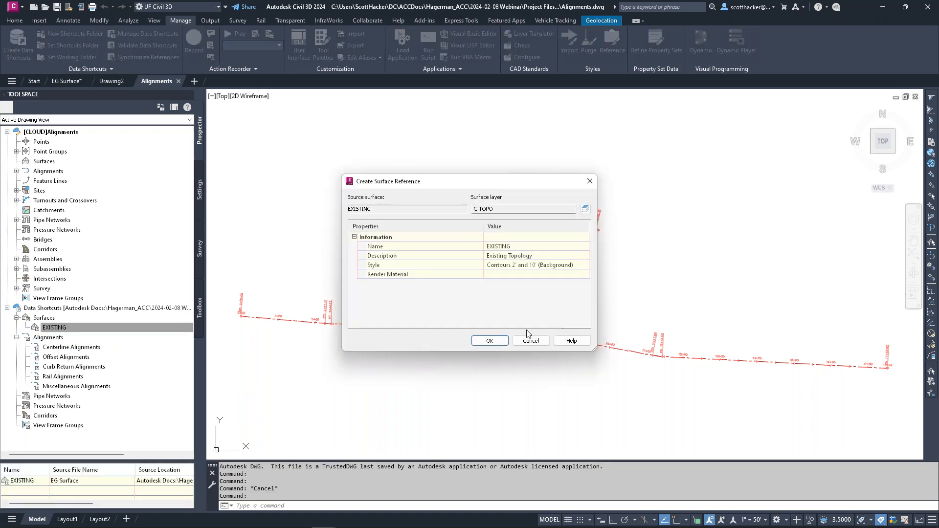
{"action": "left_click", "coordinate": [490, 341]}
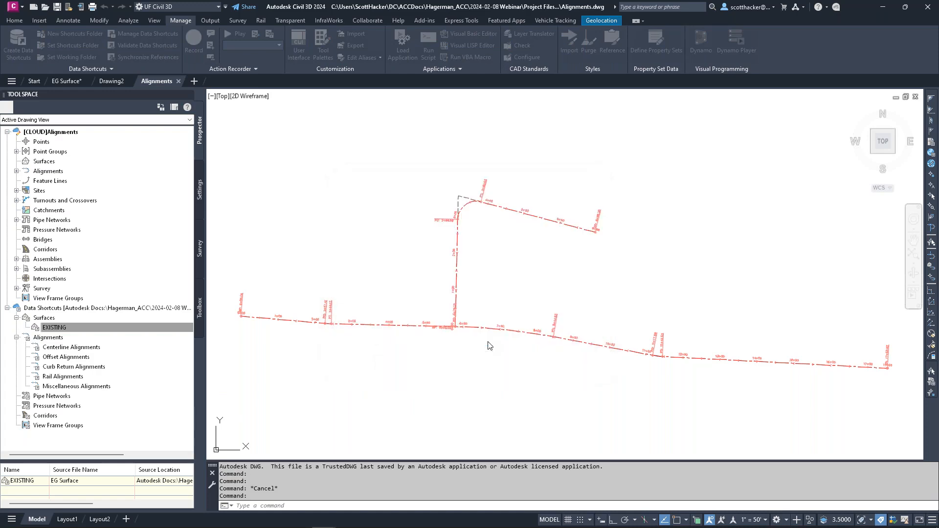
{"action": "scroll", "coordinate": [455, 289], "scroll_direction": "down", "scroll_amount": 2}
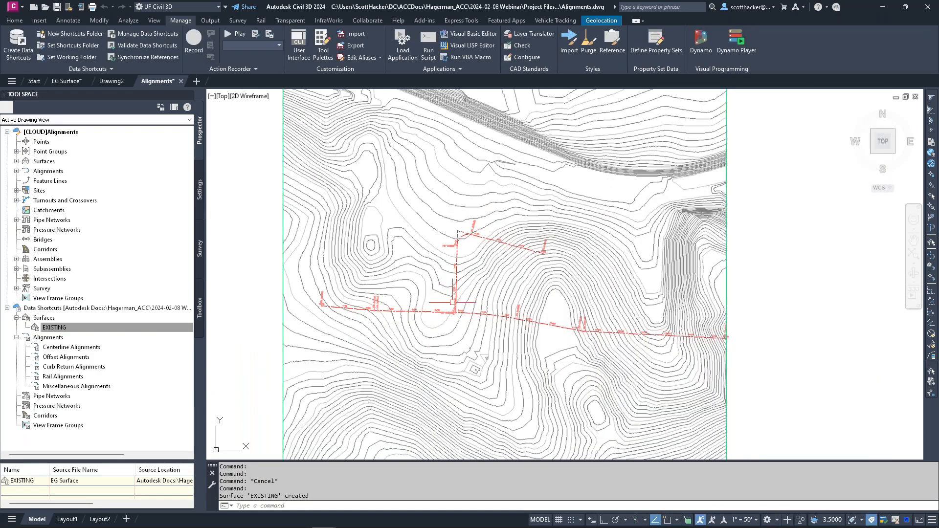
{"action": "scroll", "coordinate": [455, 290], "scroll_direction": "up", "scroll_amount": 3}
{"action": "scroll", "coordinate": [454, 309], "scroll_direction": "down", "scroll_amount": 3}
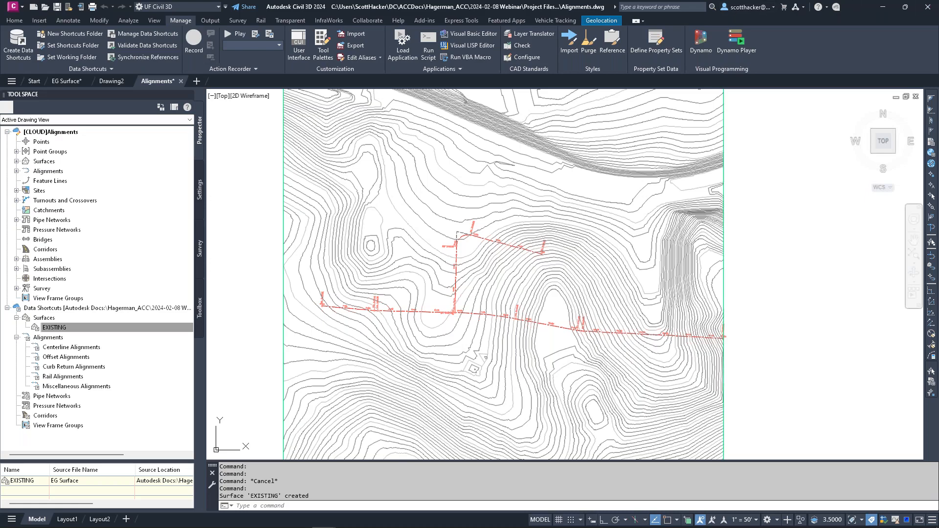
Step: Switch to Autodesk Docs in the browser and show the Sheet Sets folder under BIM Support Files in the HCO Cad Standards project
{"action": "left_click_drag", "start_coordinate": [938, 61], "coordinate": [384, 23]}
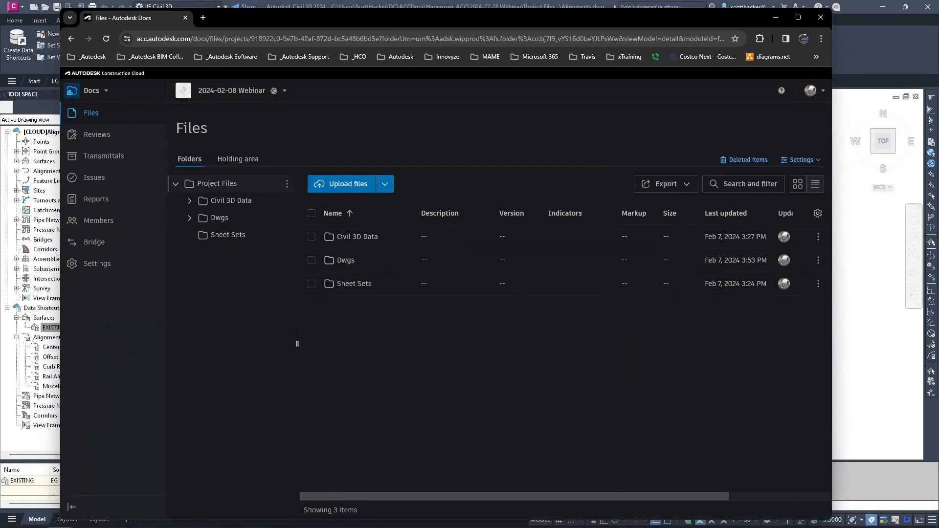
{"action": "left_click", "coordinate": [285, 94]}
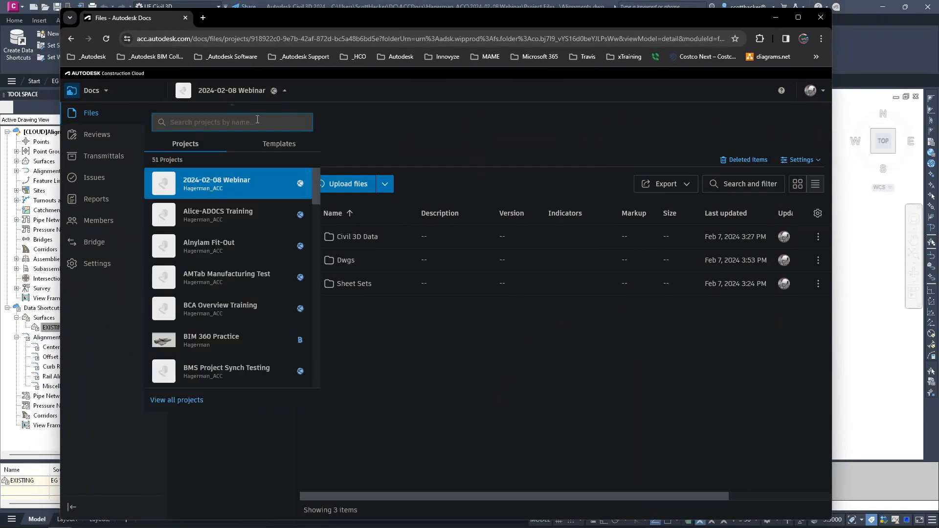
{"action": "type", "text": "hco"}
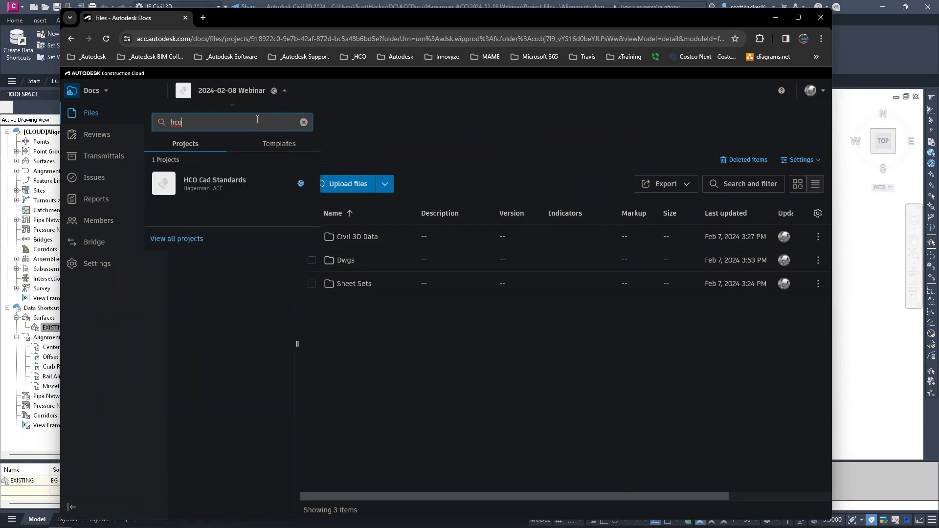
{"action": "left_click", "coordinate": [204, 183]}
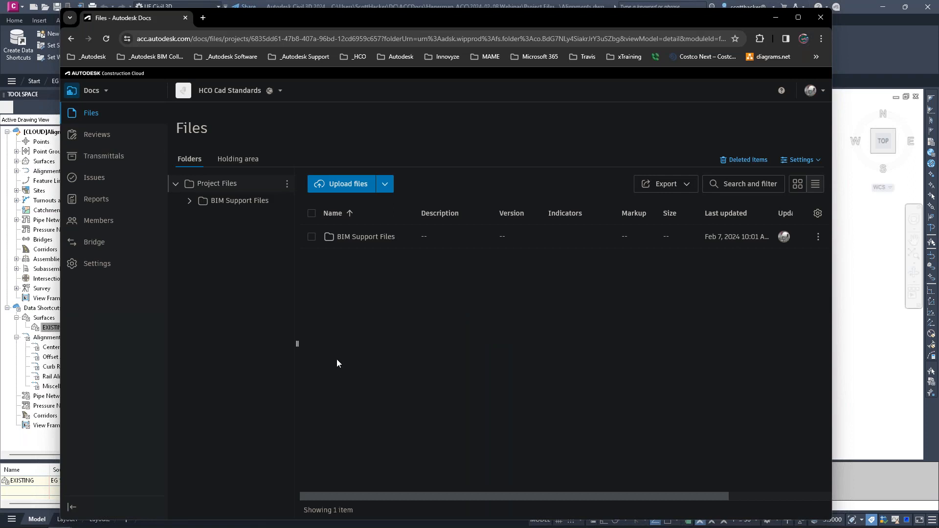
{"action": "left_click", "coordinate": [189, 201]}
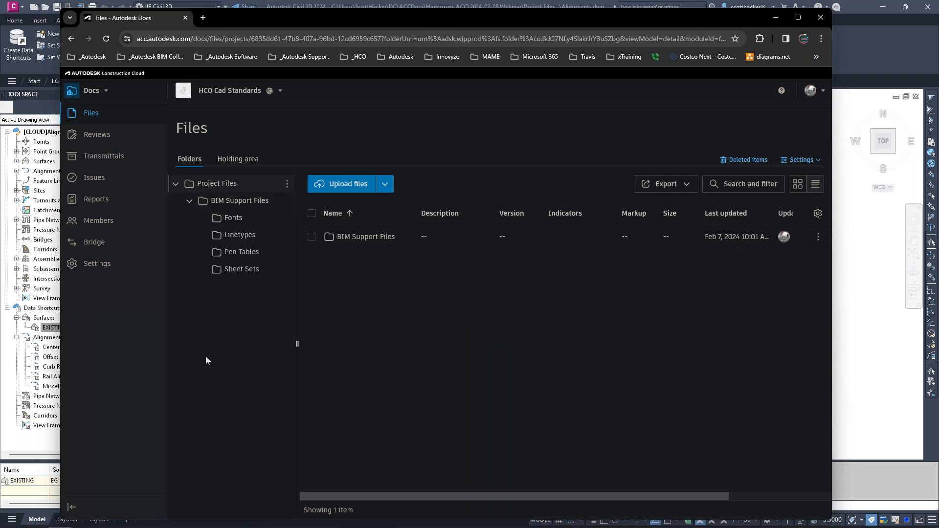
{"action": "left_click", "coordinate": [241, 270]}
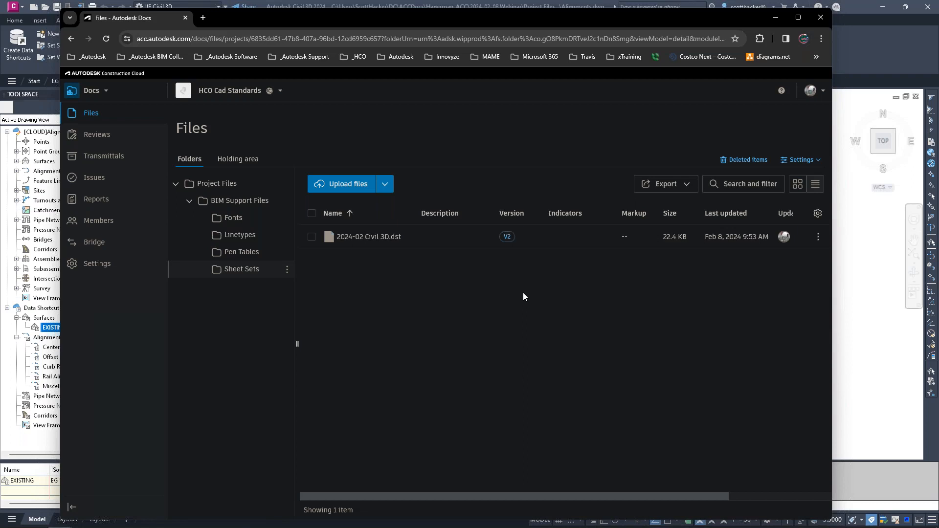
Step: Return to Civil 3D and open Cover Sheet.dwg from the Cover Sheet subfolder of the project's Dwgs folder
{"action": "left_click_drag", "start_coordinate": [410, 25], "coordinate": [938, 59]}
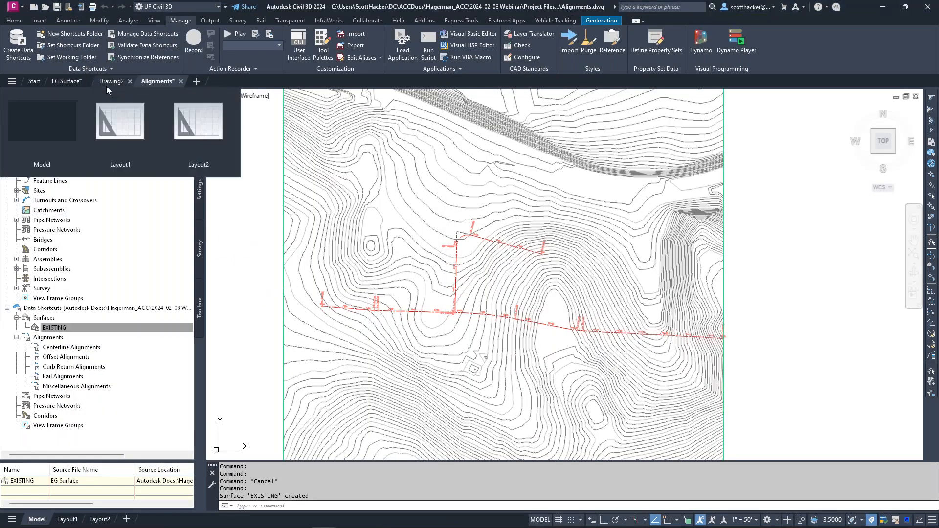
{"action": "left_click", "coordinate": [45, 7]}
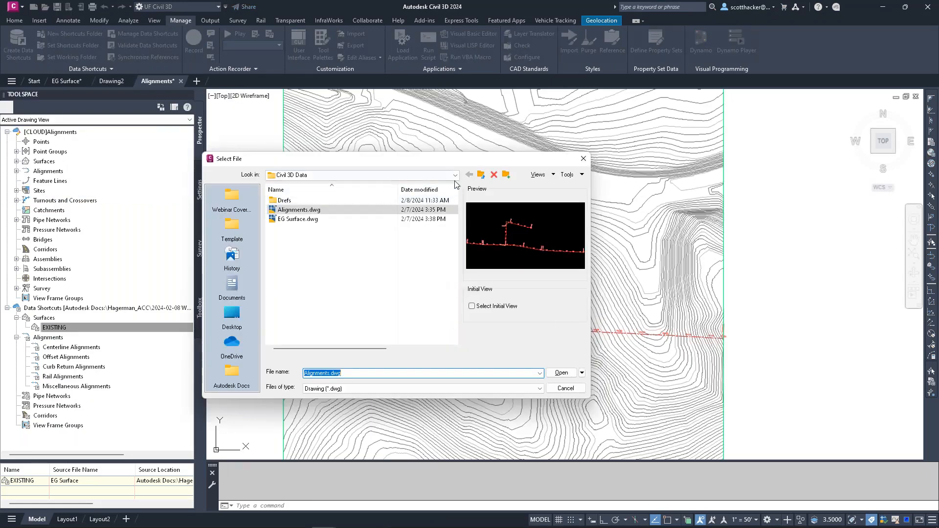
{"action": "left_click", "coordinate": [428, 175]}
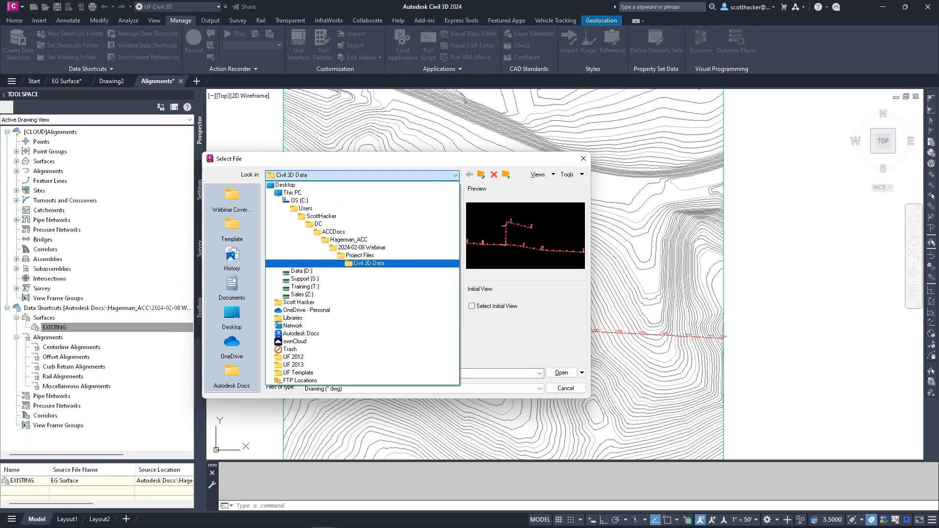
{"action": "left_click", "coordinate": [364, 255]}
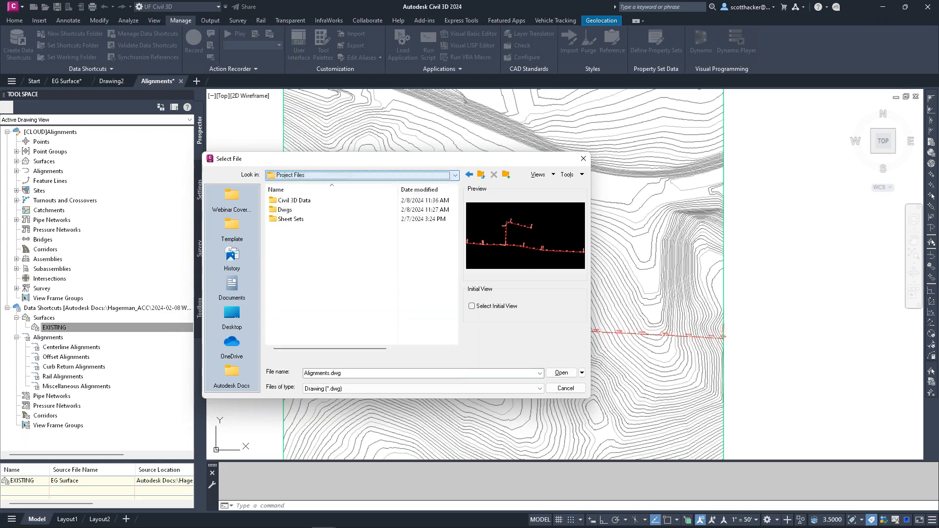
{"action": "double_click", "coordinate": [289, 212]}
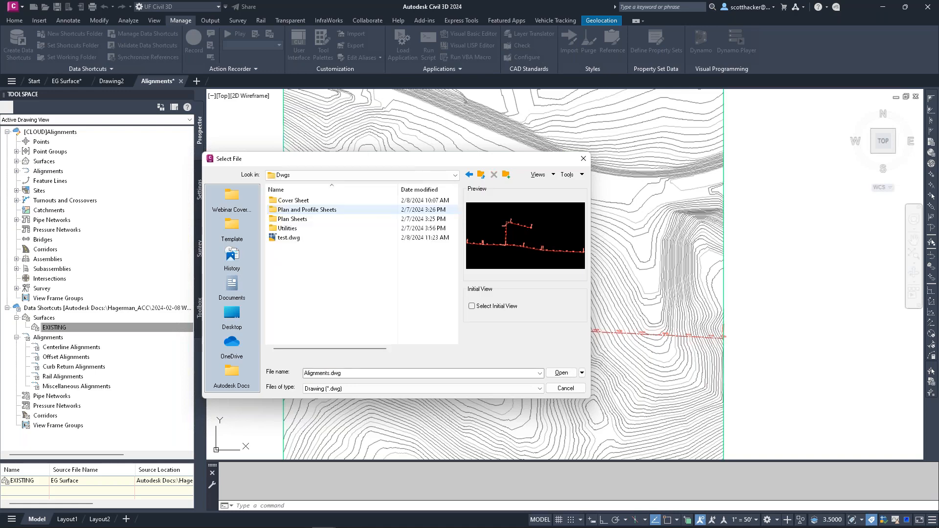
{"action": "double_click", "coordinate": [293, 201]}
{"action": "left_click", "coordinate": [297, 203]}
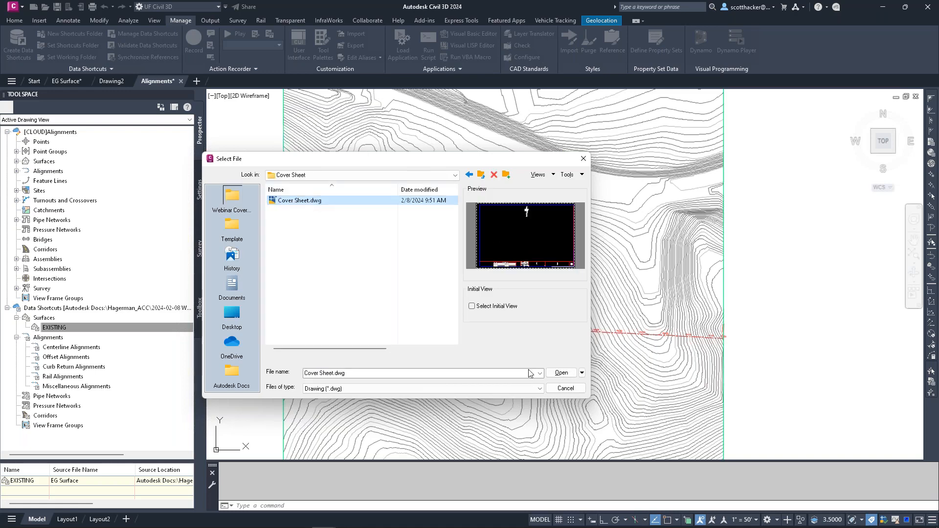
{"action": "left_click", "coordinate": [561, 373]}
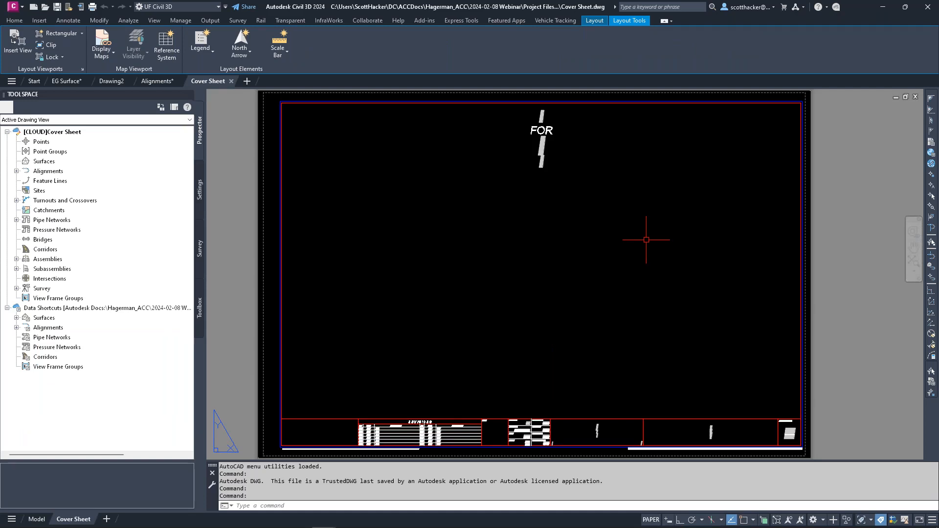
Step: Open the Sheet Set Manager in the Cover Sheet drawing and move it clear of the Toolspace
{"action": "scroll", "coordinate": [555, 133], "scroll_direction": "up", "scroll_amount": 5}
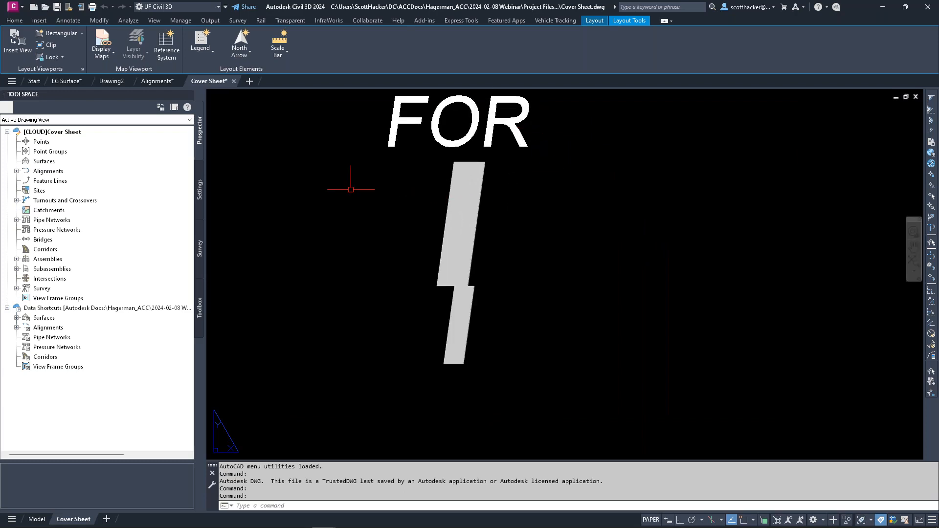
{"action": "scroll", "coordinate": [342, 162], "scroll_direction": "down", "scroll_amount": 8}
{"action": "scroll", "coordinate": [465, 329], "scroll_direction": "up", "scroll_amount": 5}
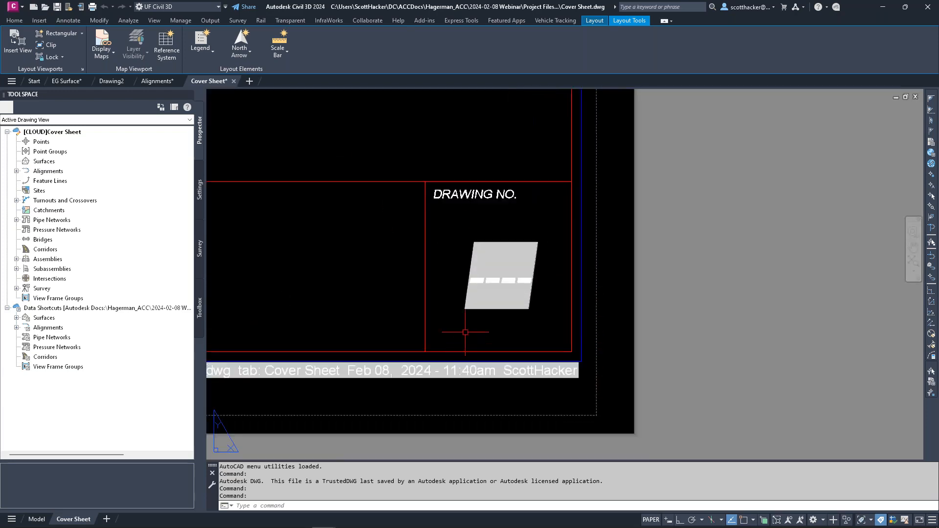
{"action": "scroll", "coordinate": [465, 325], "scroll_direction": "down", "scroll_amount": 3}
{"action": "scroll", "coordinate": [503, 225], "scroll_direction": "down", "scroll_amount": 6}
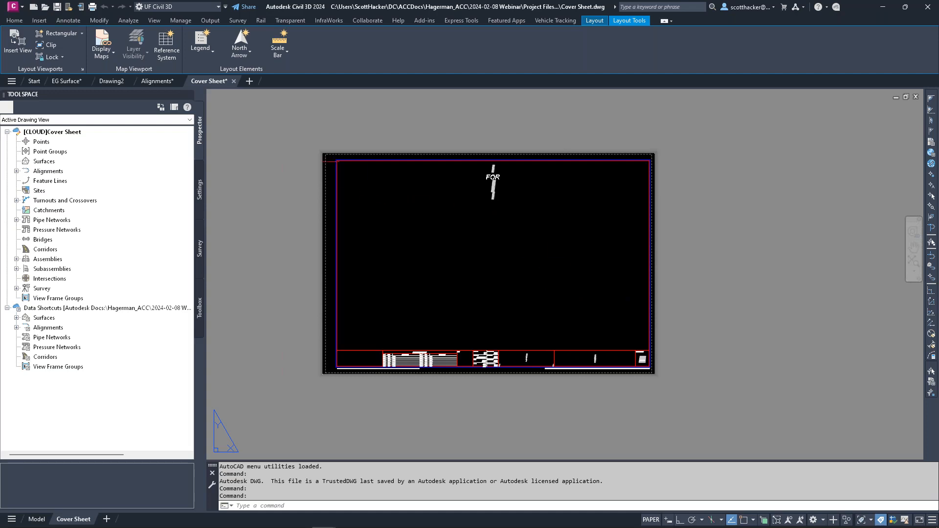
{"action": "left_click", "coordinate": [14, 21]}
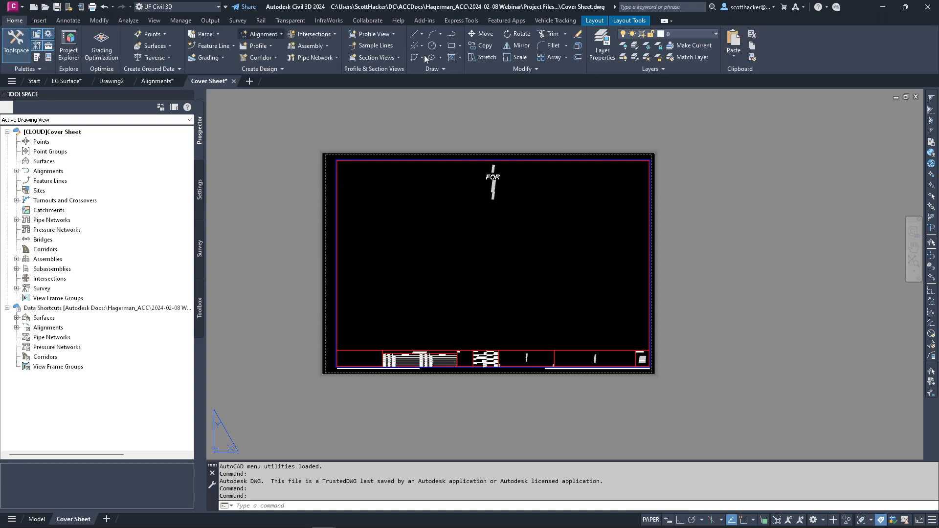
{"action": "left_click", "coordinate": [156, 22]}
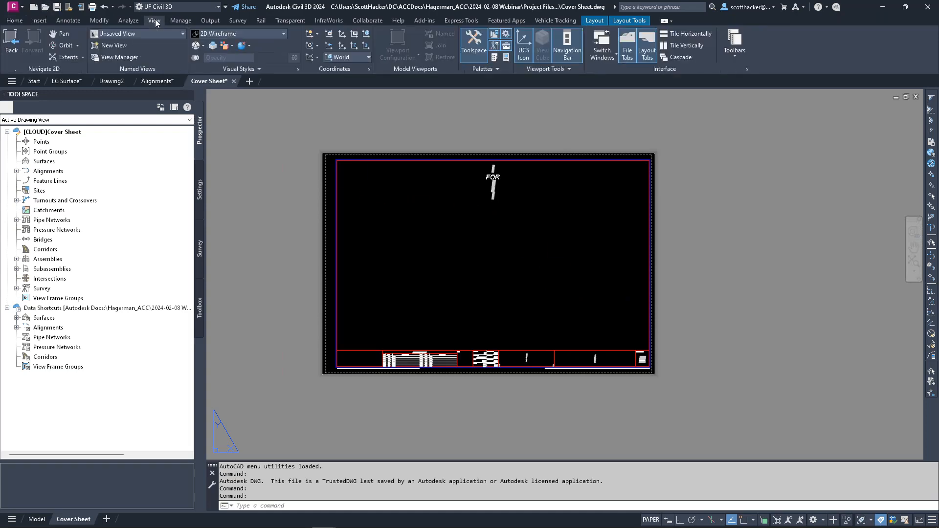
{"action": "left_click", "coordinate": [496, 69]}
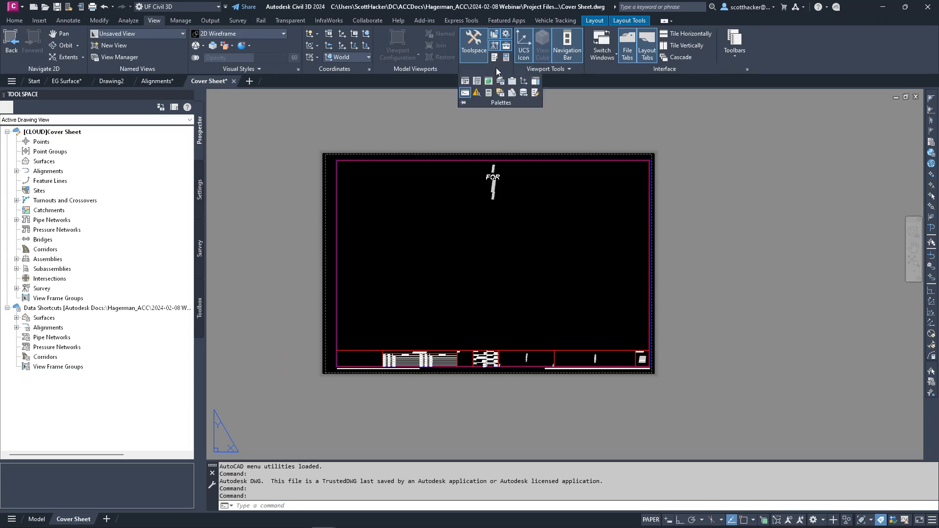
{"action": "left_click", "coordinate": [512, 92]}
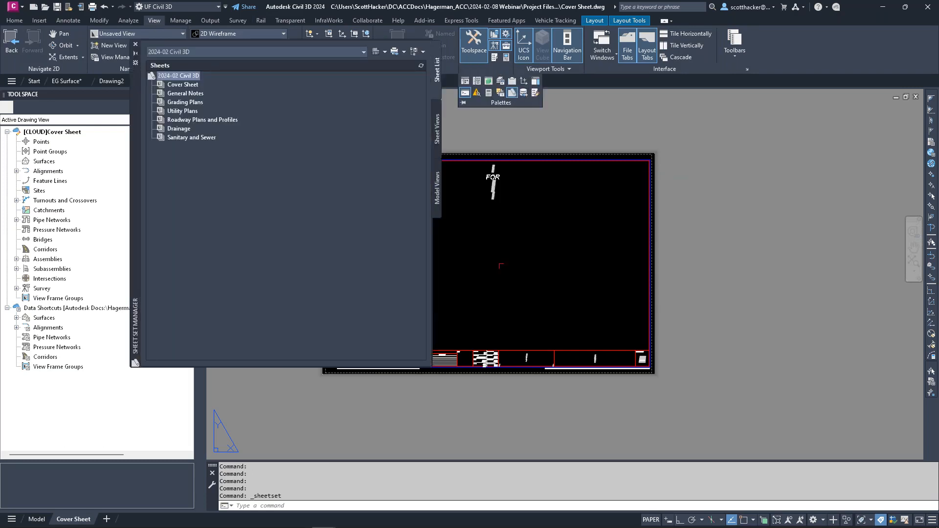
{"action": "left_click_drag", "start_coordinate": [135, 85], "coordinate": [240, 151]}
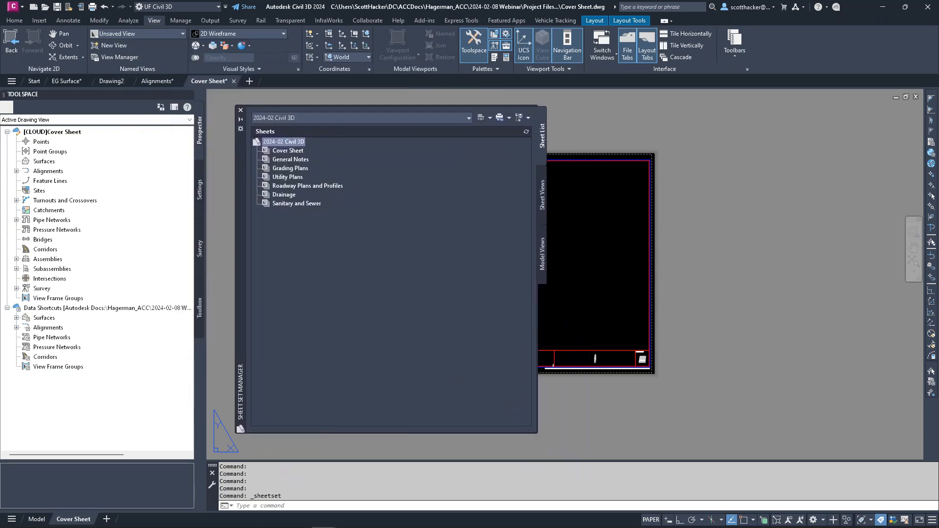
{"action": "right_click", "coordinate": [267, 141]}
{"action": "key", "text": "Escape"}
Step: Try starting a new sheet set with the option to create it from a cloud example sheet set
{"action": "left_click", "coordinate": [469, 118]}
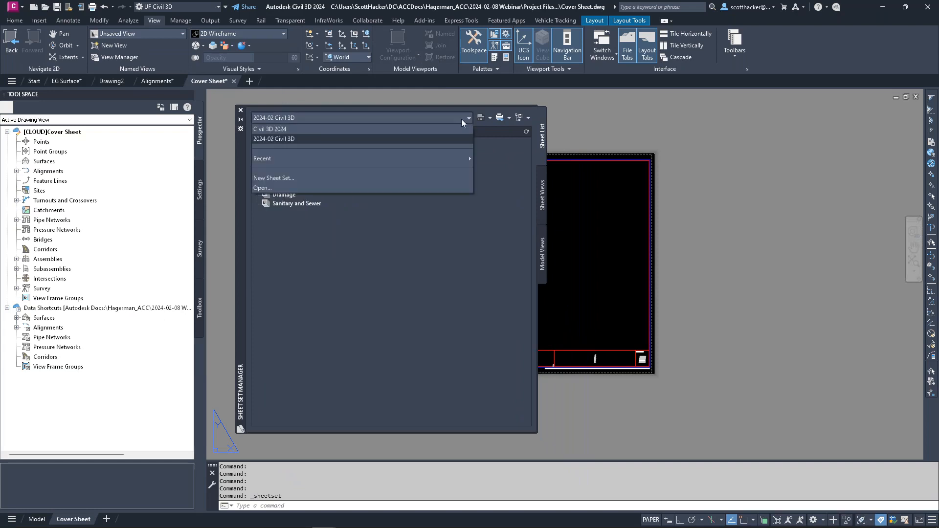
{"action": "left_click", "coordinate": [293, 178]}
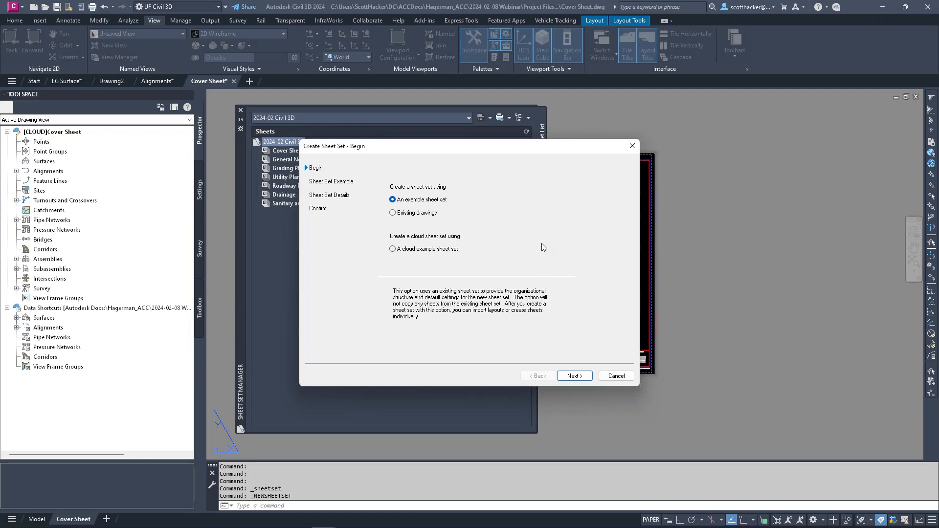
{"action": "key", "text": "alt"}
{"action": "mouse_move", "coordinate": [371, 224]}
{"action": "left_mouse_down"}
{"action": "mouse_move", "coordinate": [377, 274]}
{"action": "mouse_move", "coordinate": [485, 271]}
{"action": "mouse_move", "coordinate": [484, 215]}
{"action": "mouse_move", "coordinate": [367, 226]}
{"action": "left_mouse_up"}
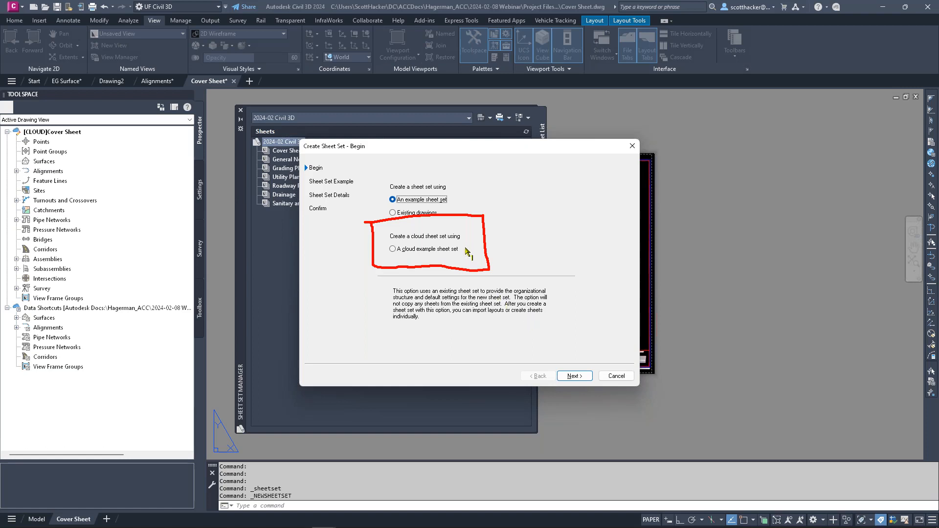
{"action": "key", "text": "Escape"}
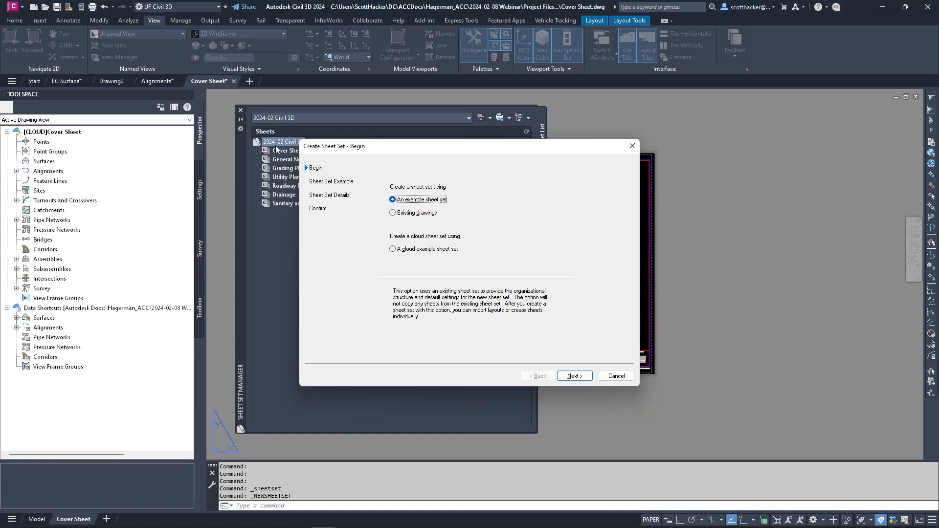
{"action": "left_click", "coordinate": [393, 249]}
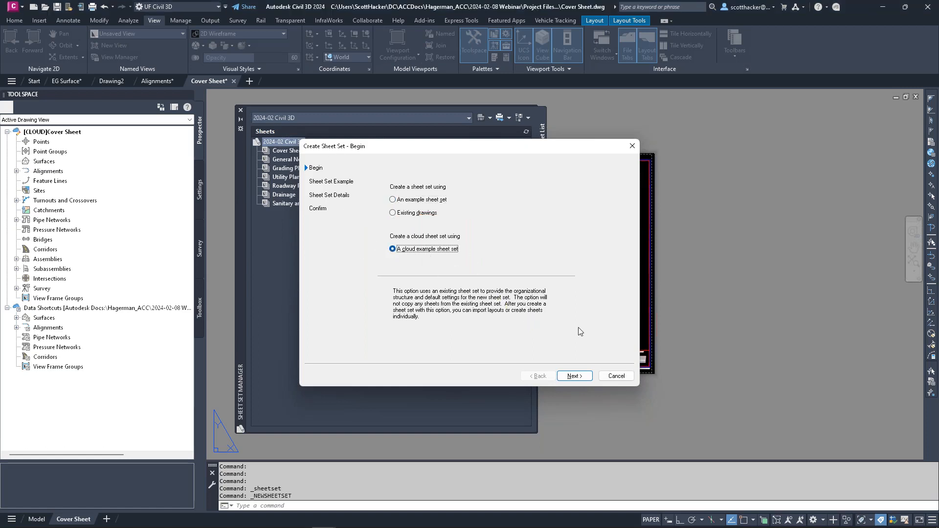
{"action": "left_click", "coordinate": [573, 376]}
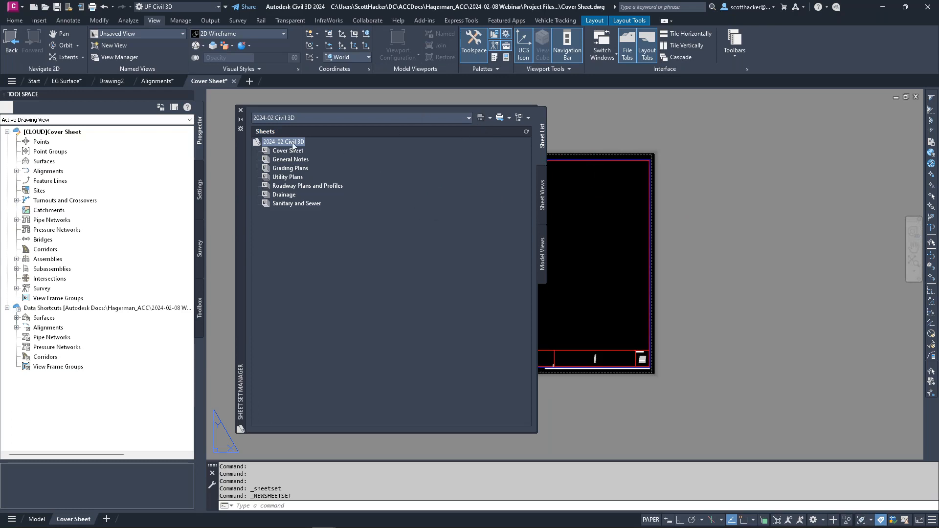
Step: Try again to create a new sheet set from a cloud example sheet set, and reposition the Sheet Set Manager
{"action": "left_click", "coordinate": [469, 118]}
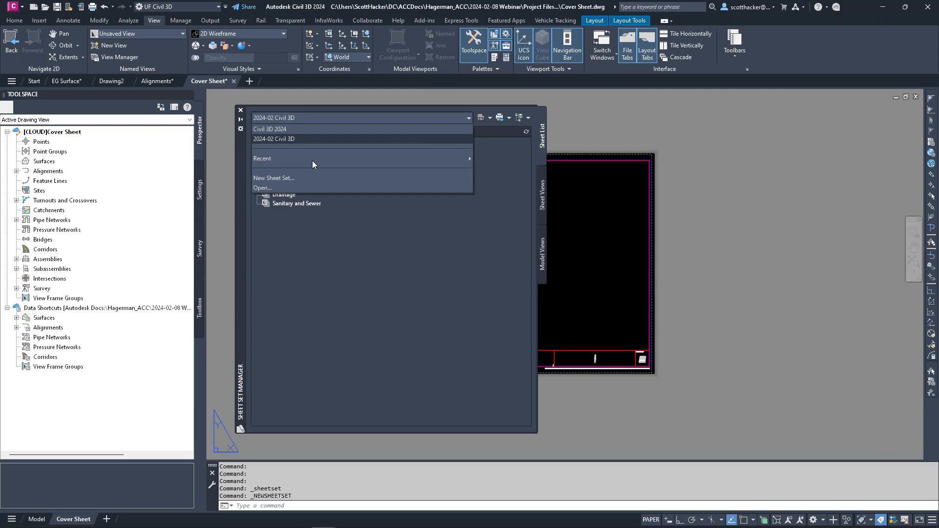
{"action": "left_click", "coordinate": [265, 178]}
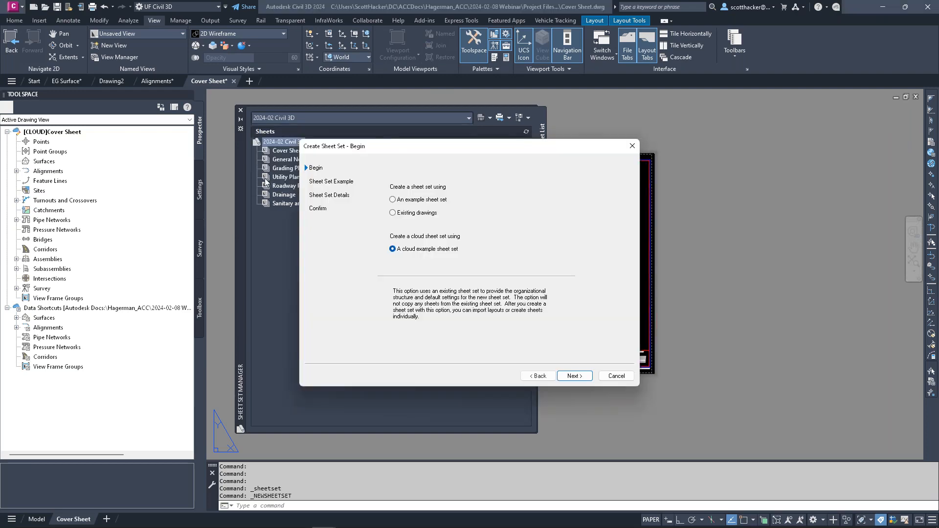
{"action": "left_click", "coordinate": [575, 375]}
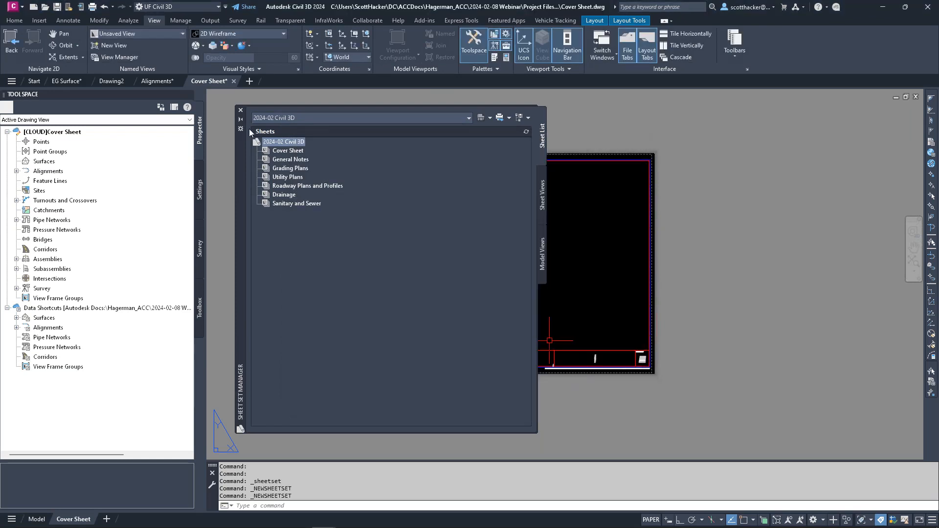
{"action": "left_click_drag", "start_coordinate": [239, 158], "coordinate": [277, 137]}
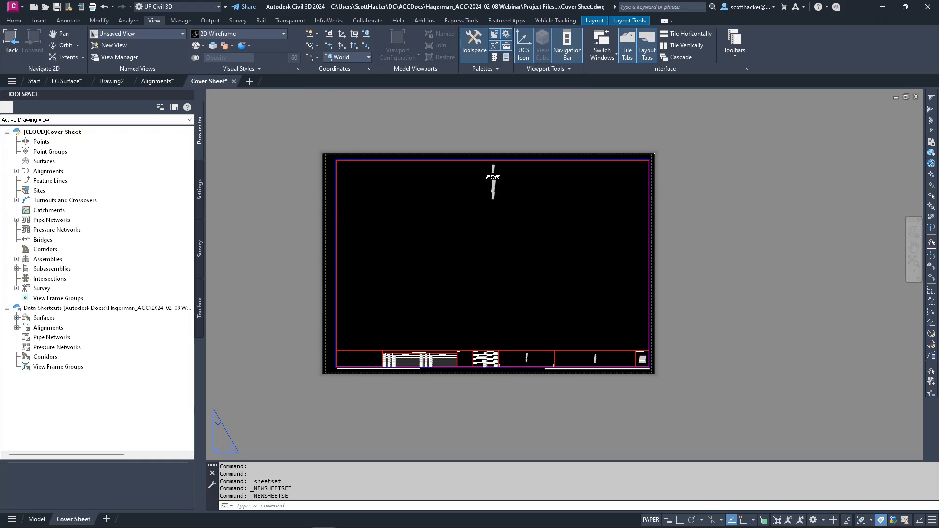
Step: Reopen the Sheet Set Manager and retry creating a new sheet set based on a cloud example sheet set
{"action": "left_click", "coordinate": [492, 69]}
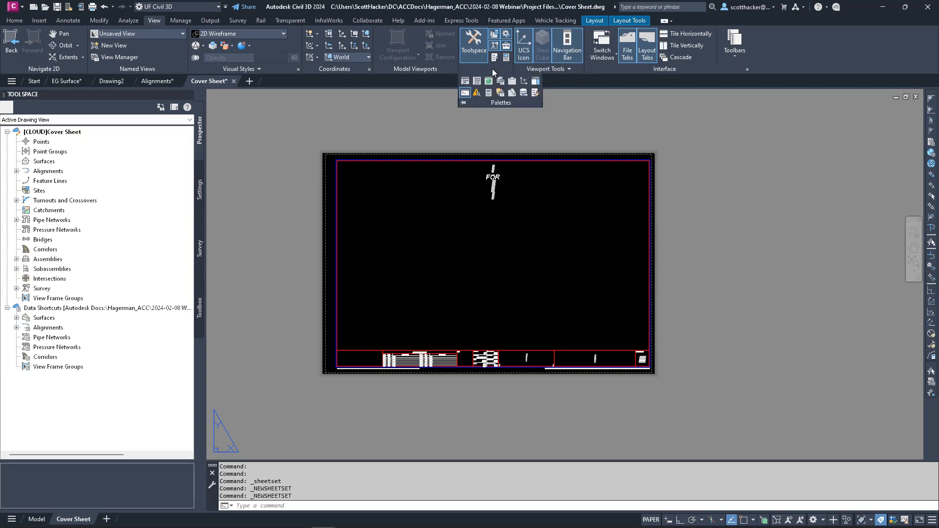
{"action": "left_click", "coordinate": [512, 92]}
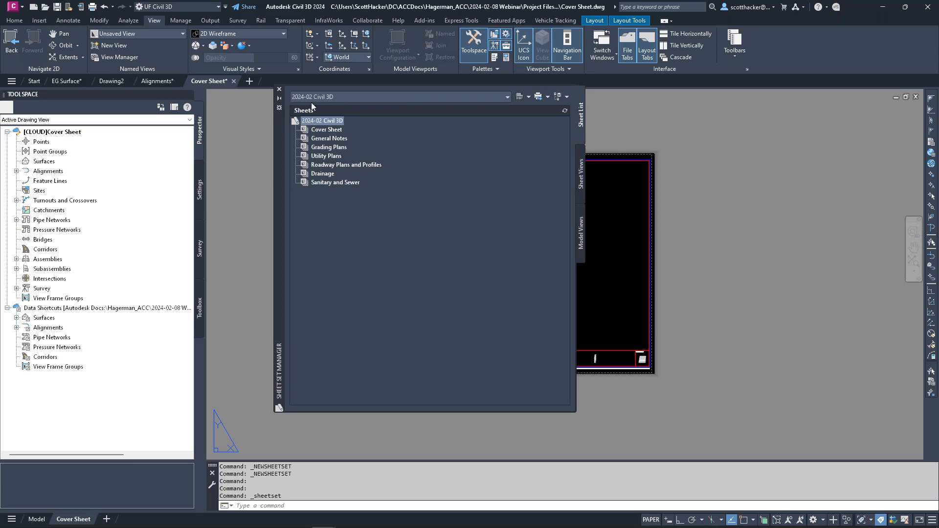
{"action": "left_click", "coordinate": [507, 96]}
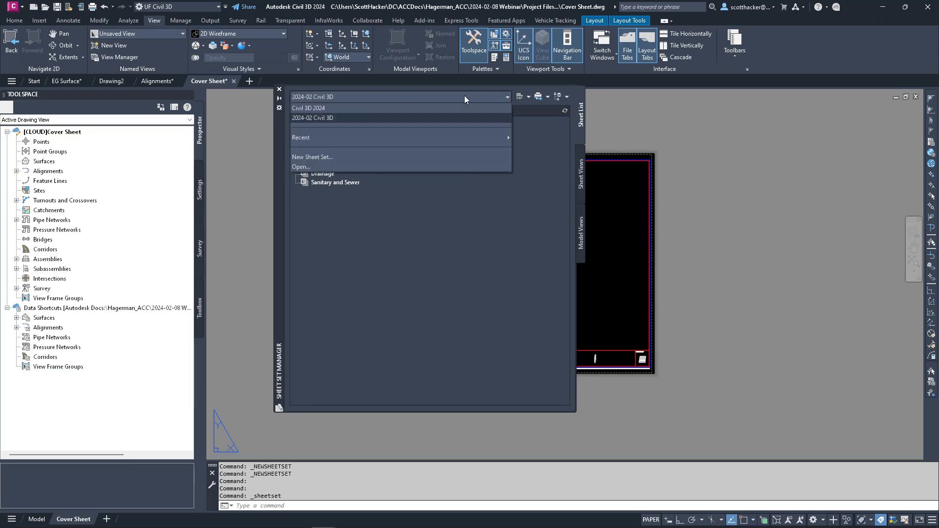
{"action": "mouse_move", "coordinate": [307, 139]}
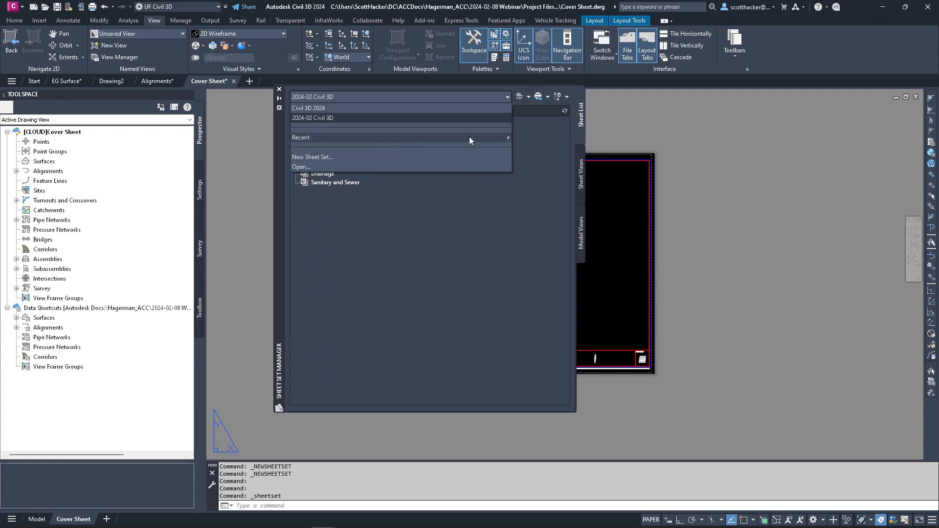
{"action": "left_click", "coordinate": [307, 156]}
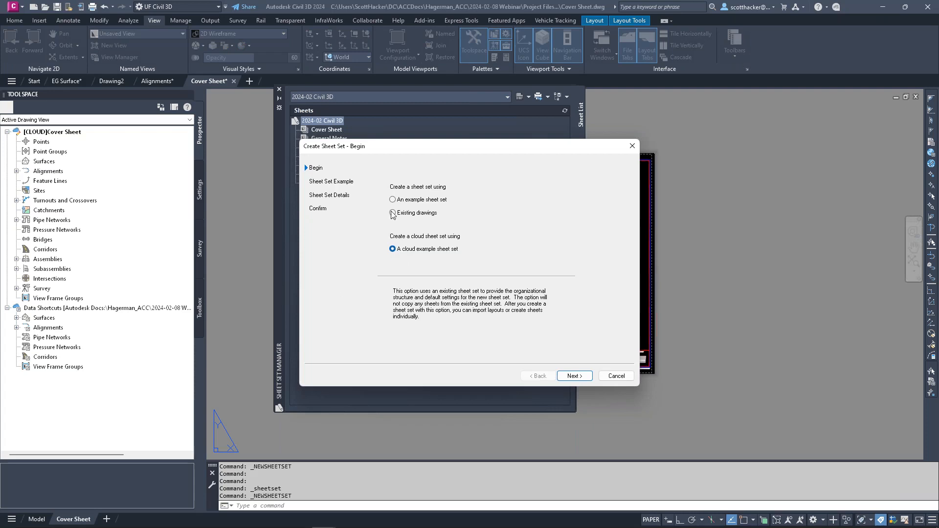
{"action": "left_click", "coordinate": [575, 377]}
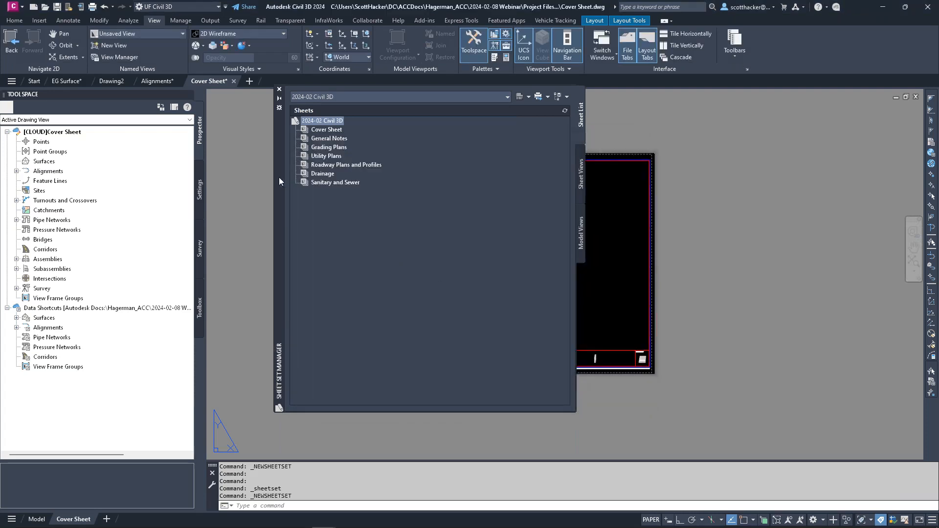
{"action": "mouse_move", "coordinate": [279, 177]}
{"action": "left_mouse_down"}
{"action": "mouse_move", "coordinate": [518, 260]}
{"action": "mouse_move", "coordinate": [553, 289]}
{"action": "mouse_move", "coordinate": [367, 180]}
{"action": "mouse_move", "coordinate": [266, 211]}
{"action": "mouse_move", "coordinate": [236, 204]}
{"action": "mouse_move", "coordinate": [243, 200]}
{"action": "left_mouse_up"}
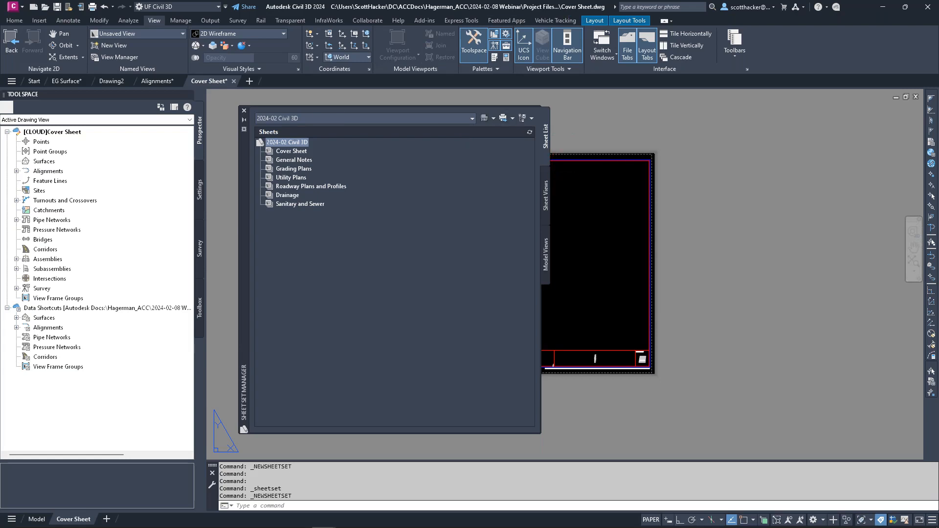
Step: Close the Sheet Set Manager and the Cover Sheet drawing without saving the drawing's changes
{"action": "left_click", "coordinate": [244, 111]}
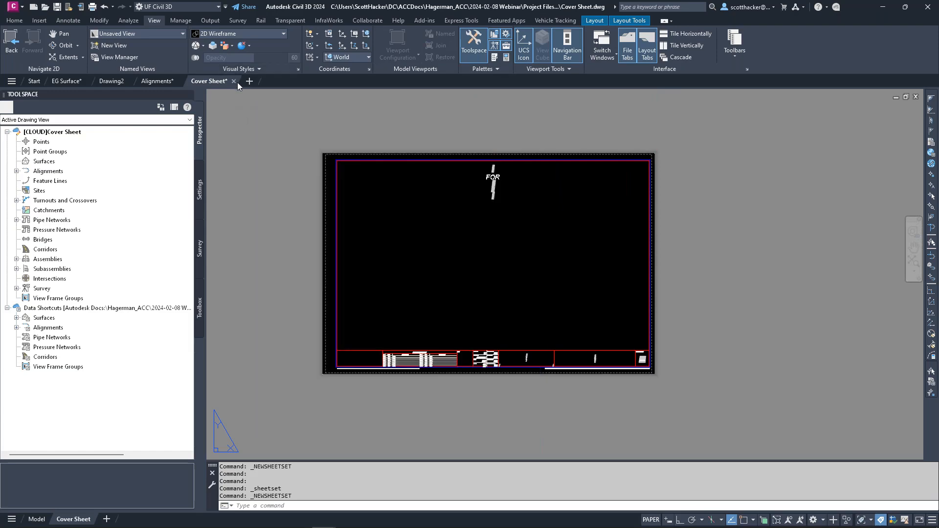
{"action": "left_click", "coordinate": [234, 81]}
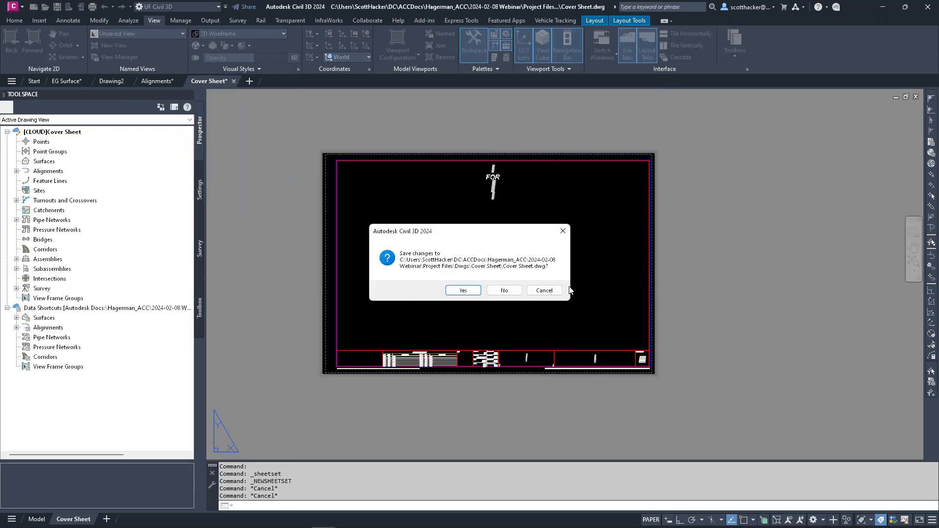
{"action": "left_click", "coordinate": [500, 291]}
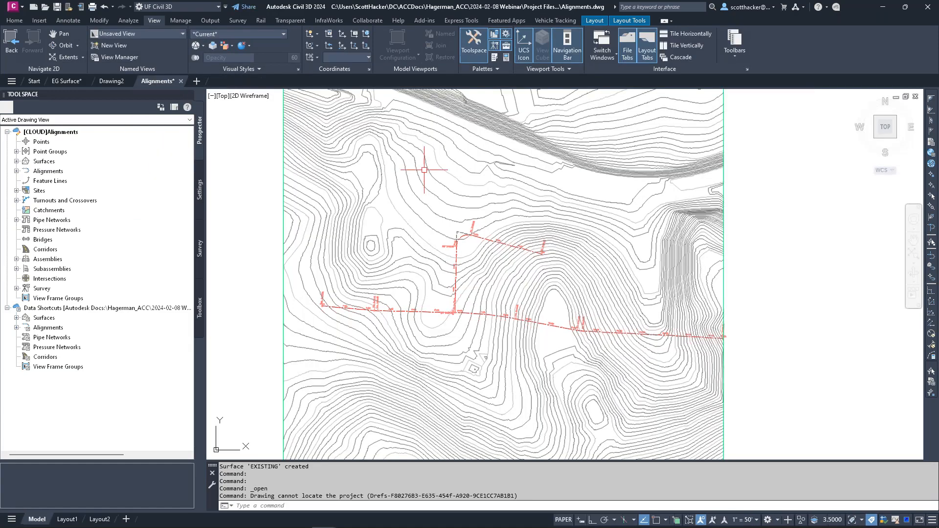
Step: Open Cover Sheet.dwg from Autodesk Docs, in the Dwgs\Cover Sheet folder of the 2024-02-08 Webinar project files under Hagerman_ACC
{"action": "left_click", "coordinate": [44, 8]}
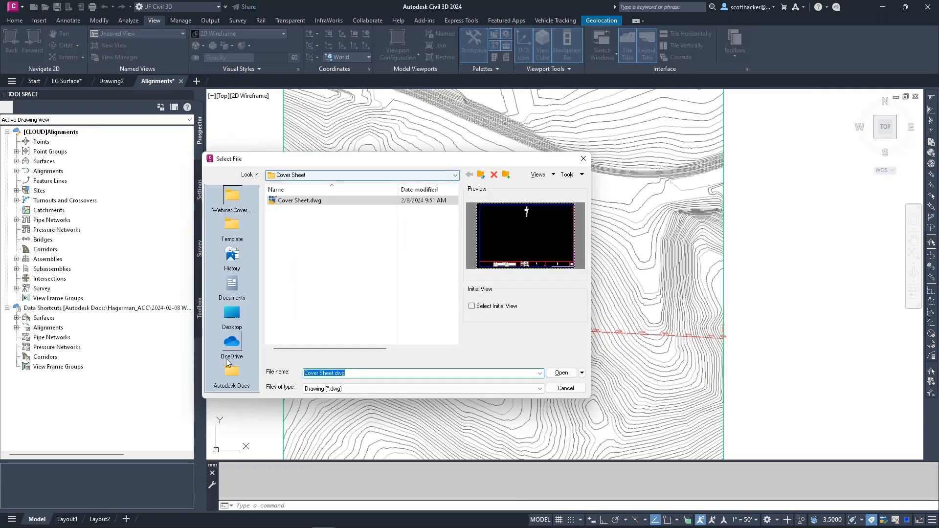
{"action": "left_click", "coordinate": [232, 374]}
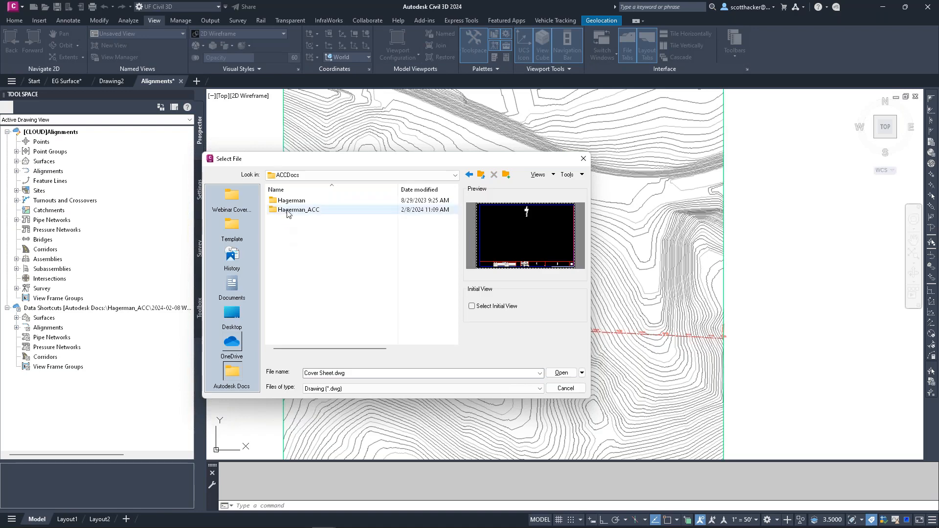
{"action": "double_click", "coordinate": [287, 210]}
{"action": "double_click", "coordinate": [290, 201]}
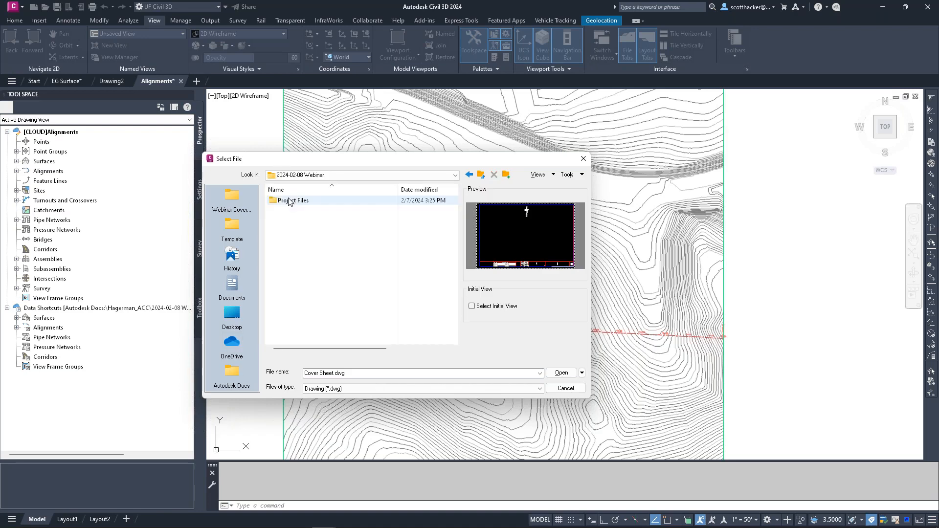
{"action": "double_click", "coordinate": [289, 201]}
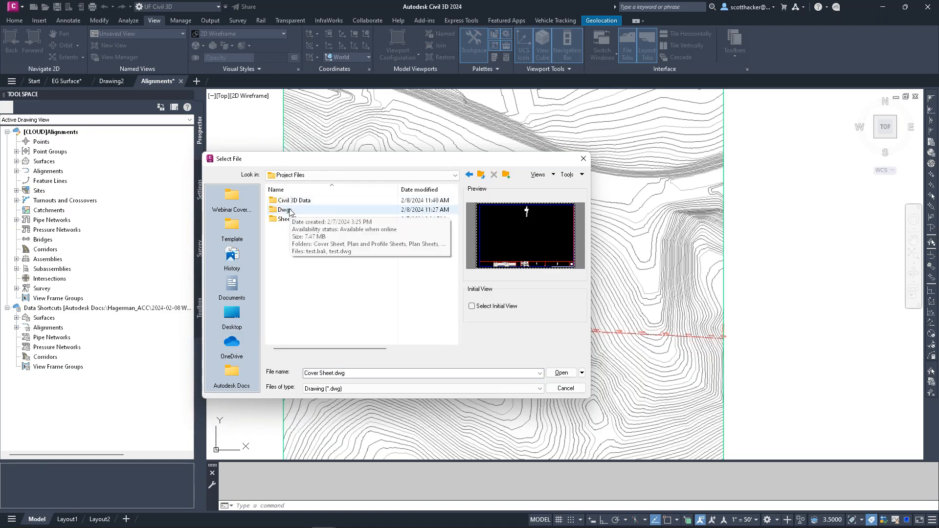
{"action": "double_click", "coordinate": [289, 211]}
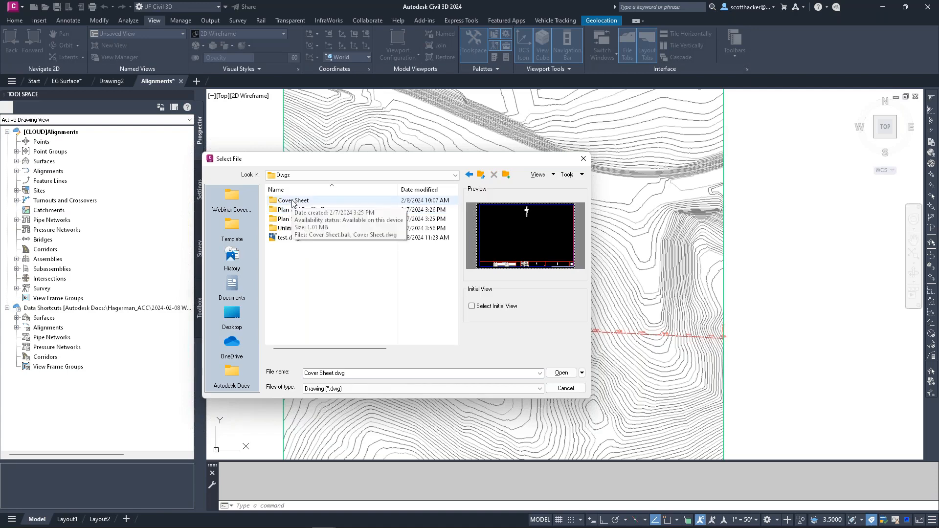
{"action": "double_click", "coordinate": [292, 201]}
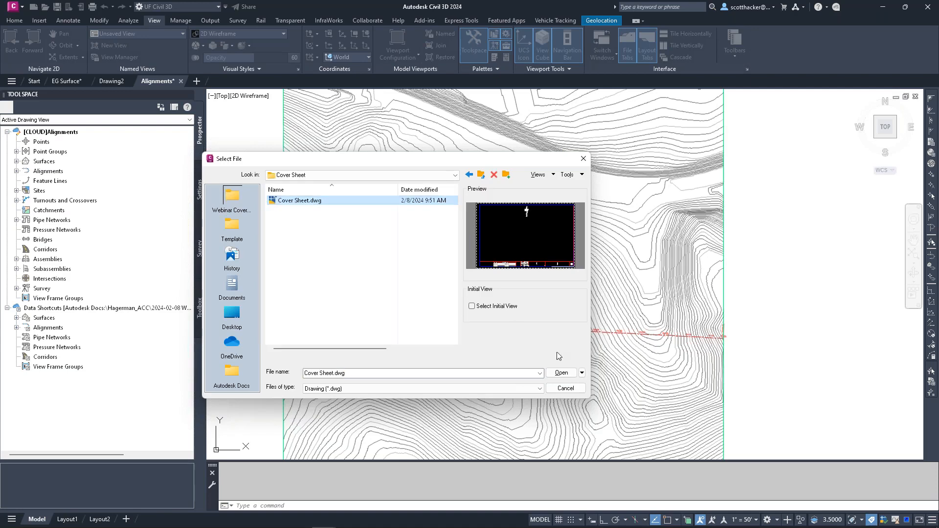
{"action": "left_click", "coordinate": [561, 374]}
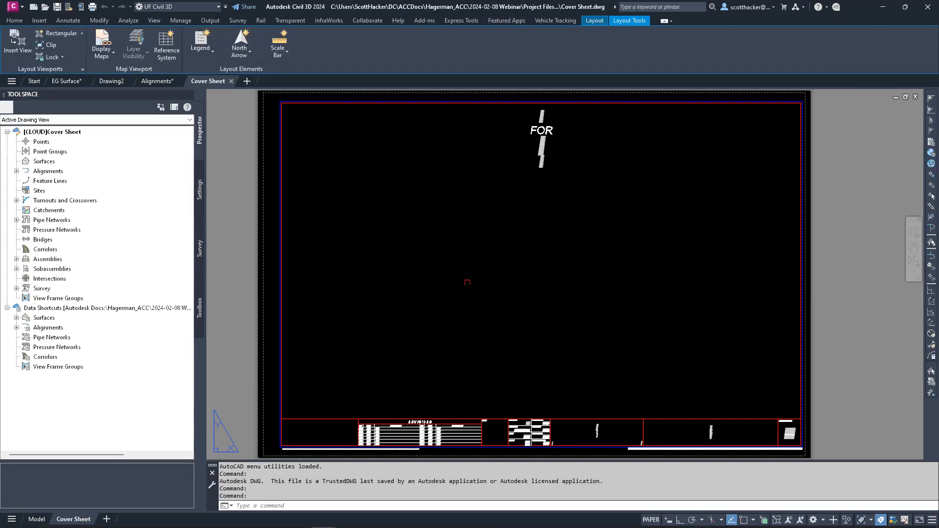
Step: Open the Sheet Set Manager in the reopened Cover Sheet drawing and show the available sheet set choices
{"action": "left_click", "coordinate": [154, 20]}
{"action": "left_click", "coordinate": [502, 69]}
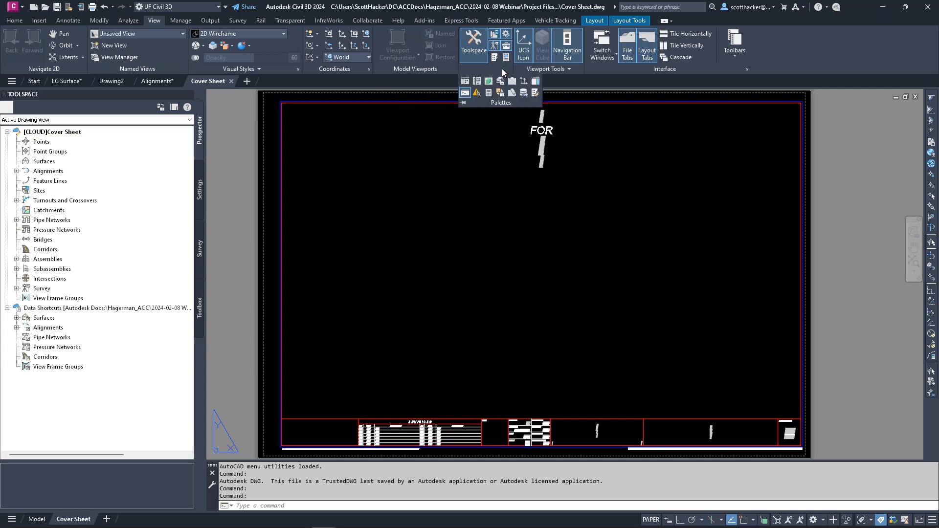
{"action": "left_click", "coordinate": [512, 93]}
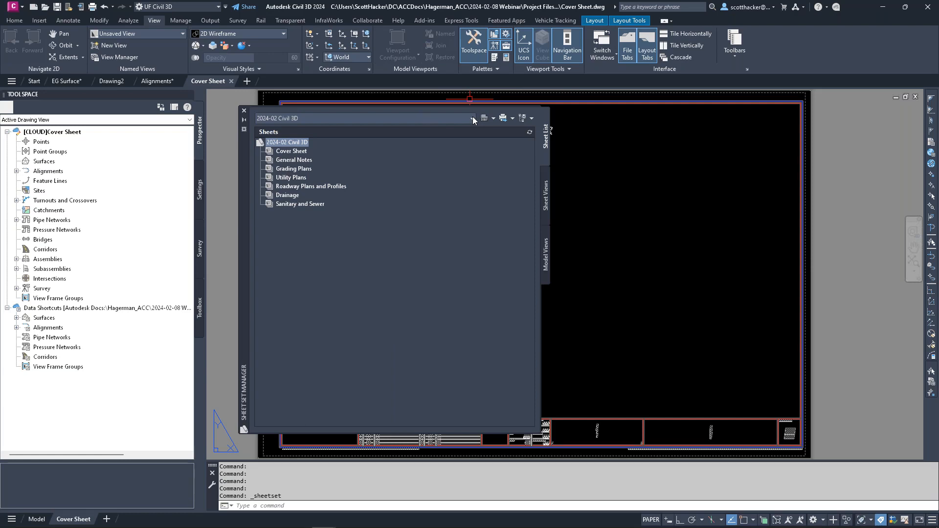
{"action": "left_click", "coordinate": [472, 118]}
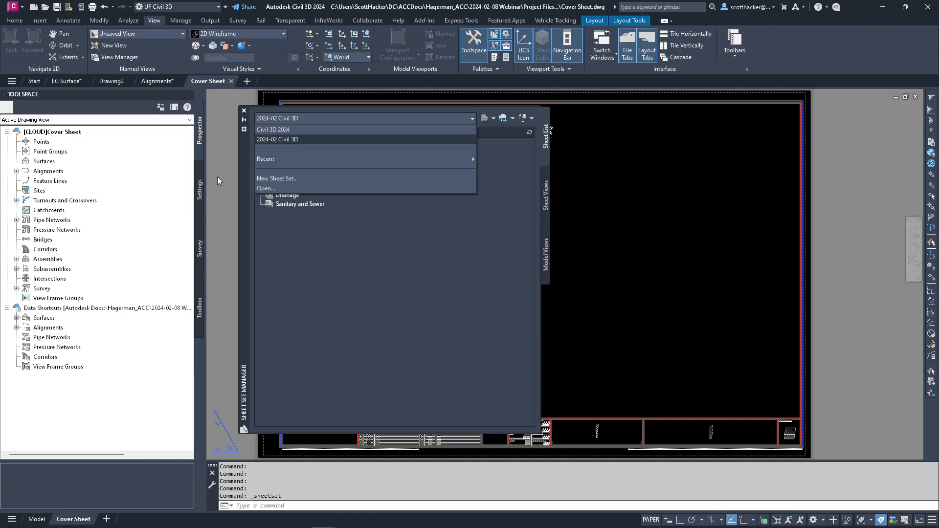
{"action": "left_click", "coordinate": [507, 157]}
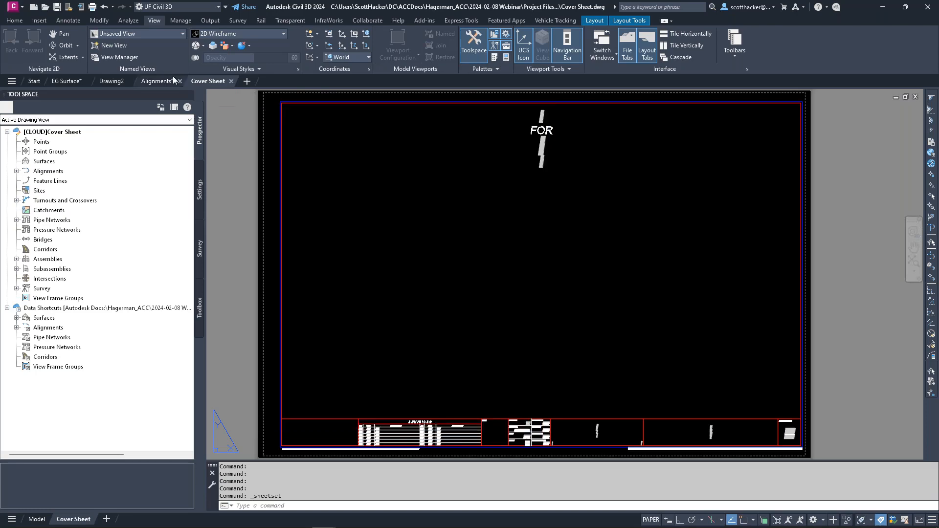
Step: Switch to the Alignments drawing, try creating a cloud example sheet set from its Sheet Set Manager, and close the manager
{"action": "left_click", "coordinate": [170, 77]}
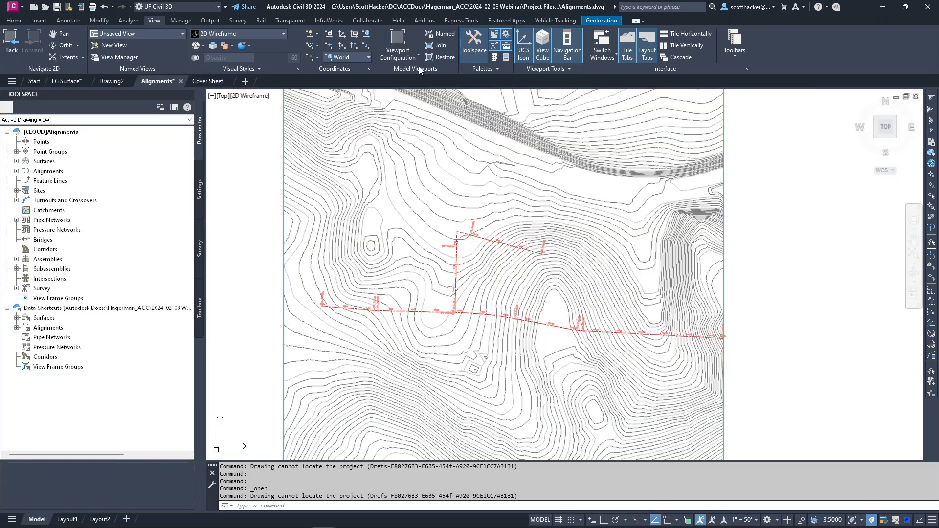
{"action": "left_click", "coordinate": [495, 68]}
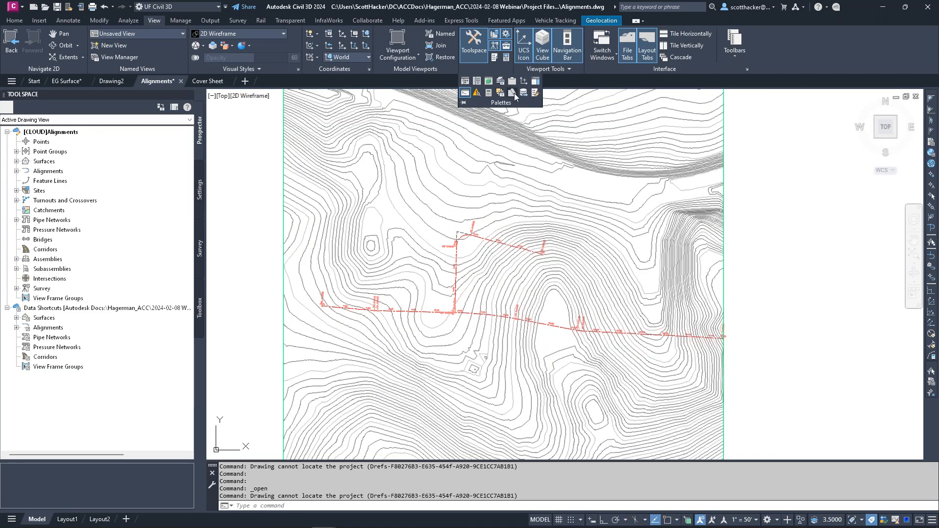
{"action": "left_click", "coordinate": [513, 93]}
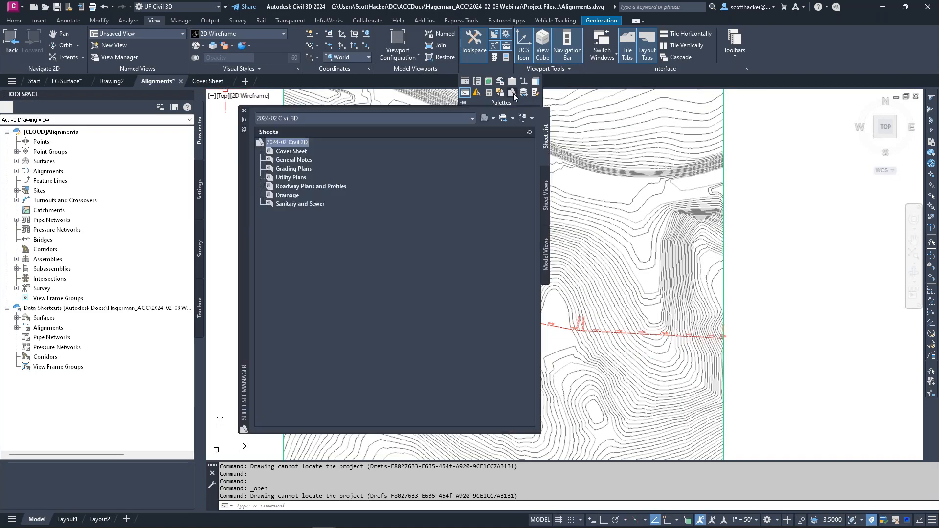
{"action": "left_click", "coordinate": [472, 118]}
{"action": "left_click", "coordinate": [275, 178]}
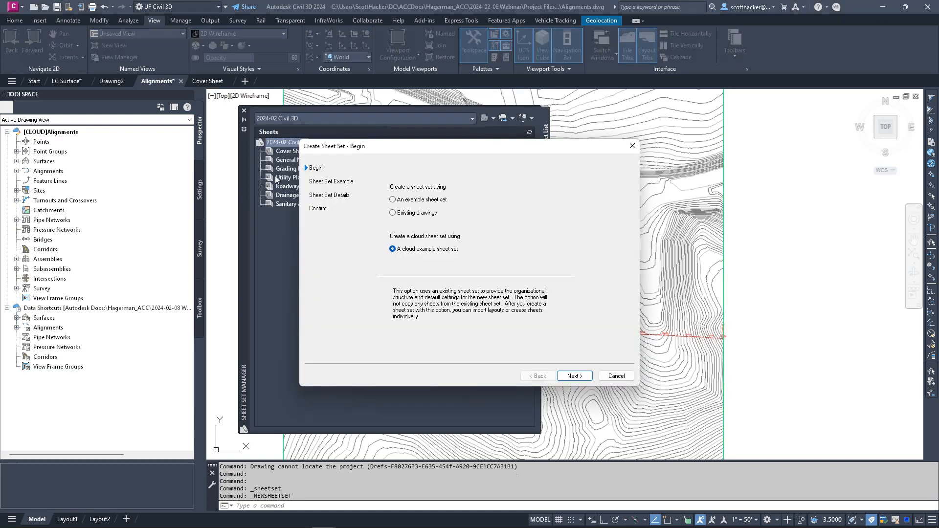
{"action": "left_click", "coordinate": [569, 377]}
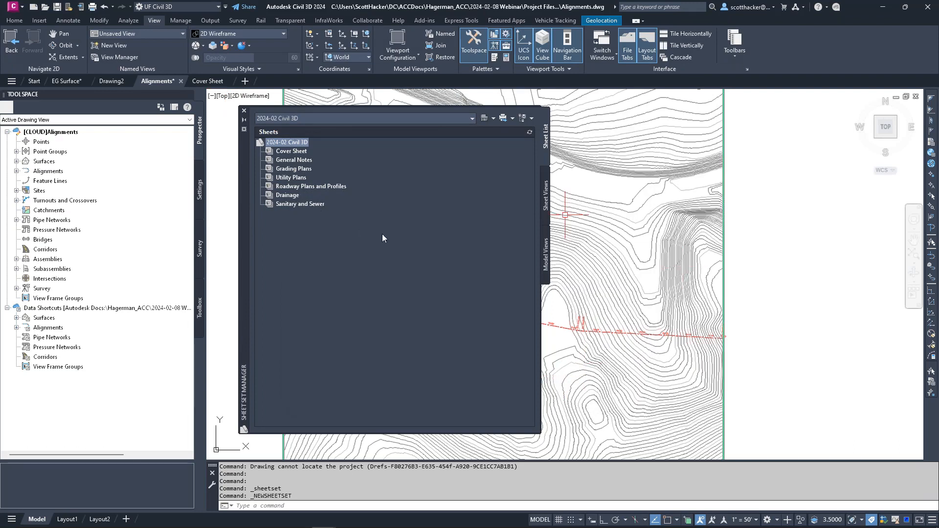
{"action": "left_click", "coordinate": [244, 110]}
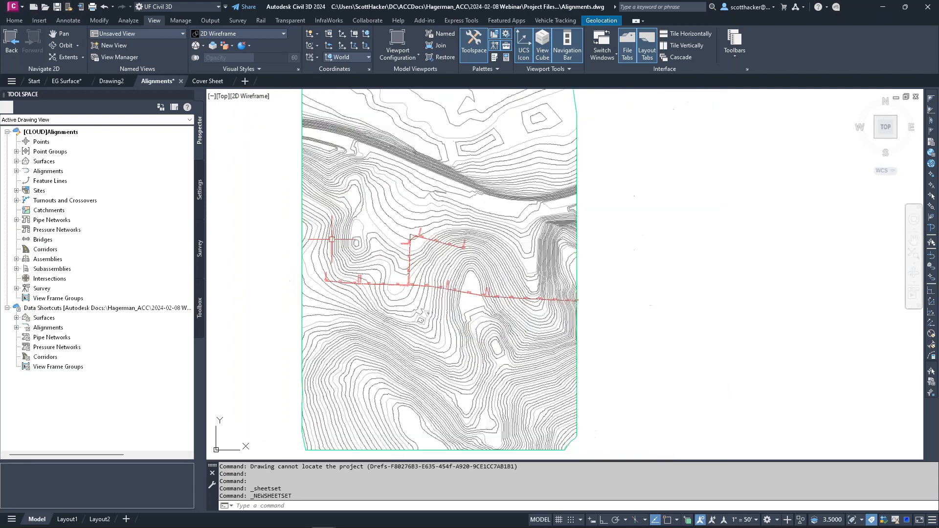
{"action": "scroll", "coordinate": [331, 239], "scroll_direction": "down", "scroll_amount": 2}
{"action": "middle_click_drag", "start_coordinate": [383, 216], "coordinate": [391, 215]}
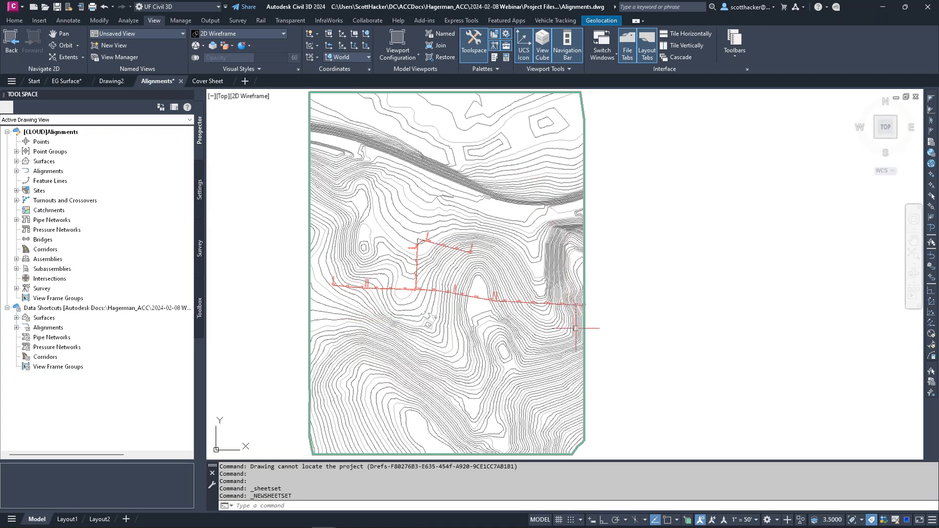
{"action": "mouse_move", "coordinate": [576, 329]}
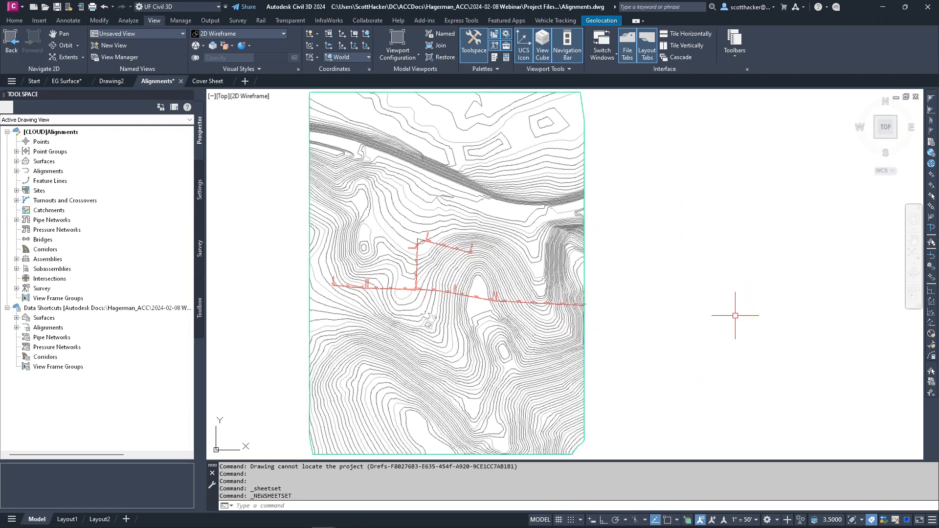
Step: Switch to the Cover Sheet drawing and open the Sheet Set Manager there
{"action": "left_click", "coordinate": [208, 82]}
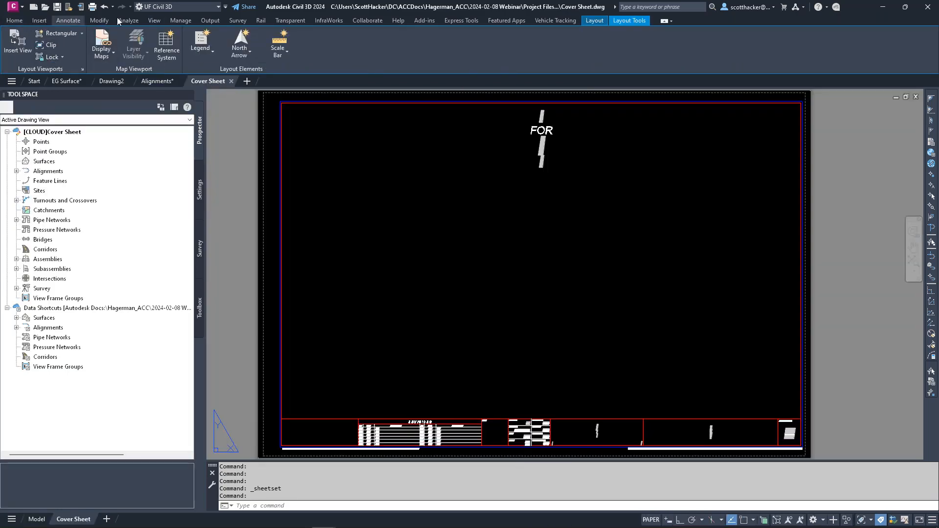
{"action": "left_click", "coordinate": [152, 20]}
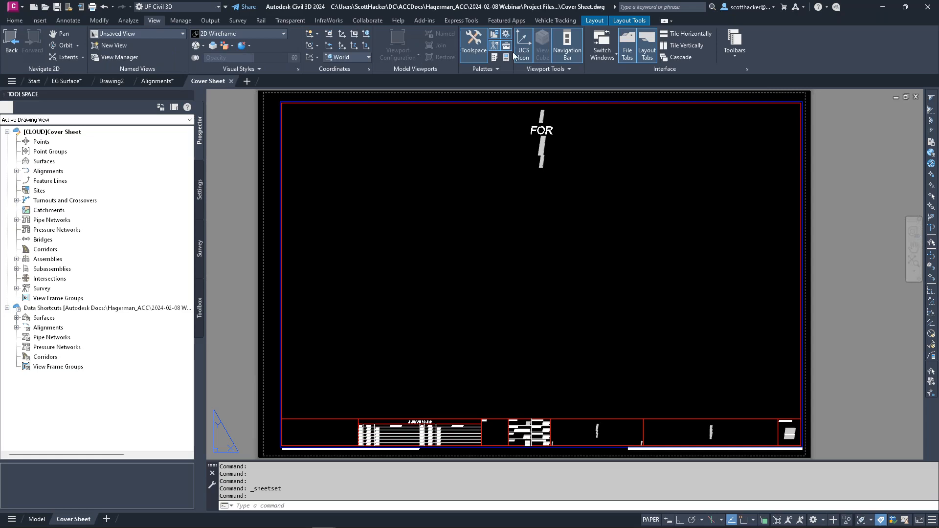
{"action": "left_click", "coordinate": [489, 69]}
{"action": "left_click", "coordinate": [512, 93]}
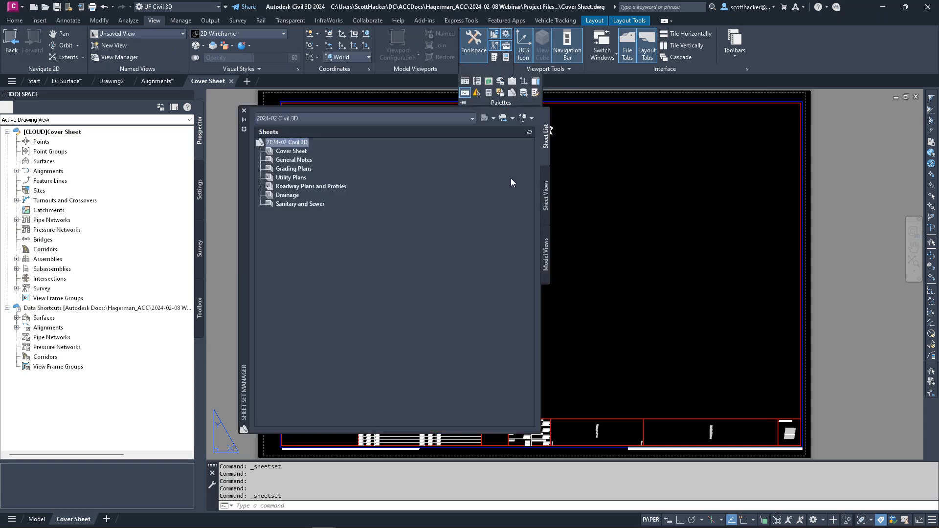
Step: Review the 2024-02 Civil 3D sheet set's properties and custom property list without changing them, and close the Sheet Set Manager
{"action": "right_click", "coordinate": [292, 145]}
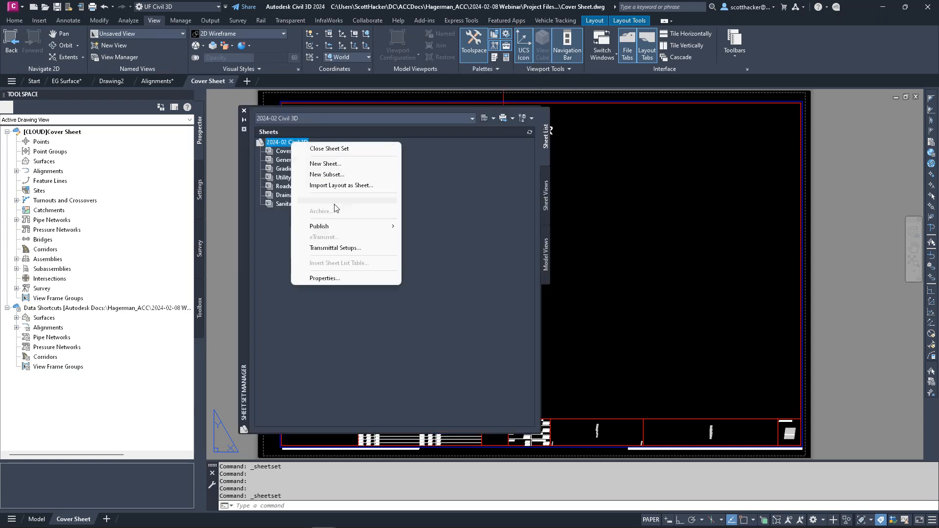
{"action": "left_click", "coordinate": [338, 282]}
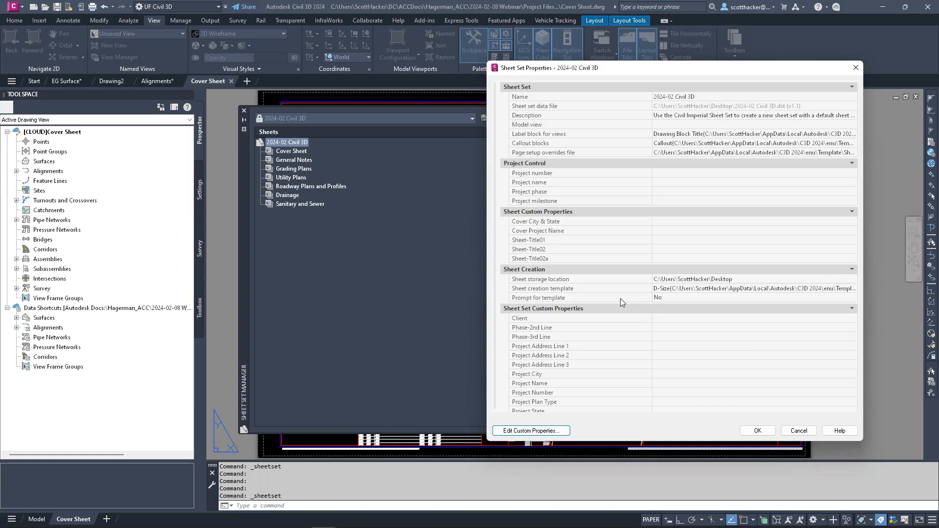
{"action": "left_click", "coordinate": [549, 431]}
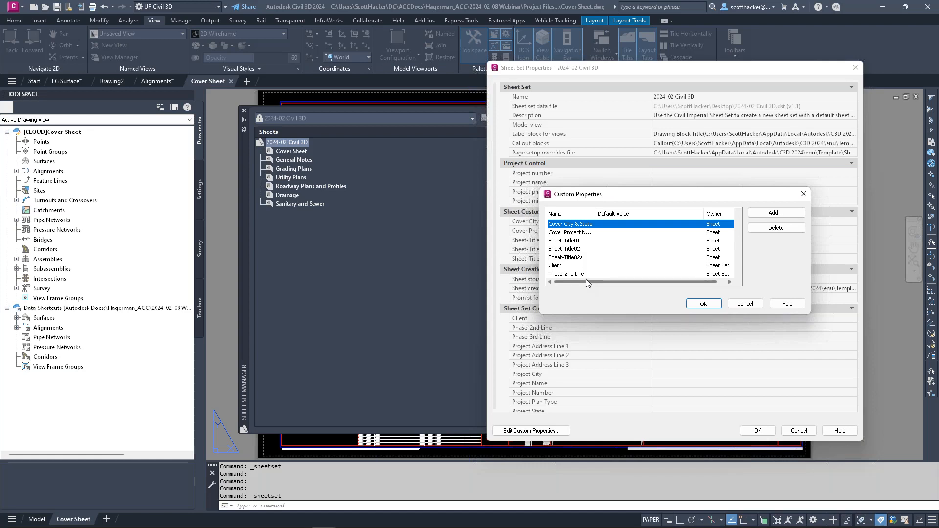
{"action": "left_click", "coordinate": [737, 305]}
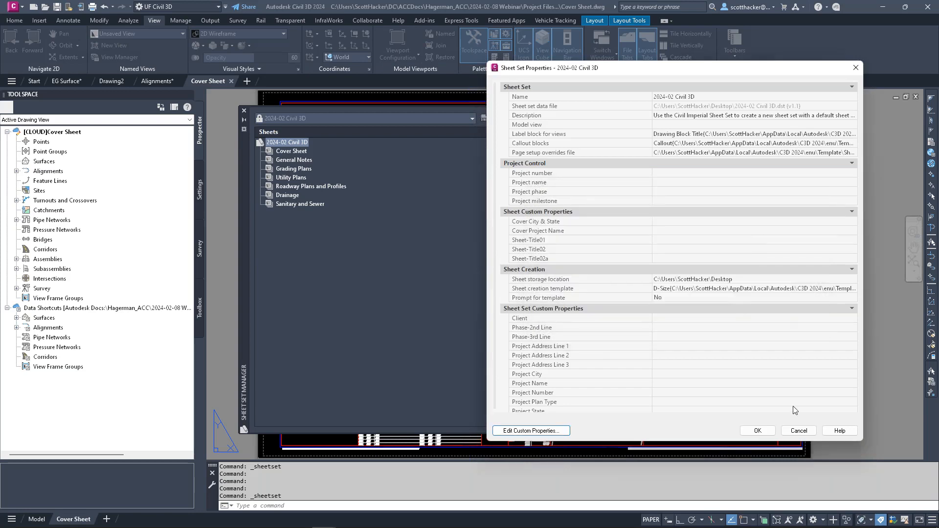
{"action": "left_click", "coordinate": [800, 431]}
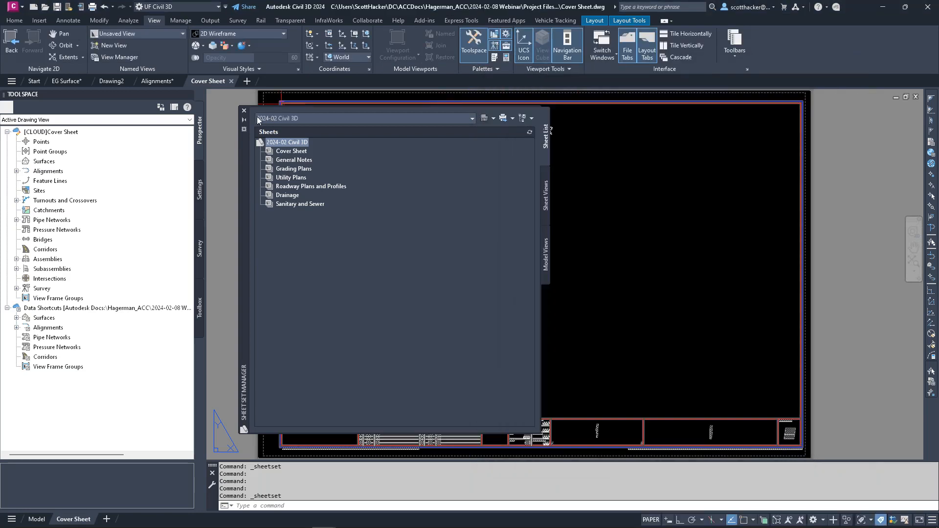
{"action": "left_click", "coordinate": [244, 111]}
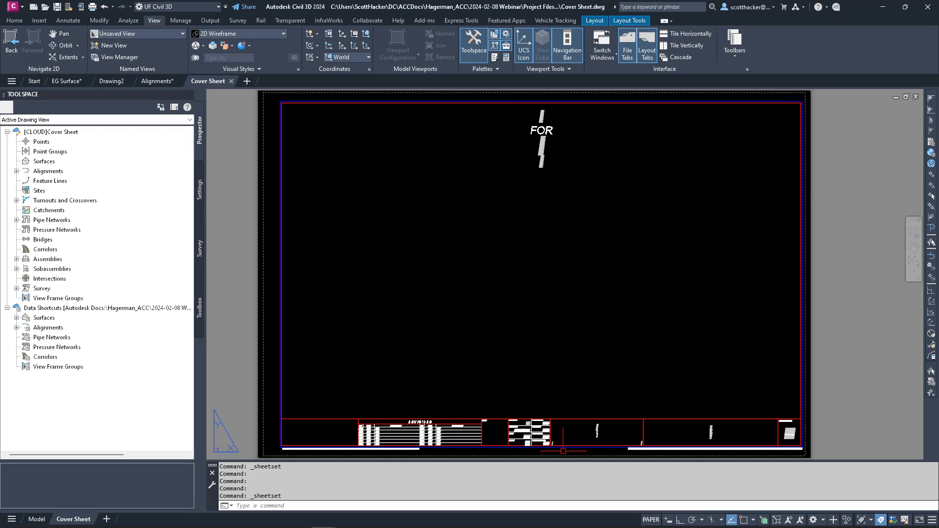
Step: Check the SSMDETECTMODE system variable in the Cover Sheet drawing and accept its current value
{"action": "left_click", "coordinate": [463, 508]}
{"action": "type", "text": "ssmdetectmode"}
{"action": "key", "text": "Return"}
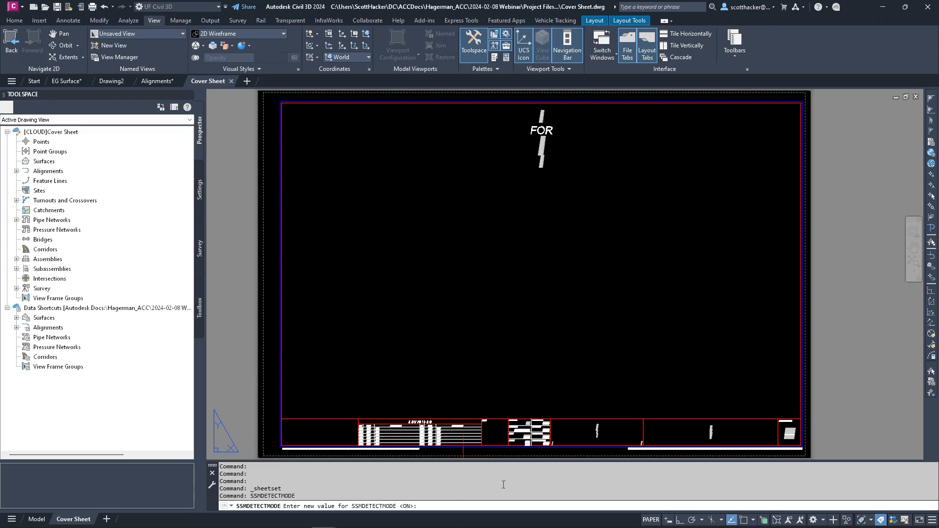
{"action": "key", "text": "Return"}
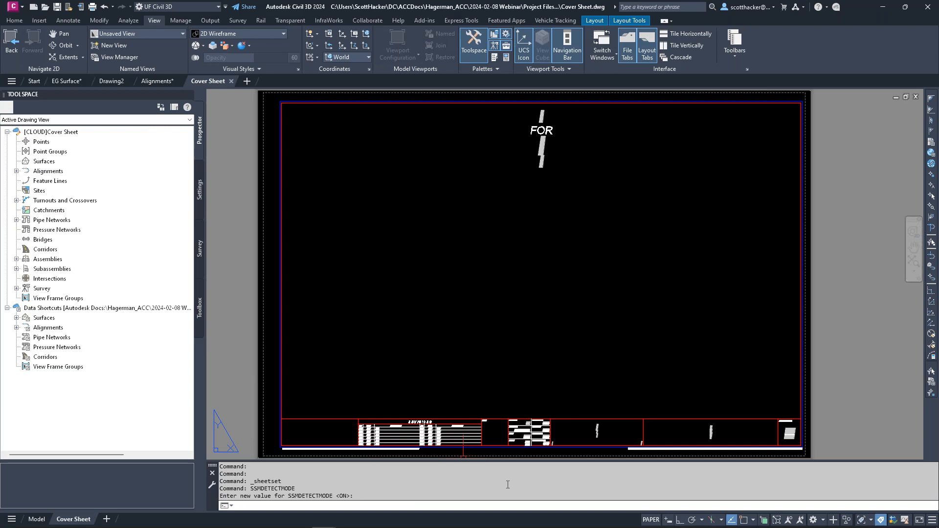